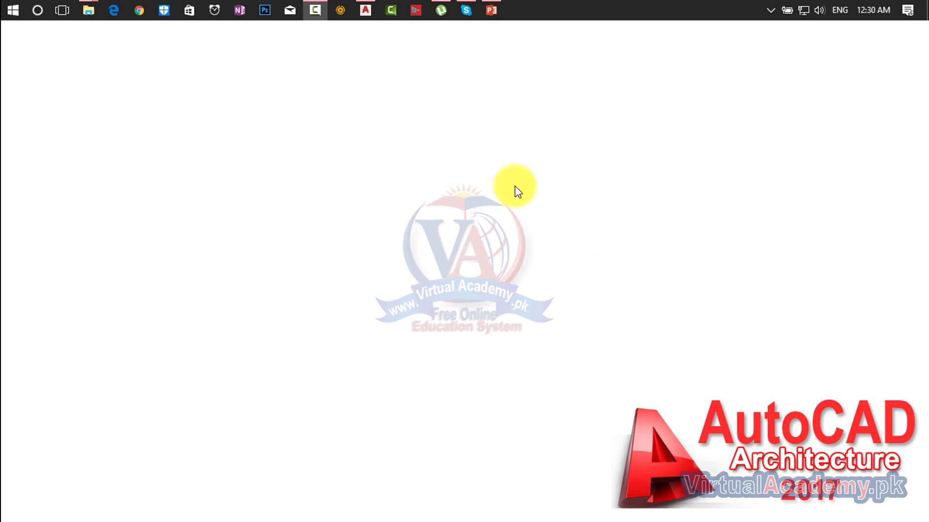
Switch to AutoCAD Architecture and check the length type and precision in the drawing units setup.
click(366, 11)
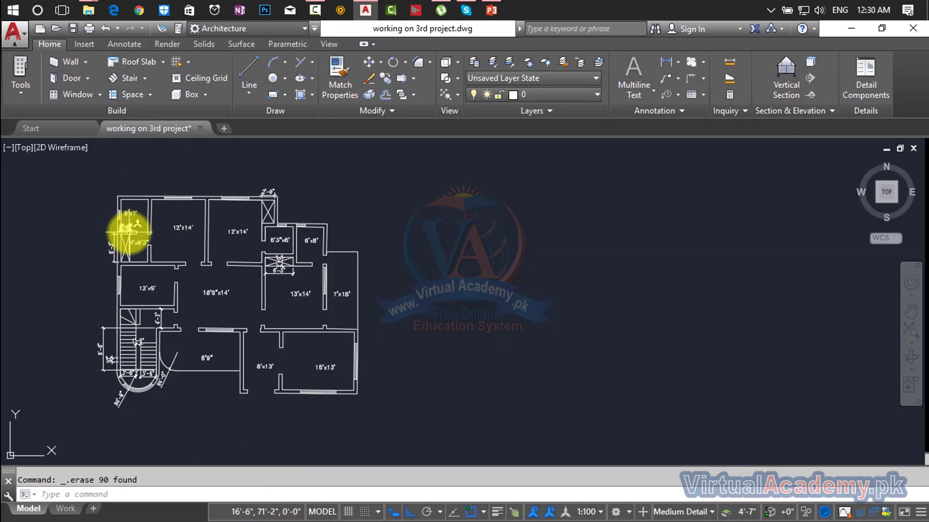
scroll(130, 231, up, 1)
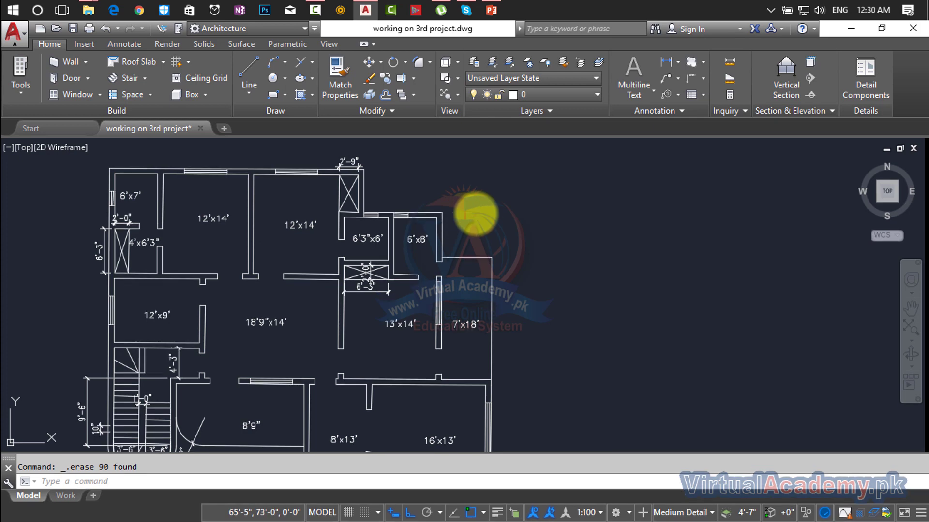
key(Escape)
text(un)
key(Return)
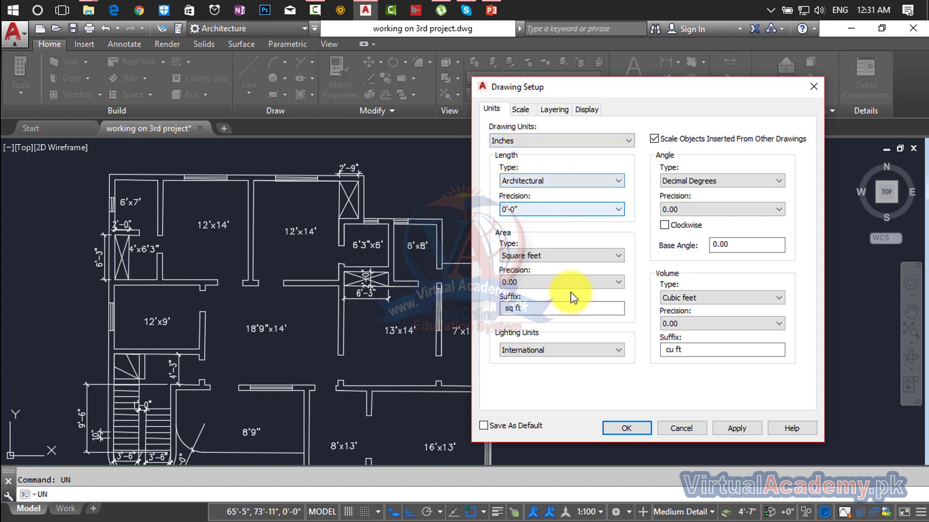
click(643, 429)
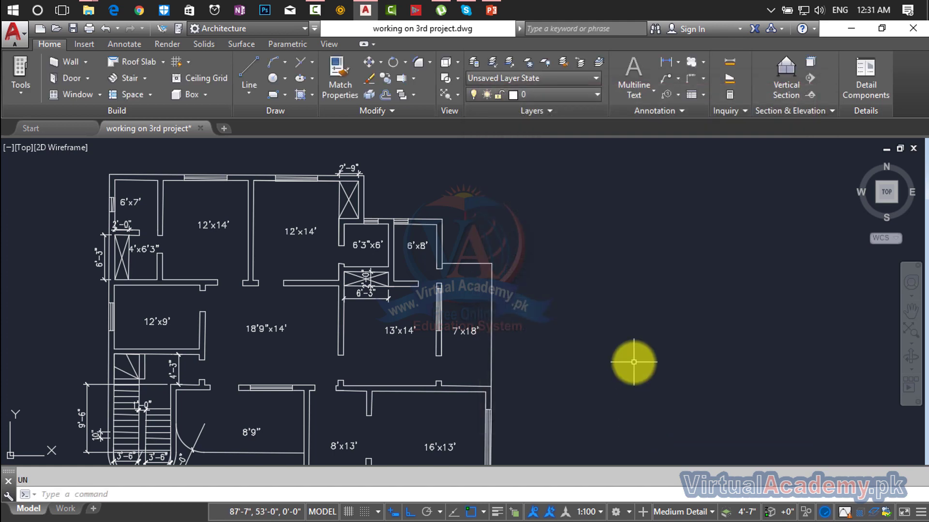
Review the primary units of the current dimension style's overrides and leave the style manager without changes.
key(Return)
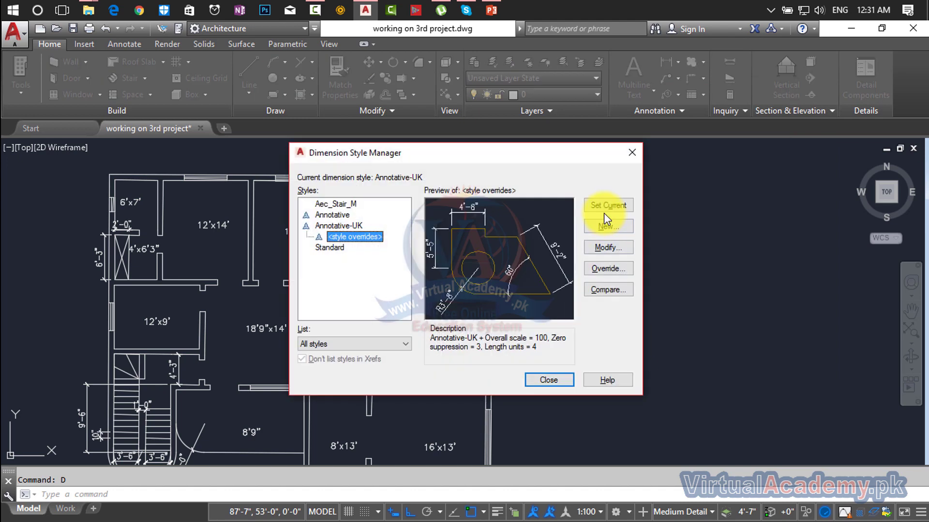
click(610, 248)
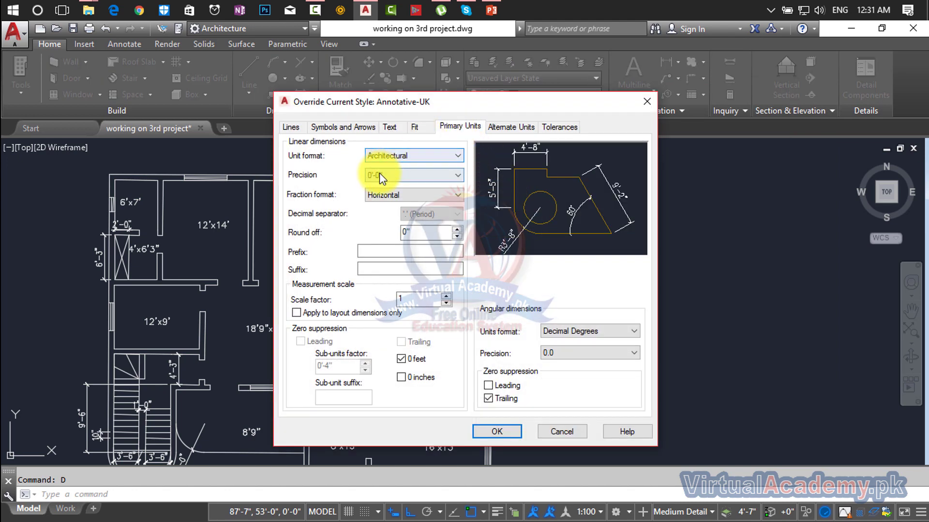
click(647, 102)
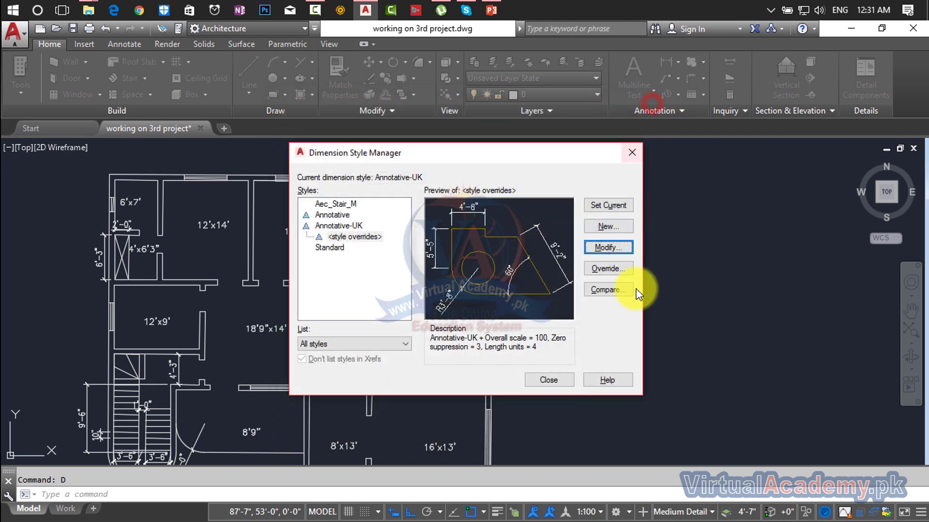
click(631, 152)
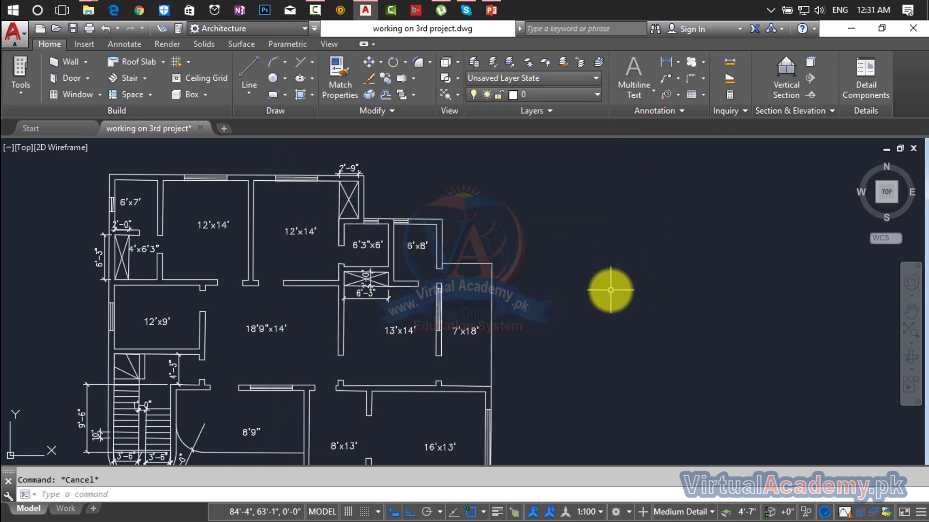
Place a linear dimension above the floor plan's top exterior wall, between its two outer corners.
scroll(643, 263, down, 3)
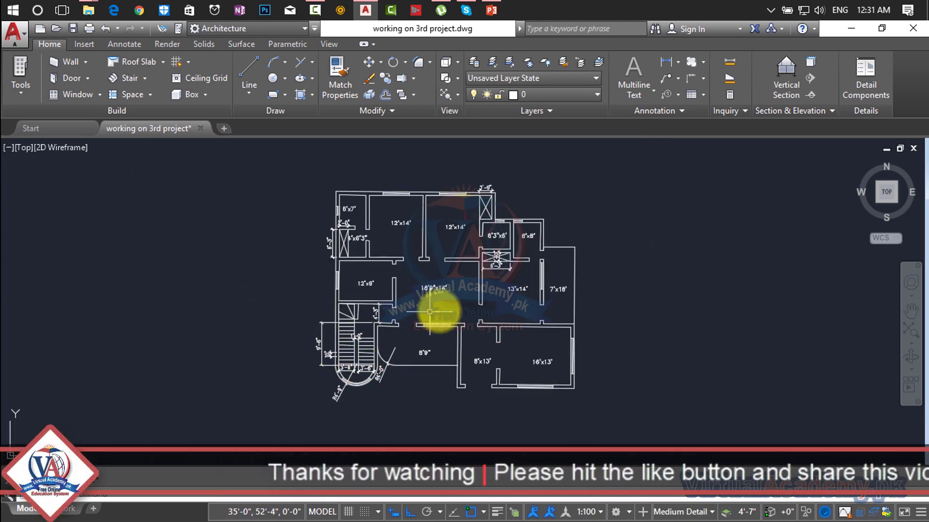
scroll(642, 257, up, 2)
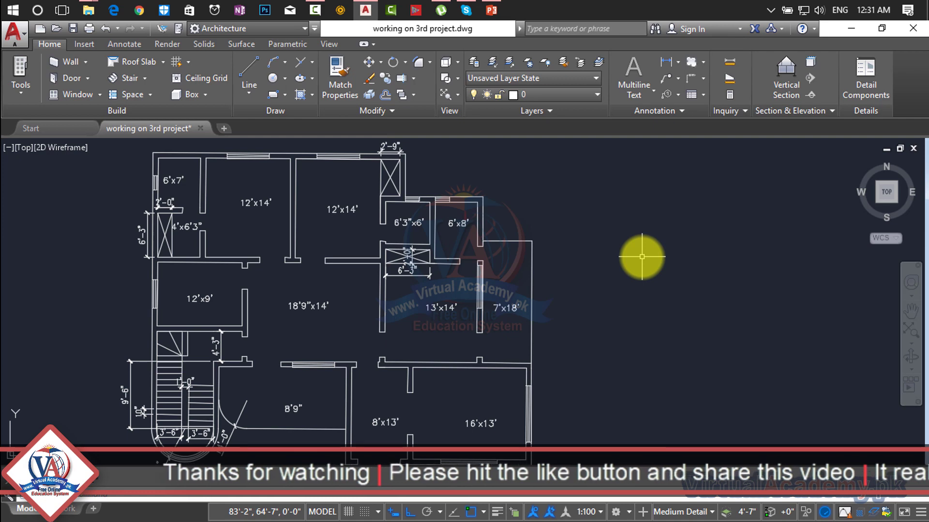
middle_drag(634, 259, 605, 297)
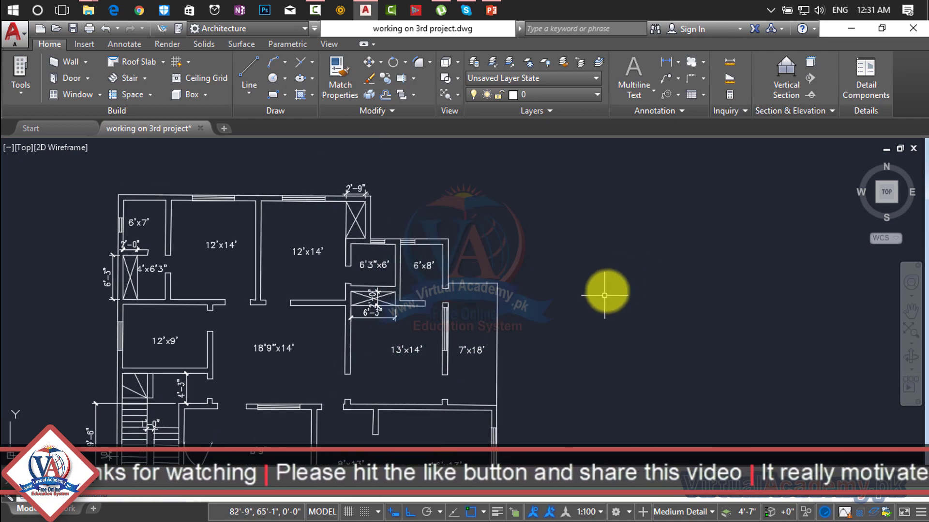
scroll(126, 197, up, 4)
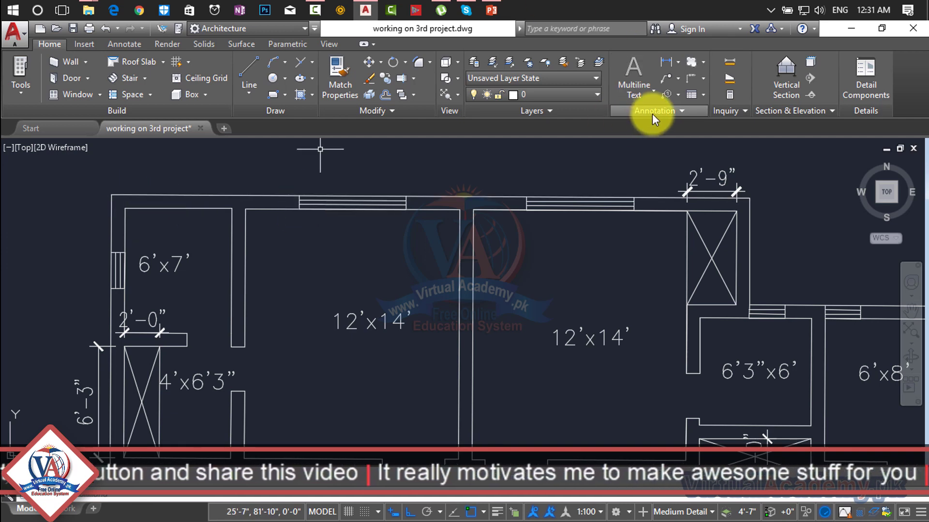
click(678, 67)
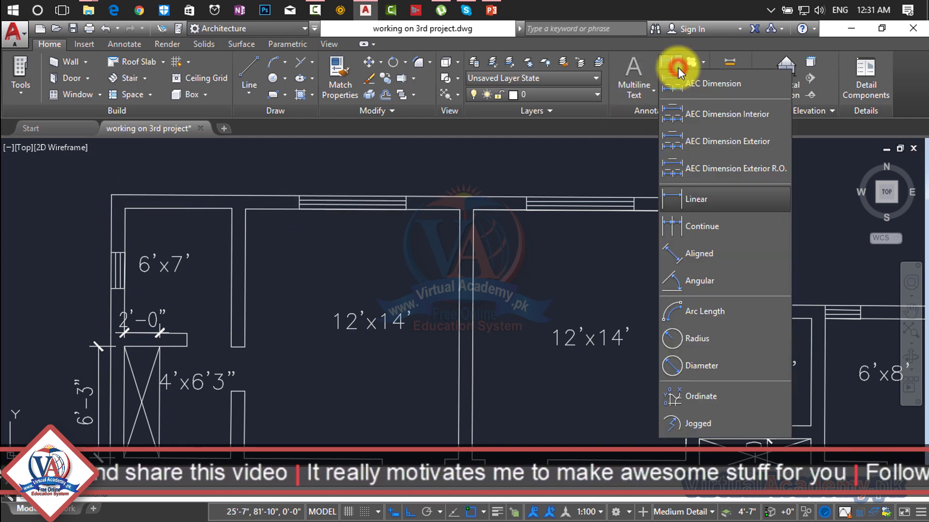
click(687, 197)
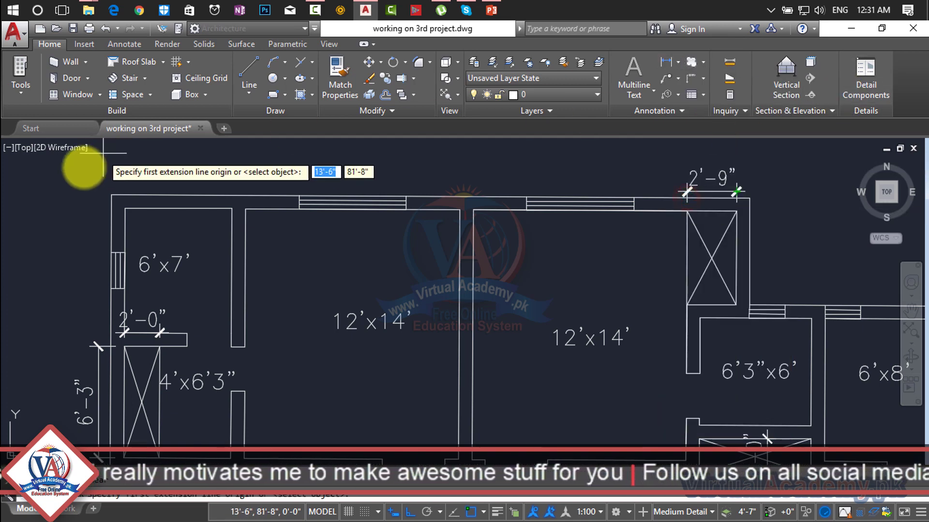
click(111, 195)
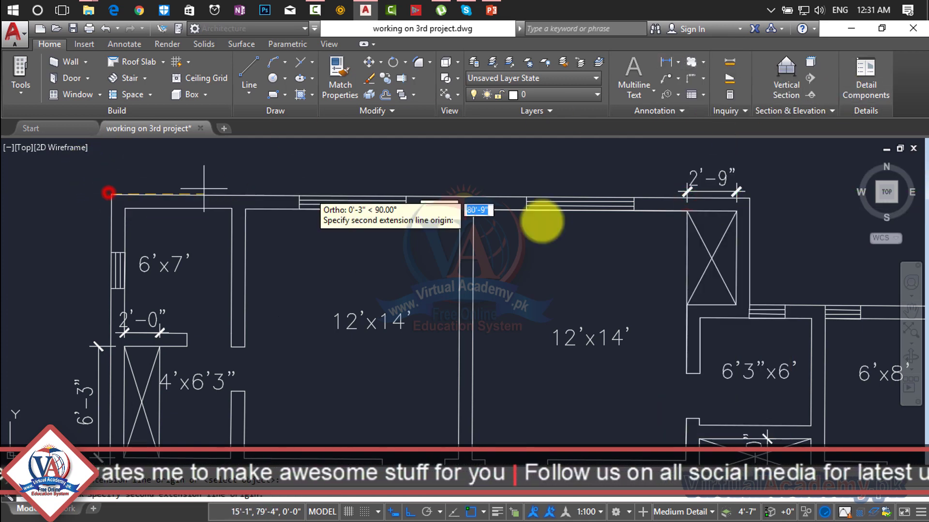
click(749, 197)
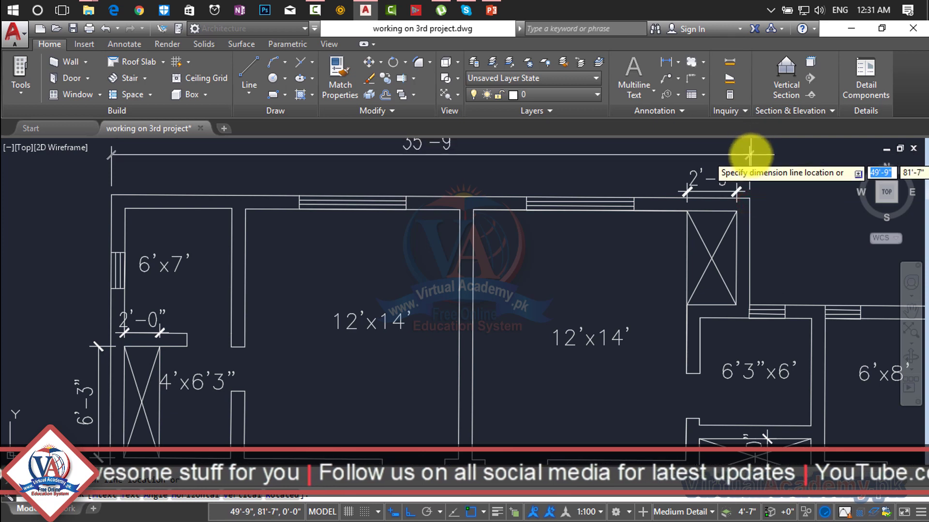
click(748, 155)
Delete the overall linear dimension above the plan's top wall.
middle_drag(585, 167, 586, 250)
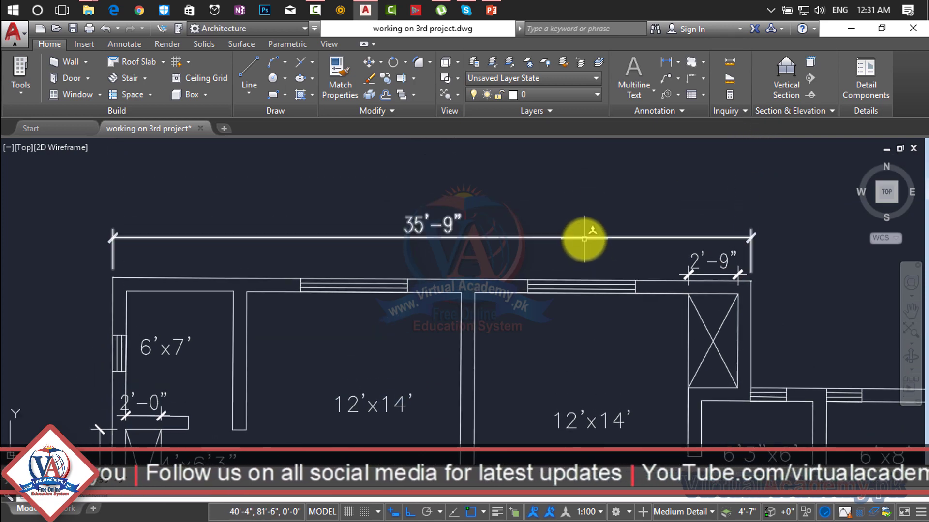
click(584, 239)
key(Delete)
Draw a 40' horizontal line in the empty area to the right of the existing floor plan.
scroll(587, 239, down, 5)
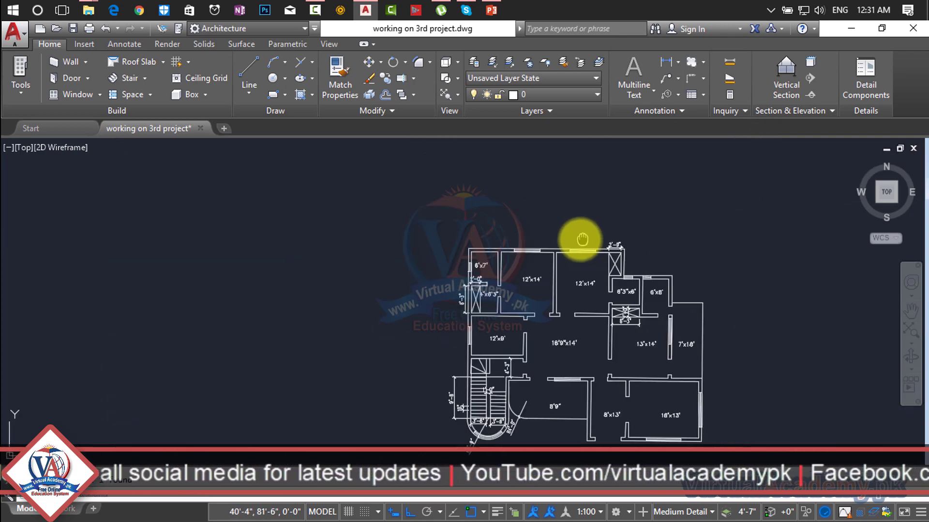
middle_drag(587, 239, 285, 180)
middle_drag(384, 207, 450, 251)
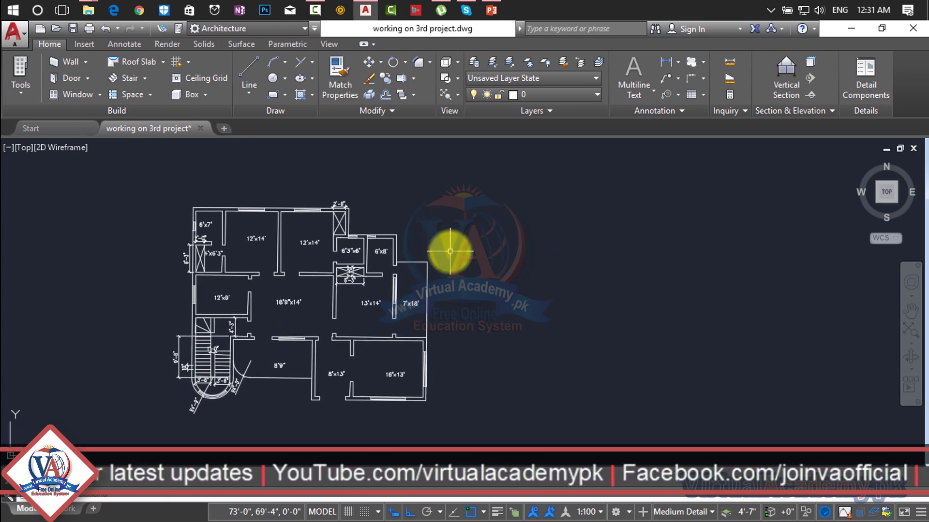
key(Escape)
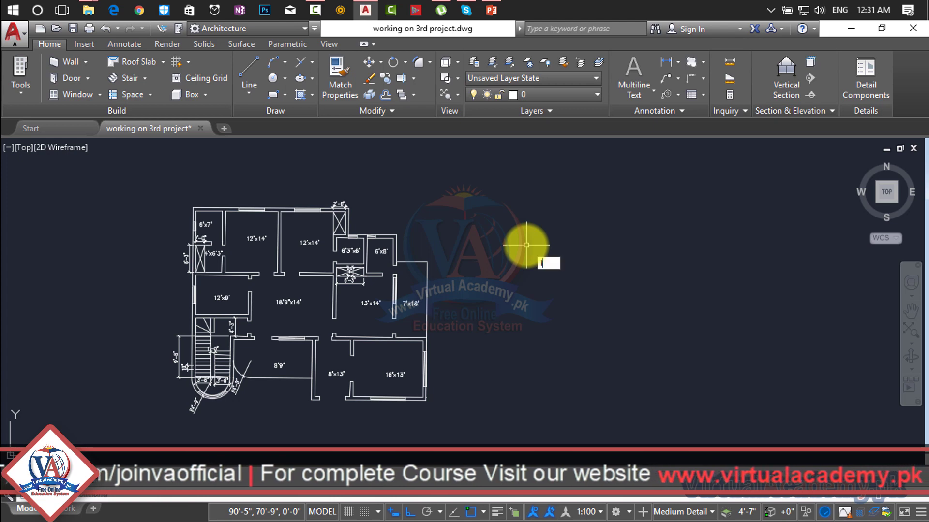
text(l)
key(Return)
click(513, 210)
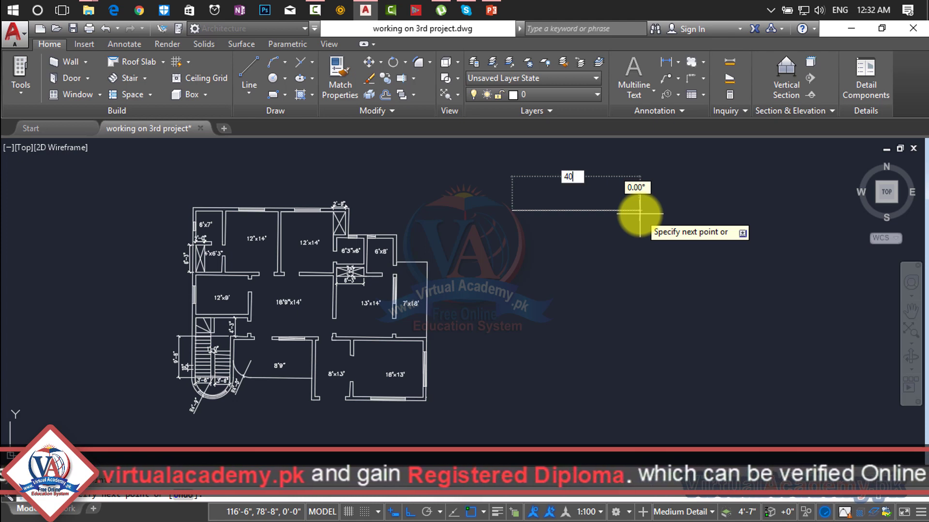
key(Return)
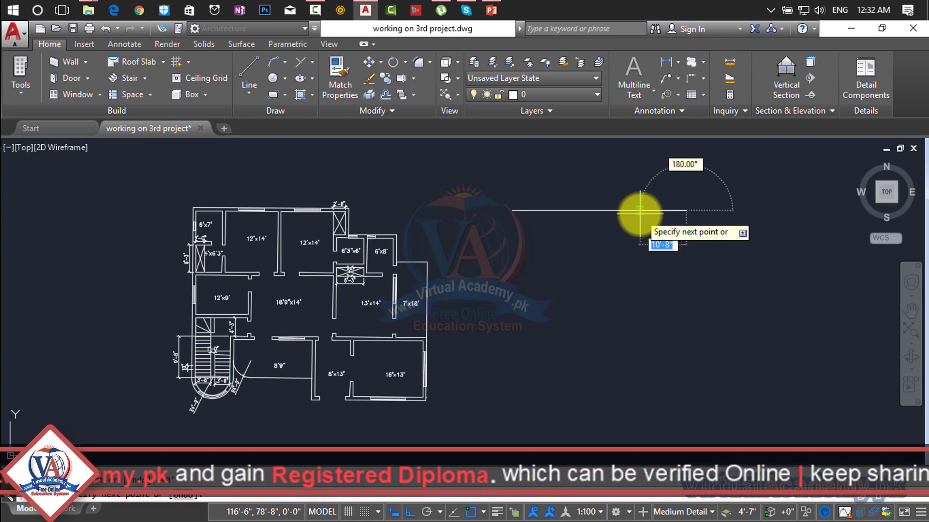
key(Escape)
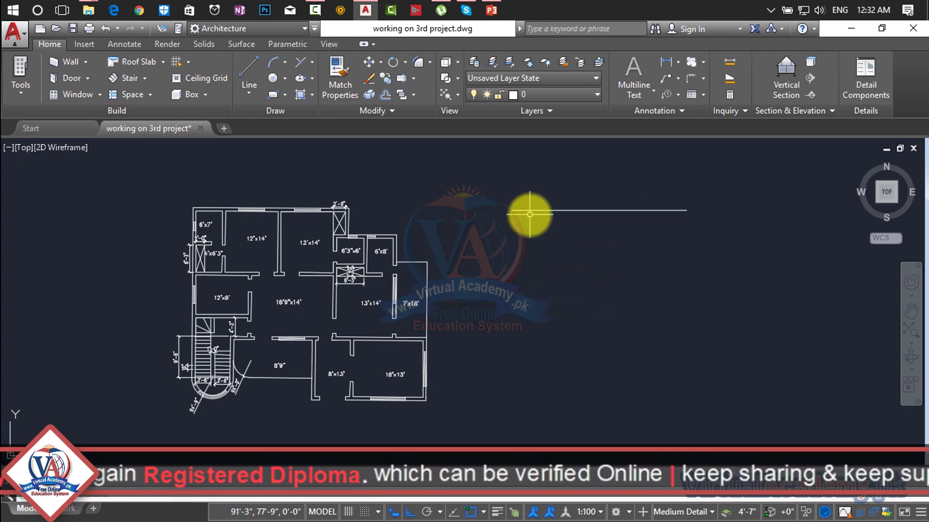
Draw a 70' vertical line downward from the left end of the new horizontal line.
key(Return)
click(511, 210)
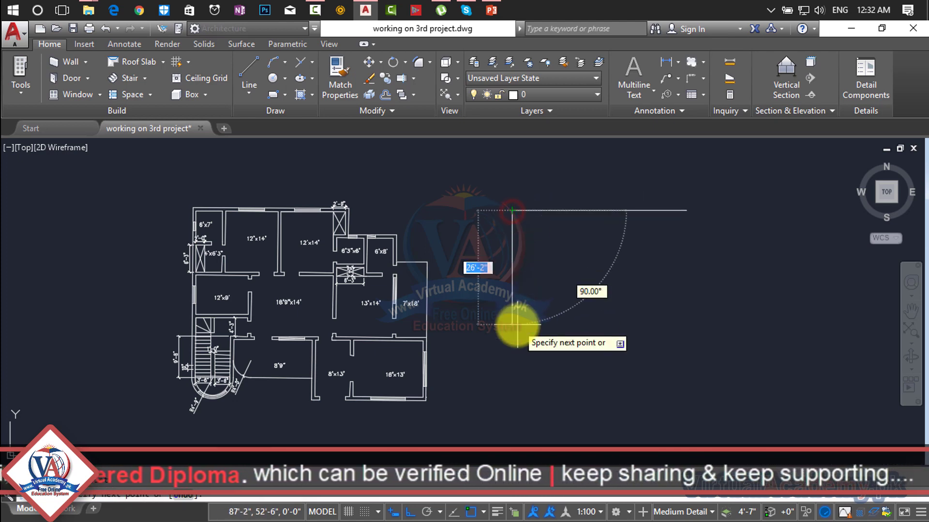
key(Return)
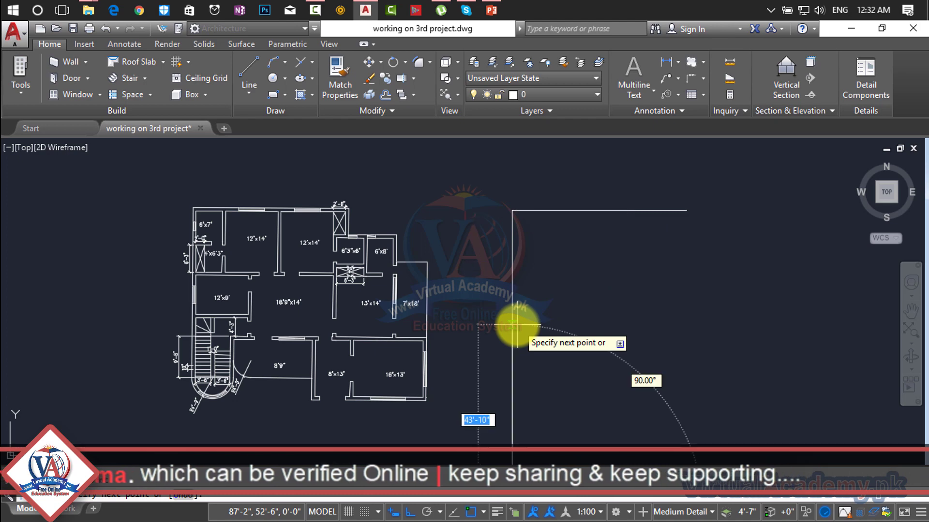
key(Escape)
Offset the new horizontal line downward and the vertical line to the right by 9" to form the wall thickness.
scroll(546, 306, down, 2)
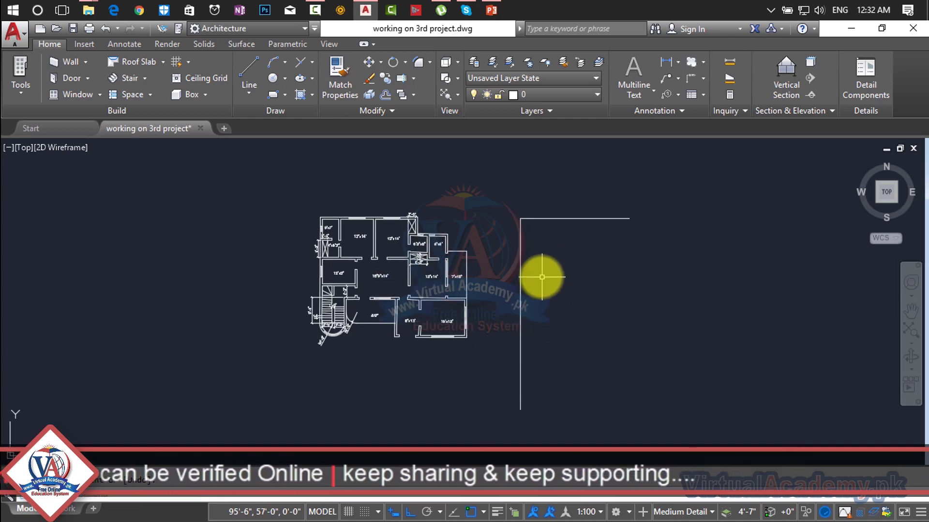
scroll(532, 220, up, 4)
middle_drag(531, 220, 535, 255)
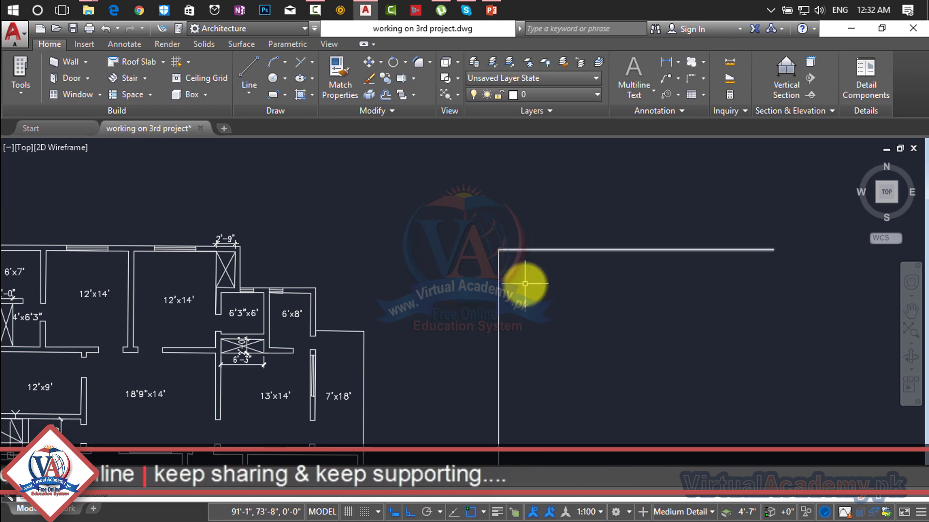
key(Return)
text(9")
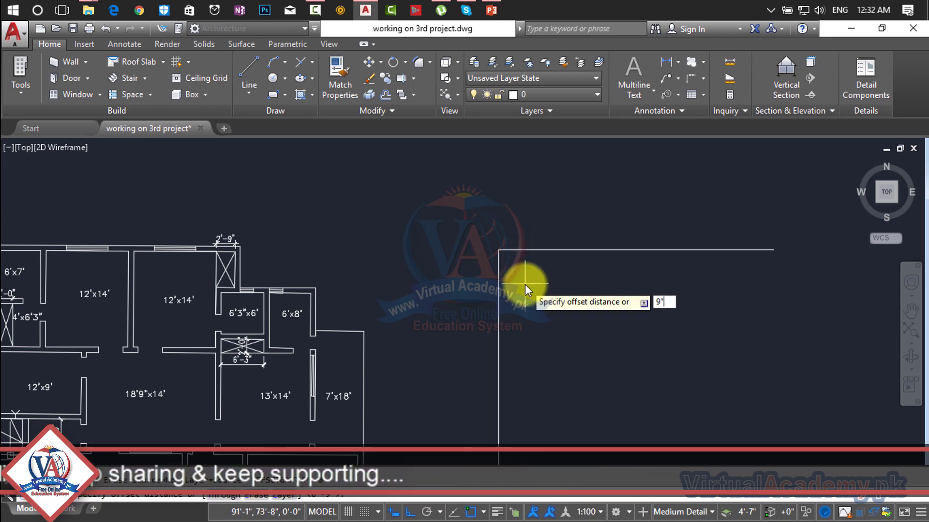
key(Return)
click(532, 251)
click(503, 296)
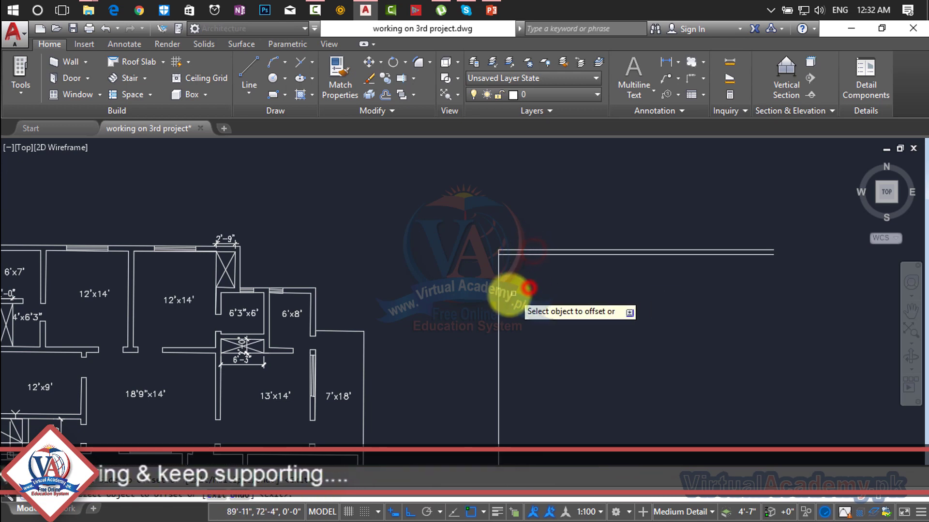
click(498, 296)
click(538, 301)
scroll(539, 301, up, 10)
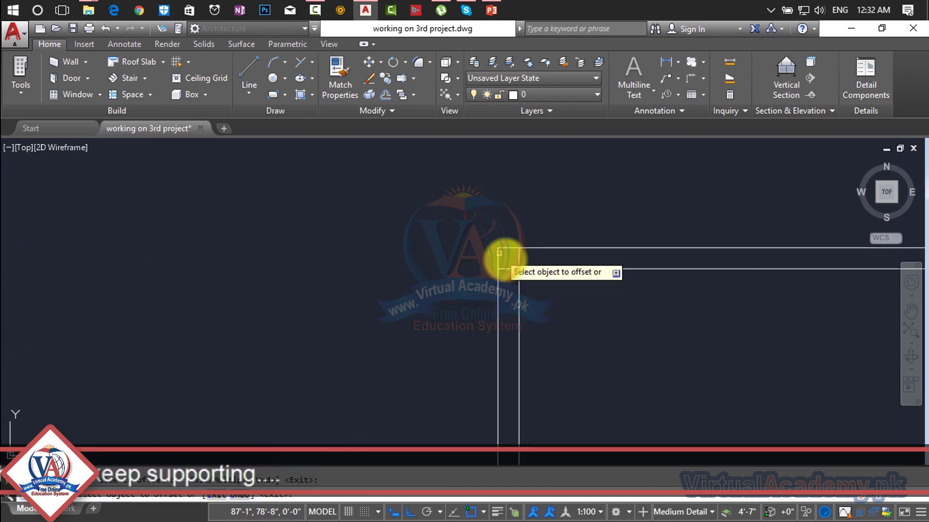
key(Escape)
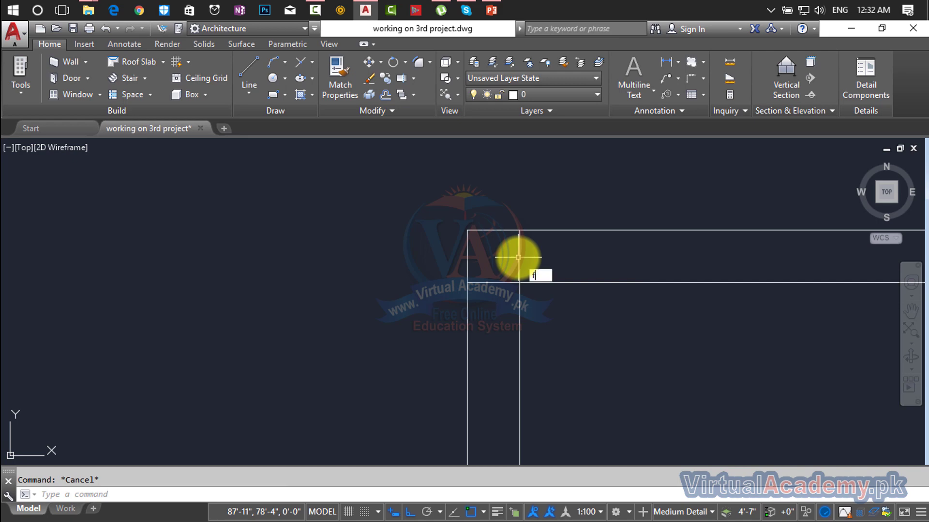
Fillet the two inner wall lines with a 0" radius to make a clean inside corner.
text(f)
key(Return)
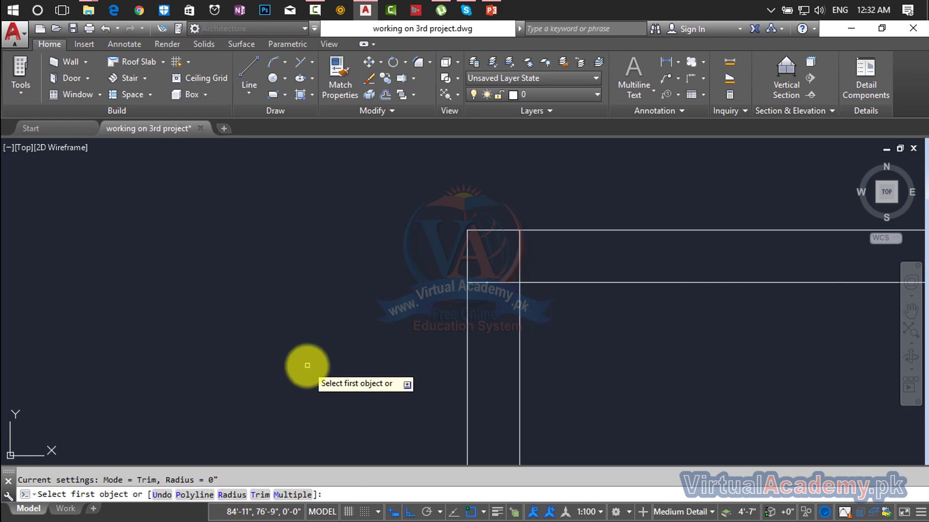
text(r)
key(Return)
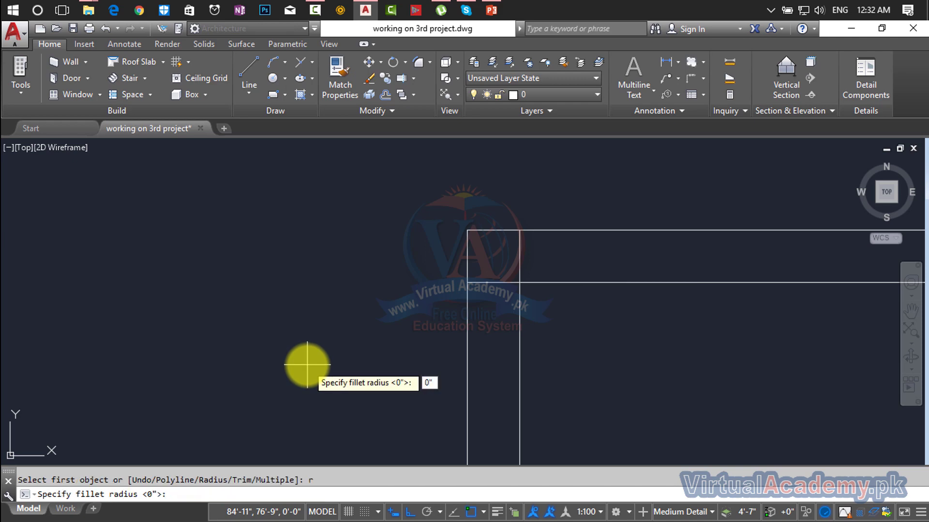
key(Return)
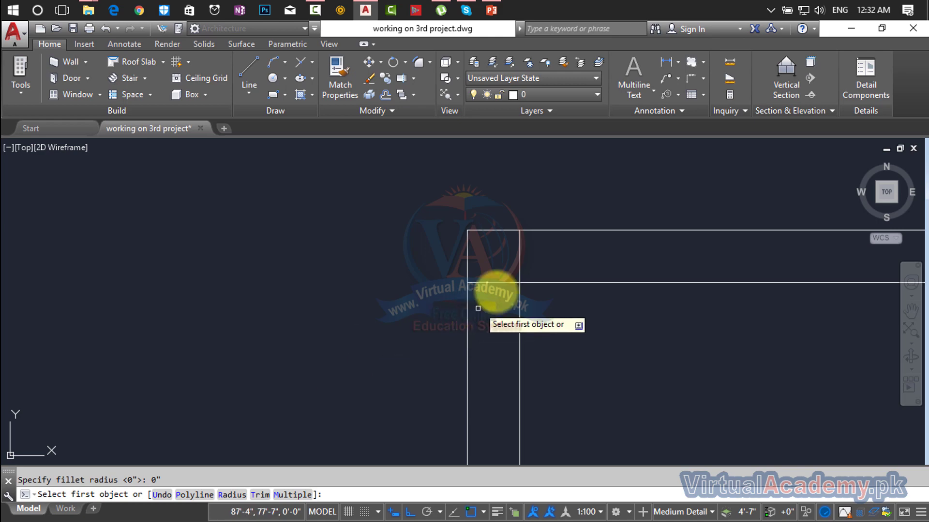
click(520, 308)
click(543, 284)
scroll(541, 305, down, 5)
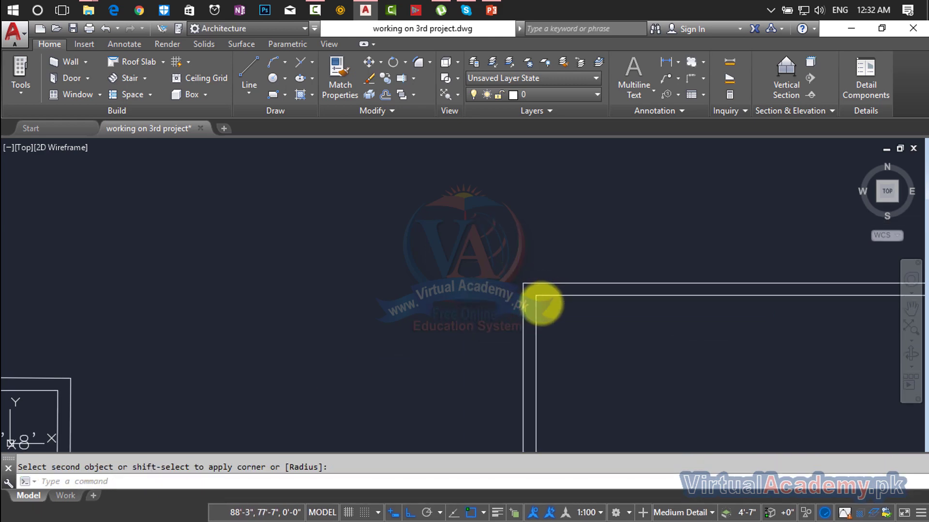
Offset the inner line of the vertical exterior wall 6' to the right, matching the reference plan's 6'x7' corner room.
scroll(541, 305, down, 5)
middle_drag(545, 300, 596, 252)
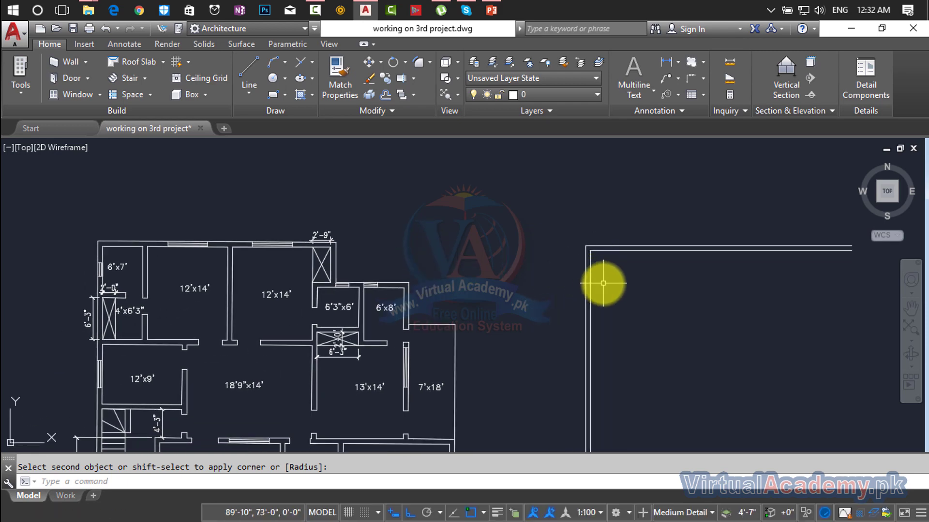
scroll(128, 284, up, 4)
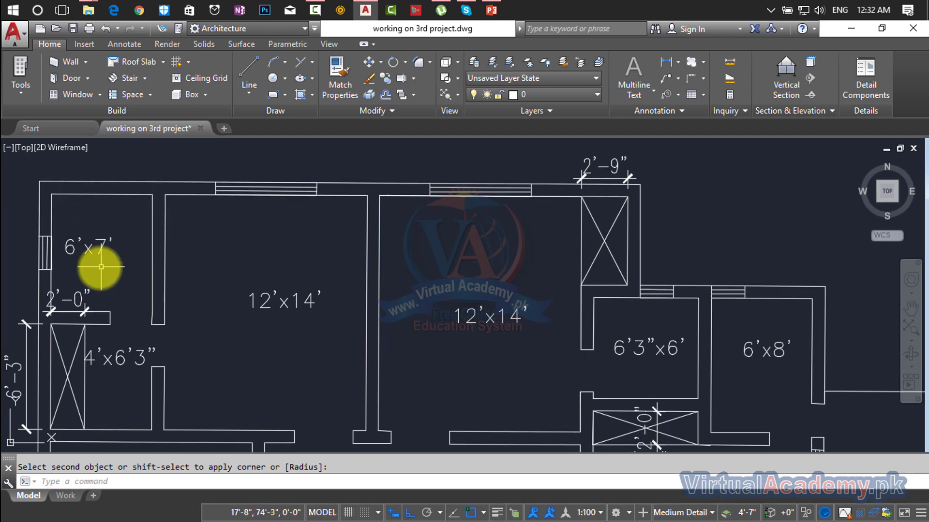
scroll(166, 271, down, 2)
mouse_move(249, 284)
middle_down()
mouse_move(292, 282)
mouse_move(175, 310)
middle_up()
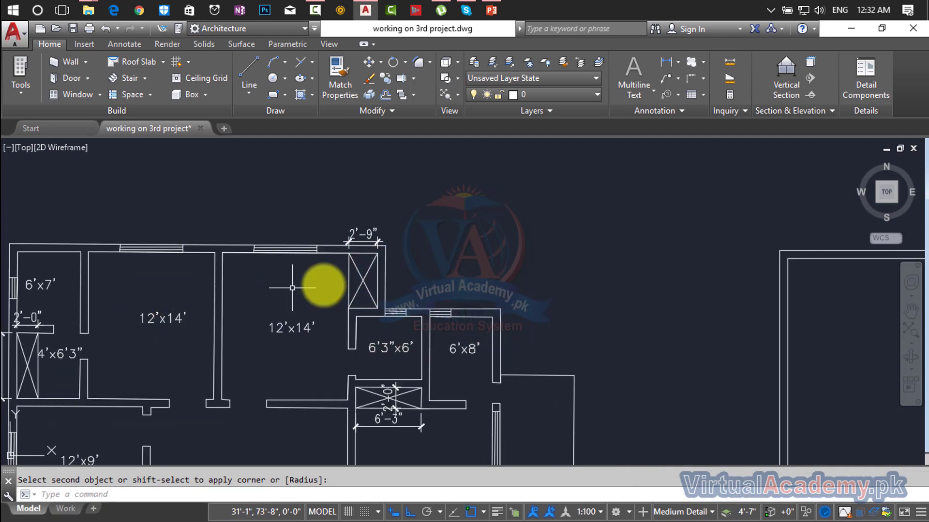
scroll(322, 285, down, 2)
middle_drag(325, 284, 321, 284)
key(Escape)
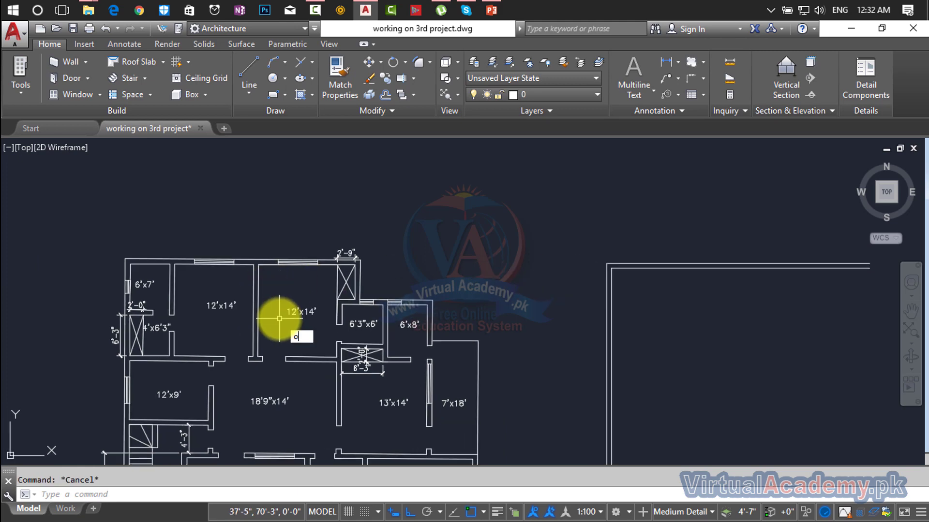
key(Return)
text(6')
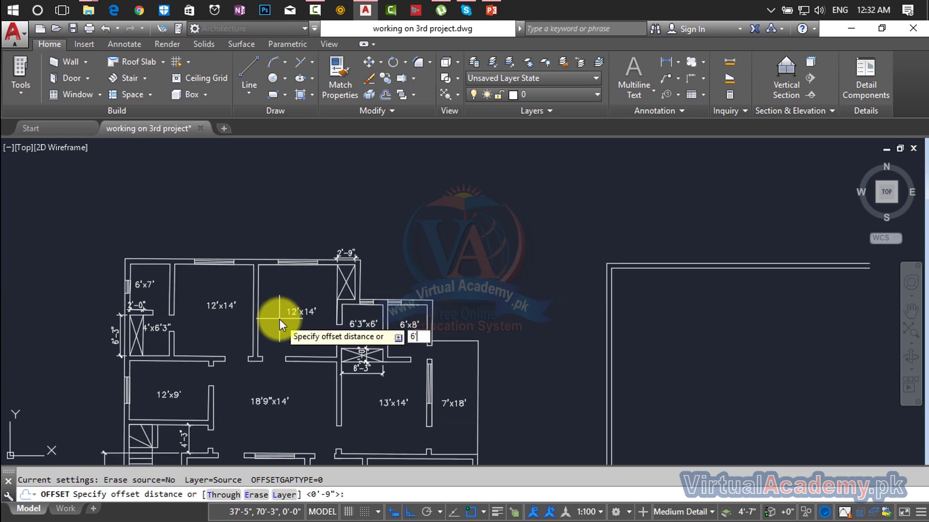
key(Return)
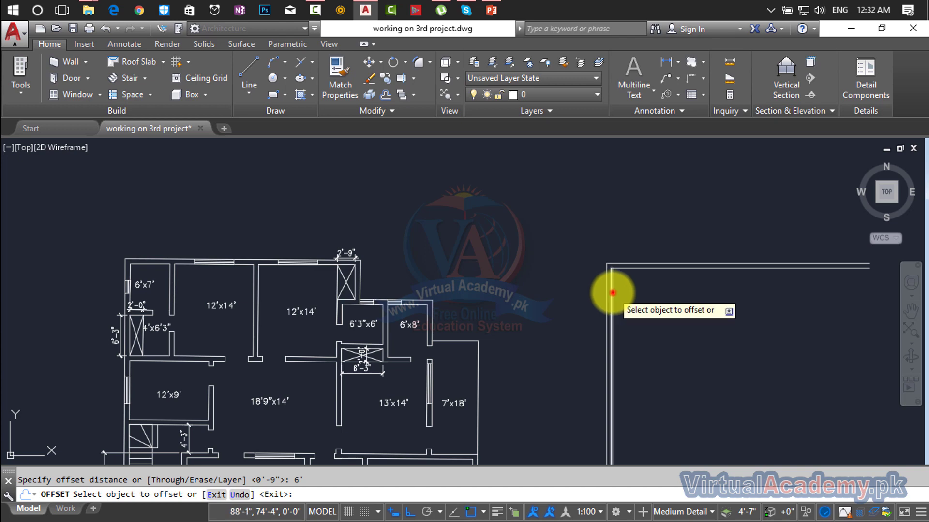
click(613, 293)
click(677, 299)
key(Escape)
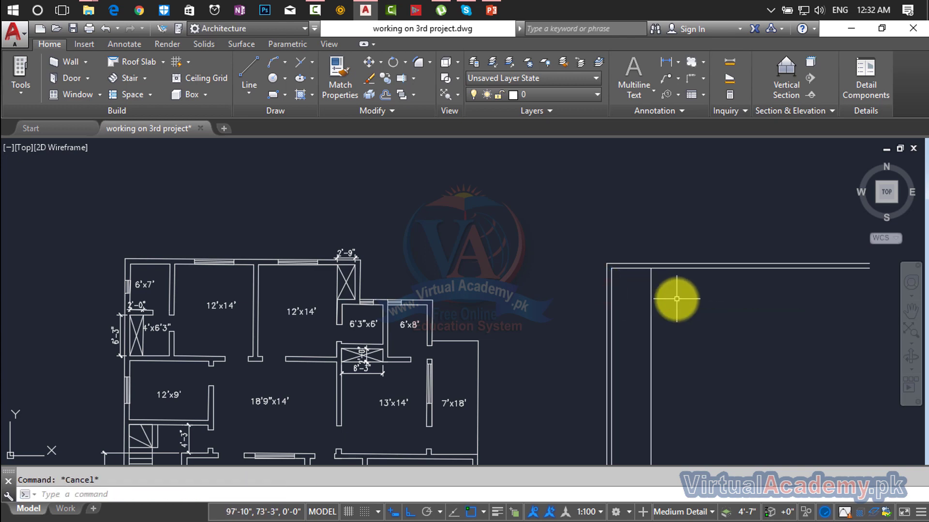
Offset the inner line of the top exterior wall downward by 7' to set the corner room's length.
text(o)
key(Return)
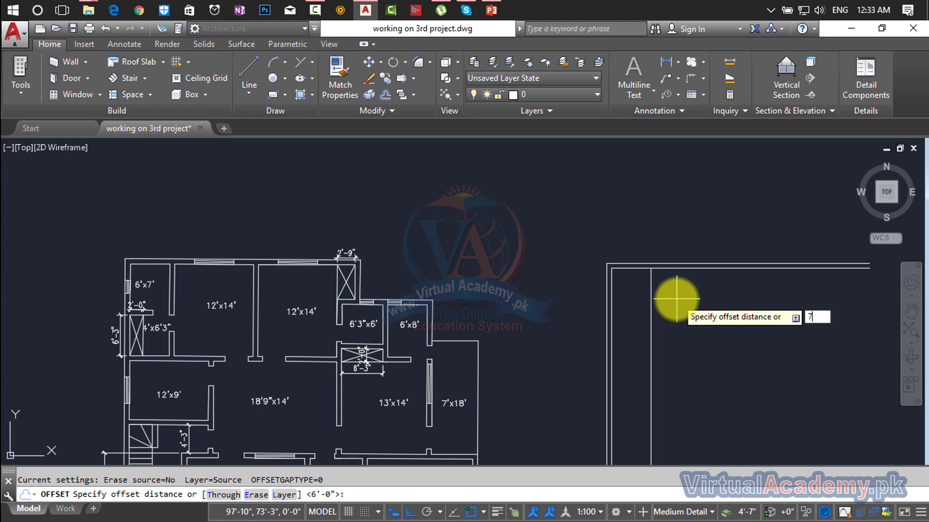
text(7')
key(Return)
click(670, 267)
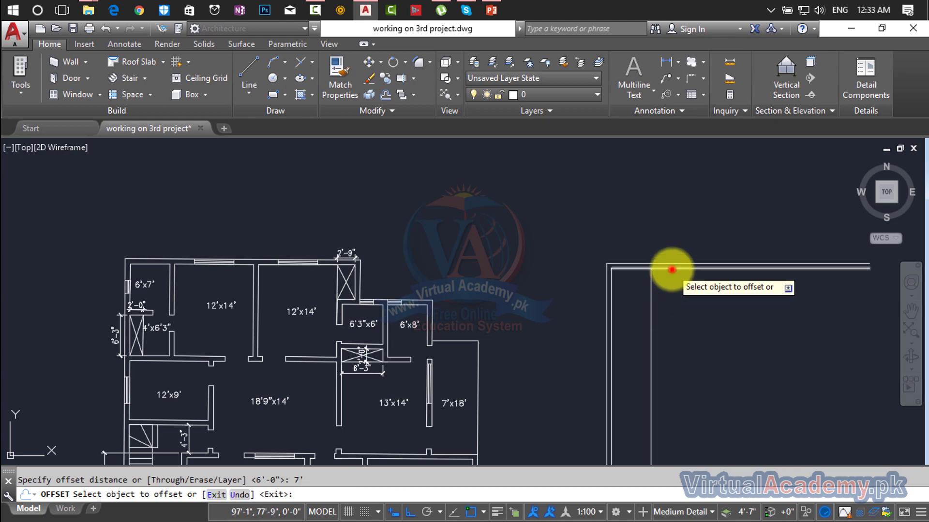
click(677, 315)
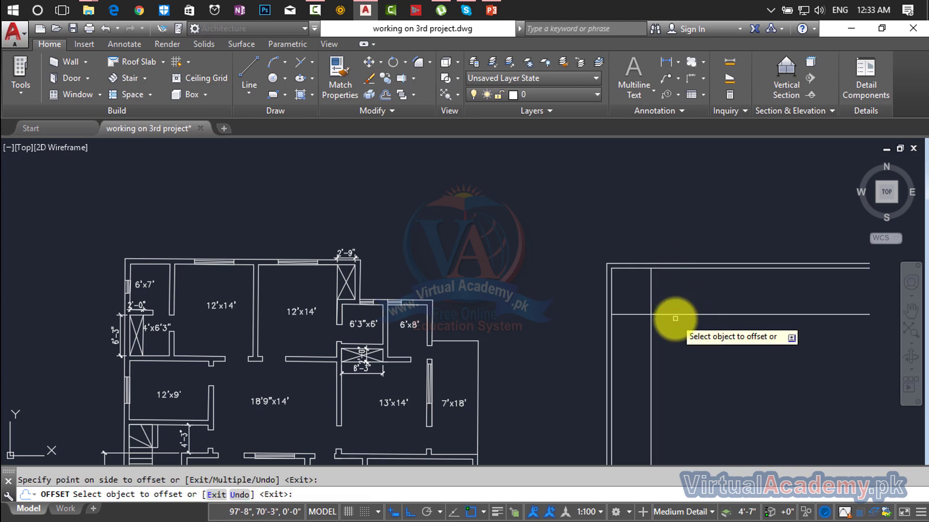
key(Escape)
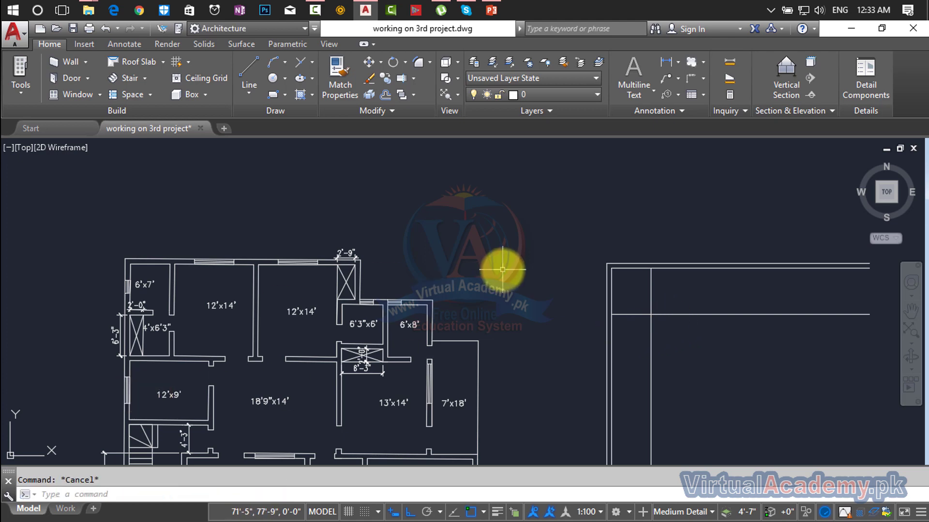
Offset the corner room's new vertical line to the right and its new horizontal line downward by 9" to form partition walls.
key(Return)
text(9)
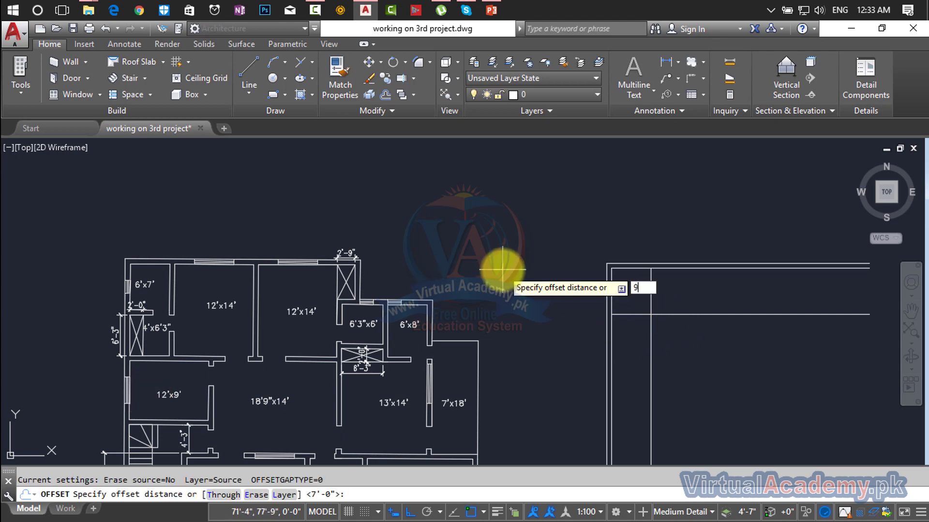
key(Return)
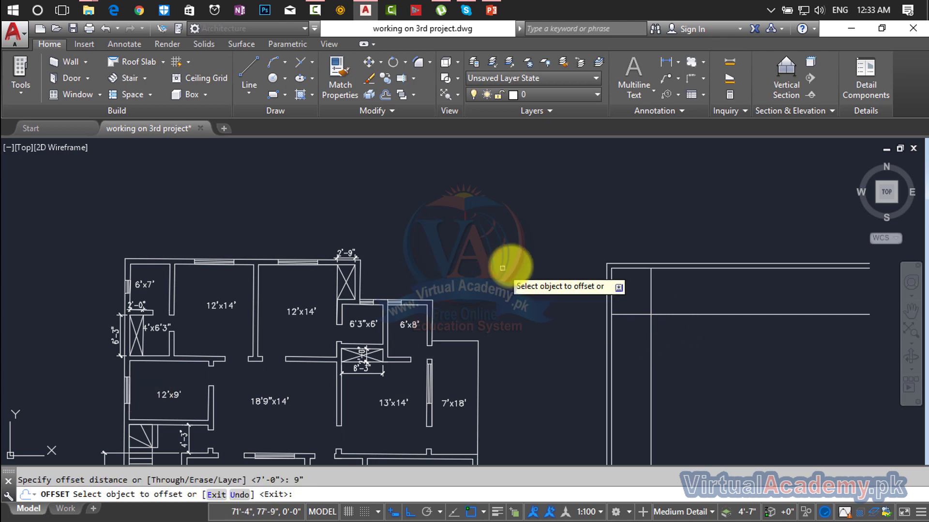
click(650, 294)
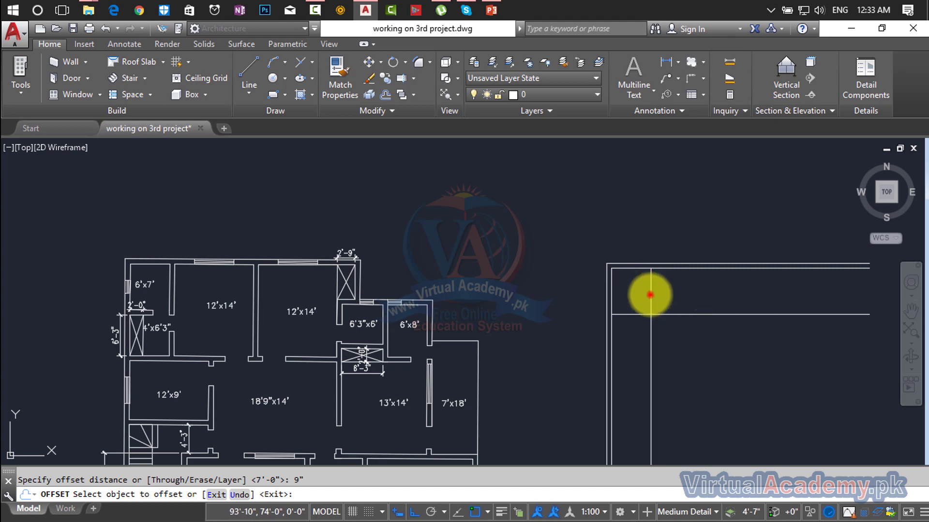
click(678, 315)
key(Escape)
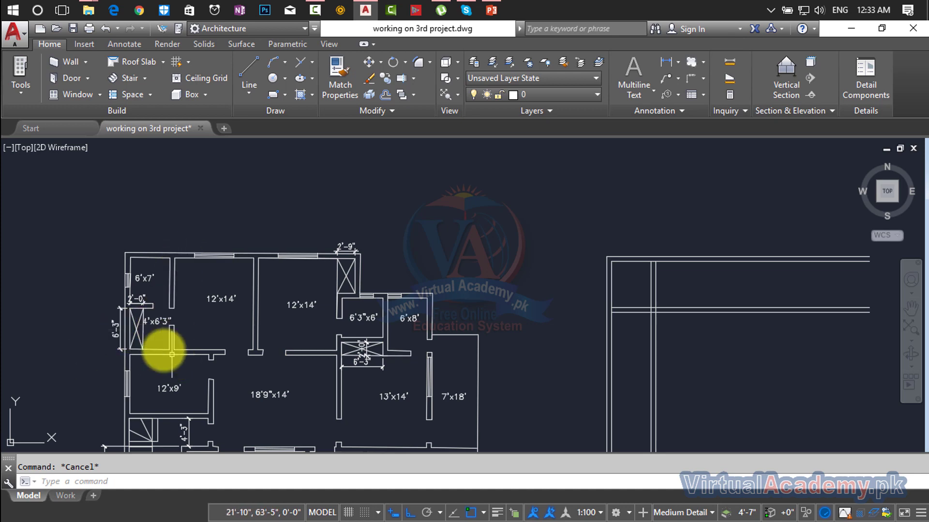
Offset the lower line of the horizontal partition downward by 6'3" to set the length of the 4'x6'3" room.
scroll(147, 330, up, 3)
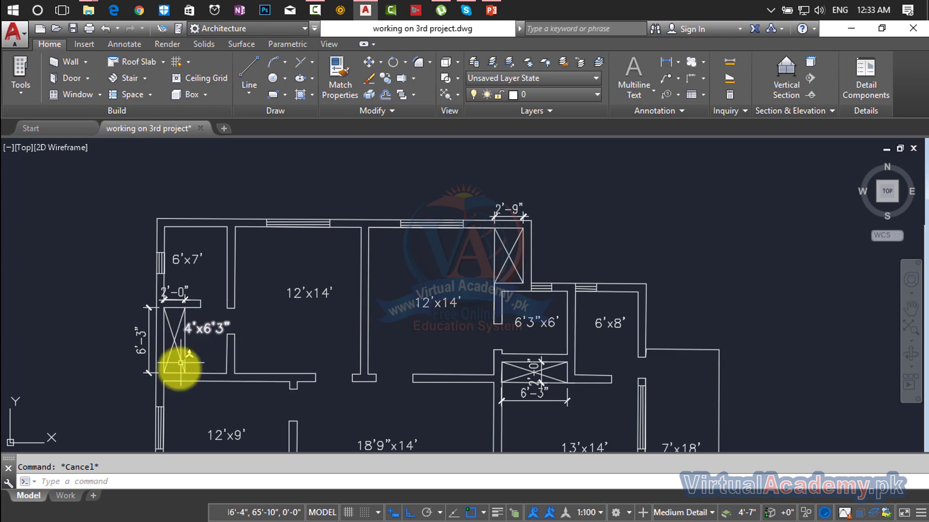
scroll(254, 311, down, 2)
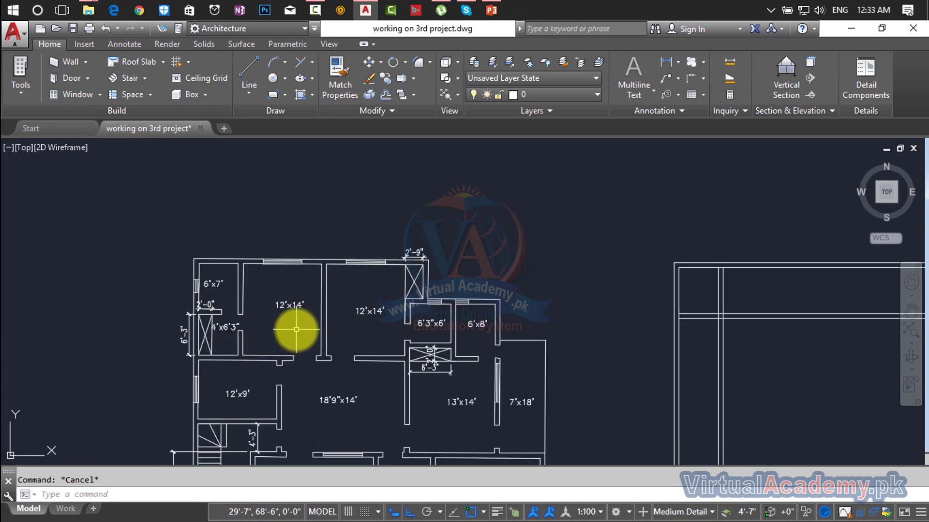
middle_drag(296, 330, 204, 247)
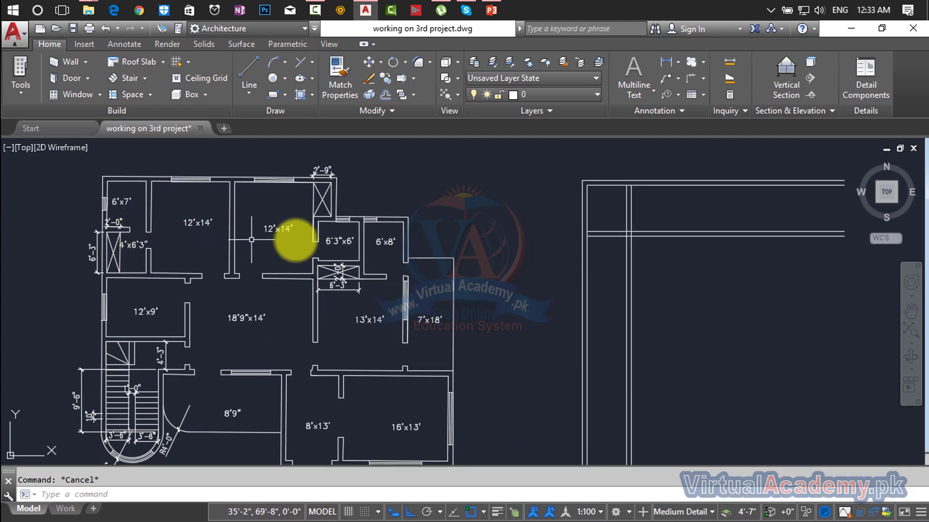
middle_drag(299, 240, 191, 274)
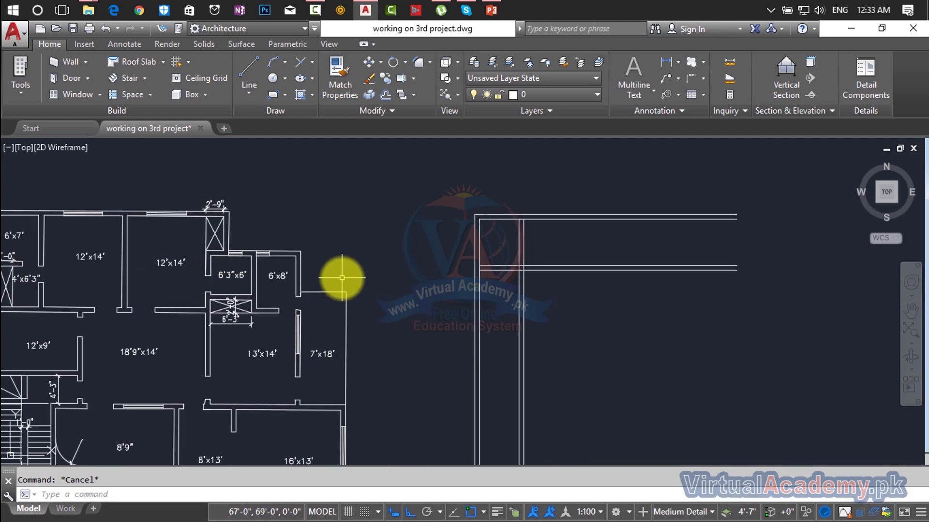
text(o)
key(Return)
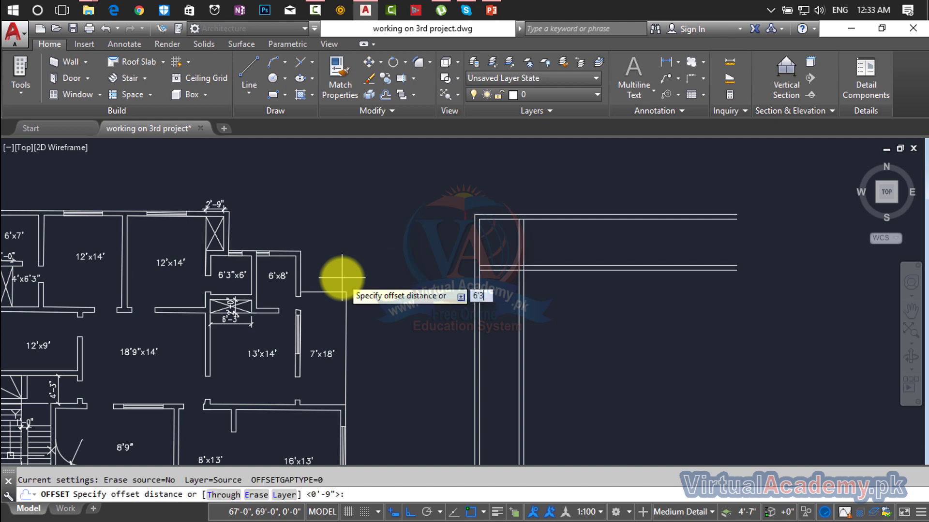
key(Return)
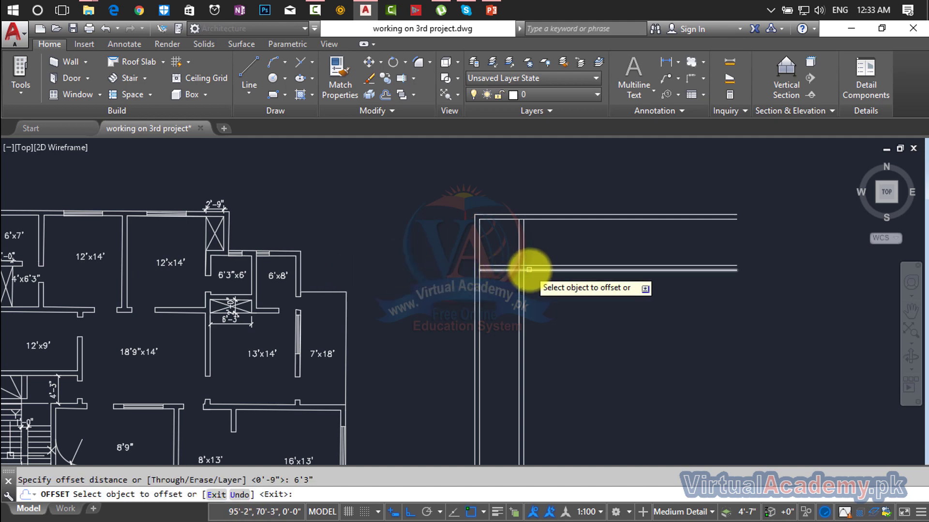
click(529, 268)
click(532, 307)
key(Escape)
key(Escape)
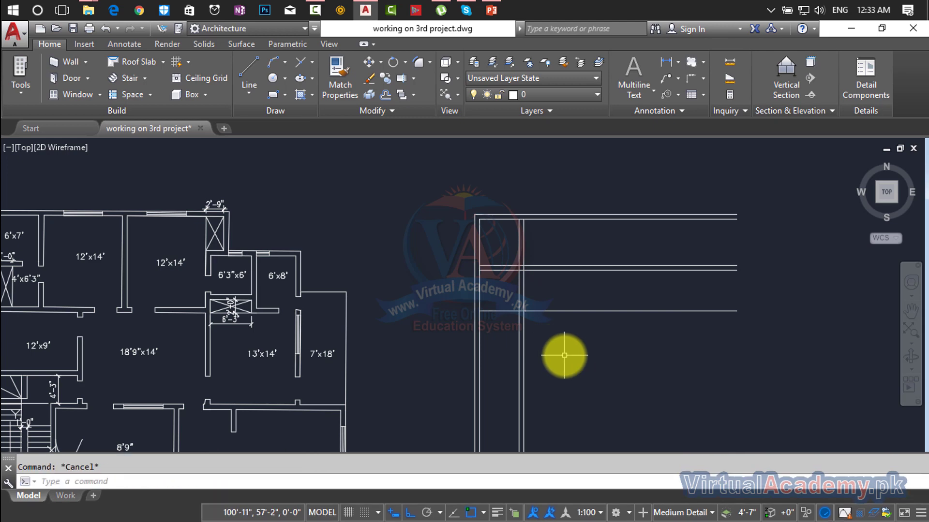
Offset the lowest horizontal line of the new plan downward by 9'.
text(o)
key(Return)
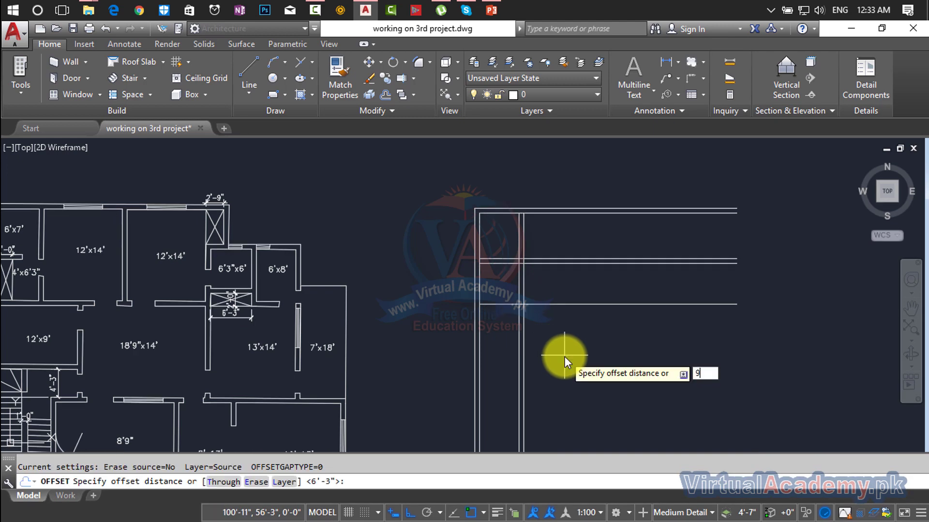
text(9')
key(Return)
click(570, 304)
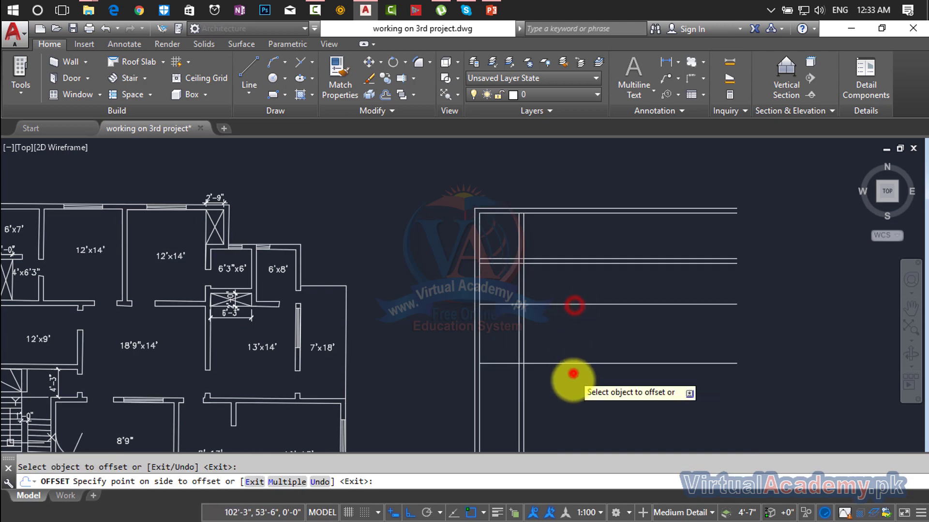
click(573, 380)
key(Escape)
Select and erase the horizontal line offset by 9'.
click(573, 363)
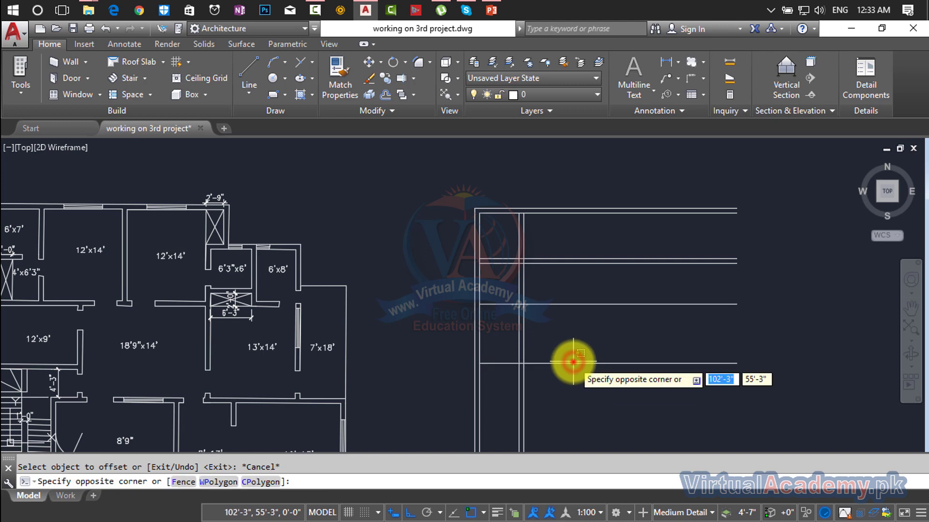
click(571, 363)
click(572, 363)
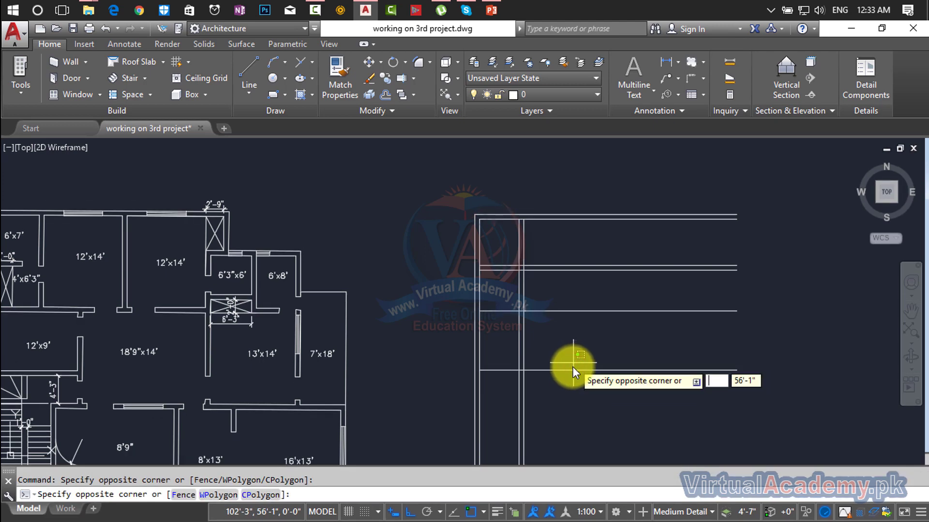
click(571, 366)
click(571, 366)
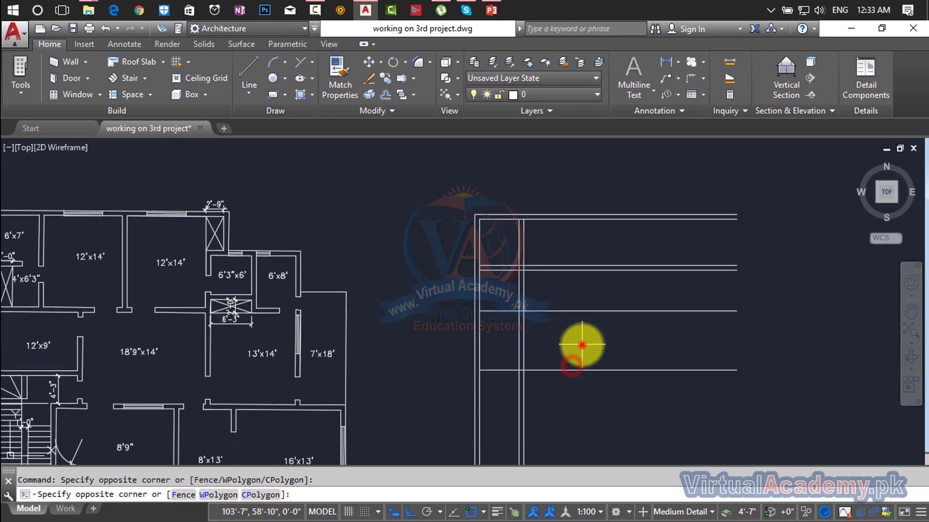
click(582, 345)
click(588, 342)
click(556, 442)
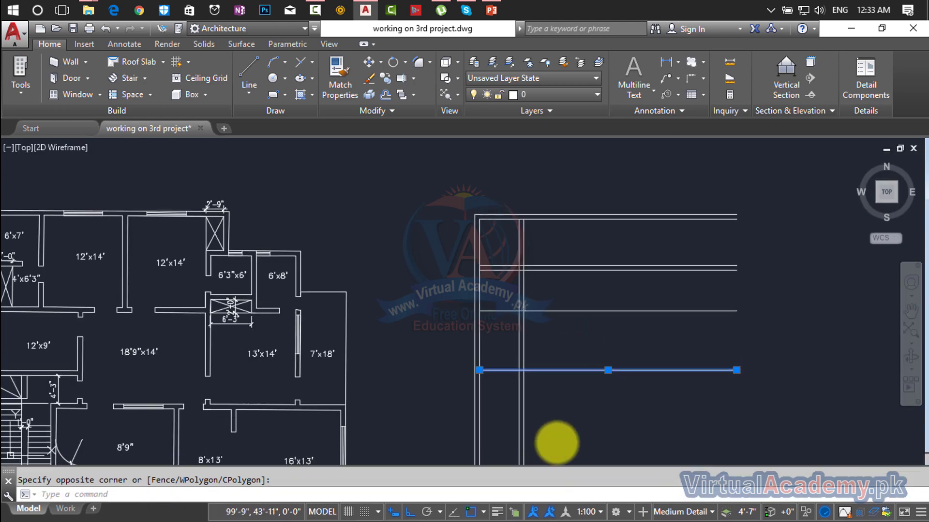
text(P)
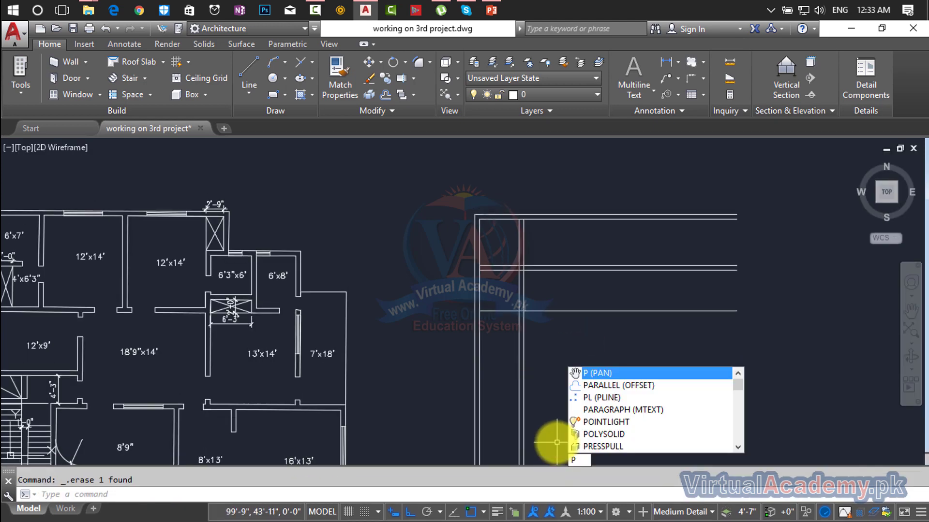
key(Escape)
Offset the lowest horizontal line downward by 9" to form the second horizontal partition wall.
text(o)
key(Return)
text(9)
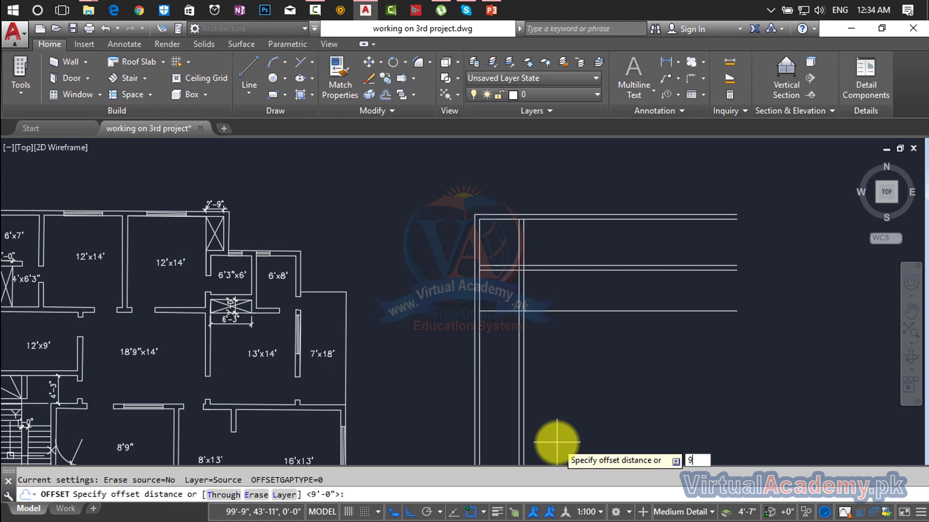
key(Return)
click(568, 311)
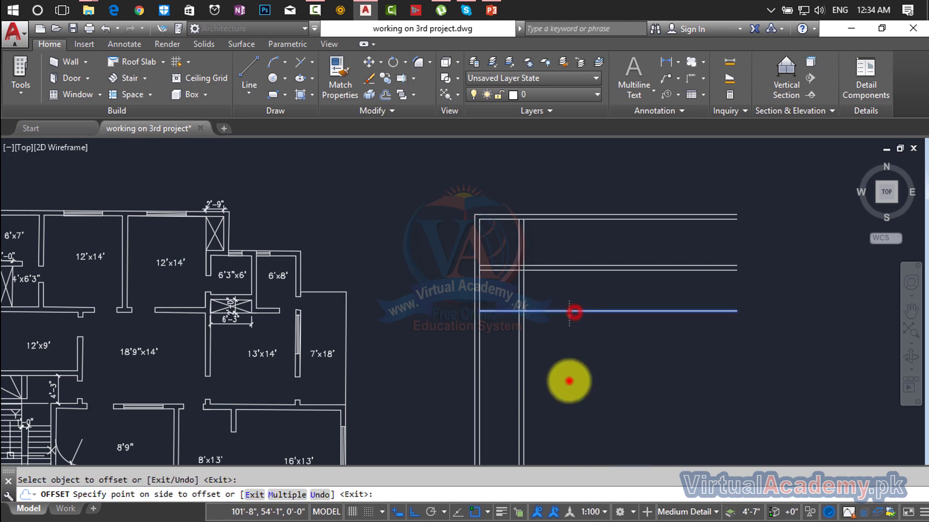
click(569, 381)
key(Escape)
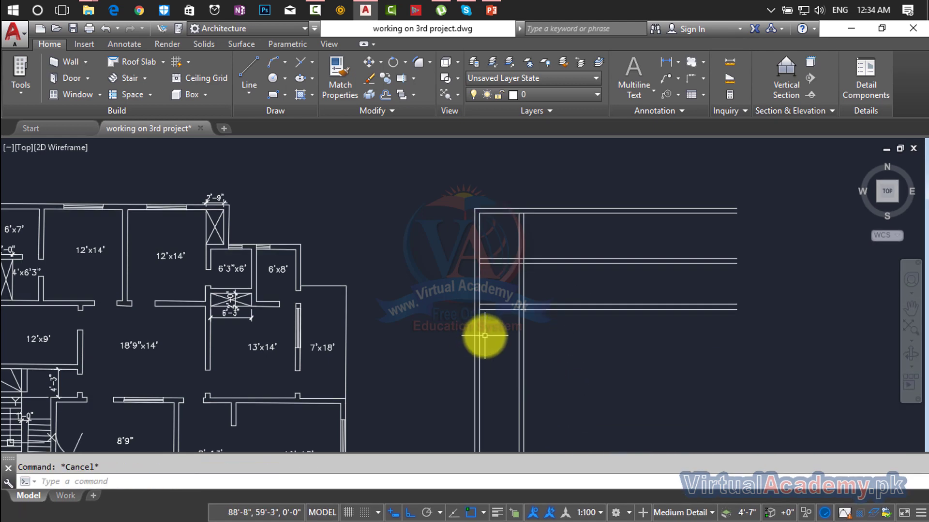
Trim the horizontal partition lines extending past the vertical partition, and the vertical partition lines extending below the second horizontal partition.
middle_drag(485, 335, 605, 321)
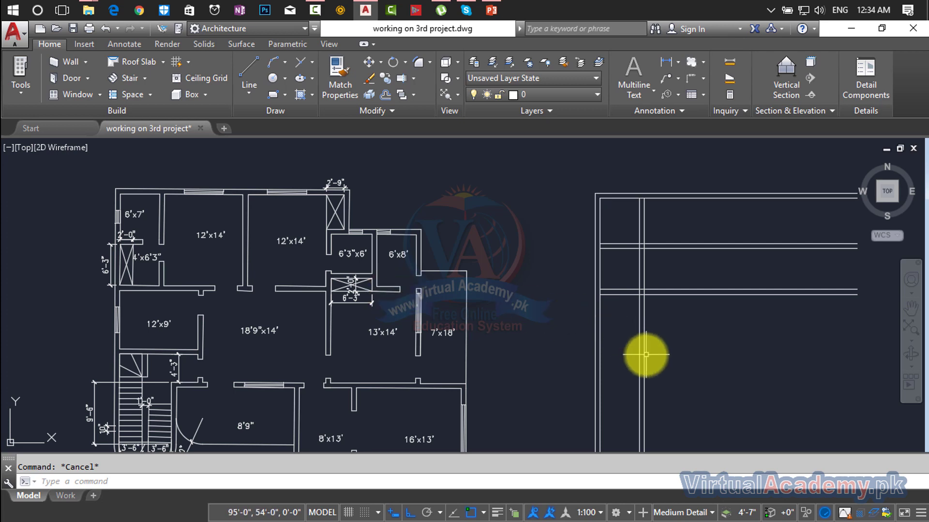
key(Return)
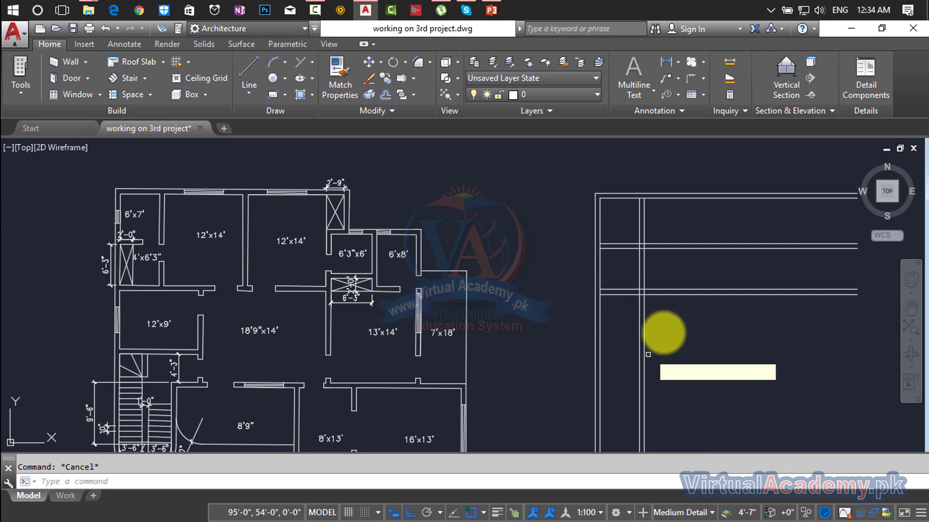
key(Return)
click(701, 237)
click(696, 324)
click(694, 335)
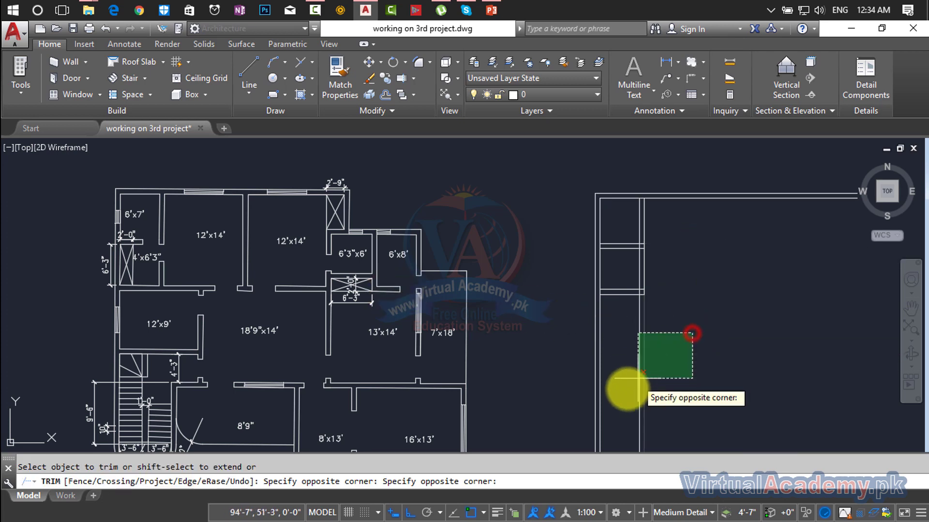
click(622, 387)
Trim the overlapping lines where the upper horizontal partition meets the vertical partition, and the inner top wall line between the vertical partition's lines.
scroll(635, 326, up, 5)
scroll(679, 242, up, 5)
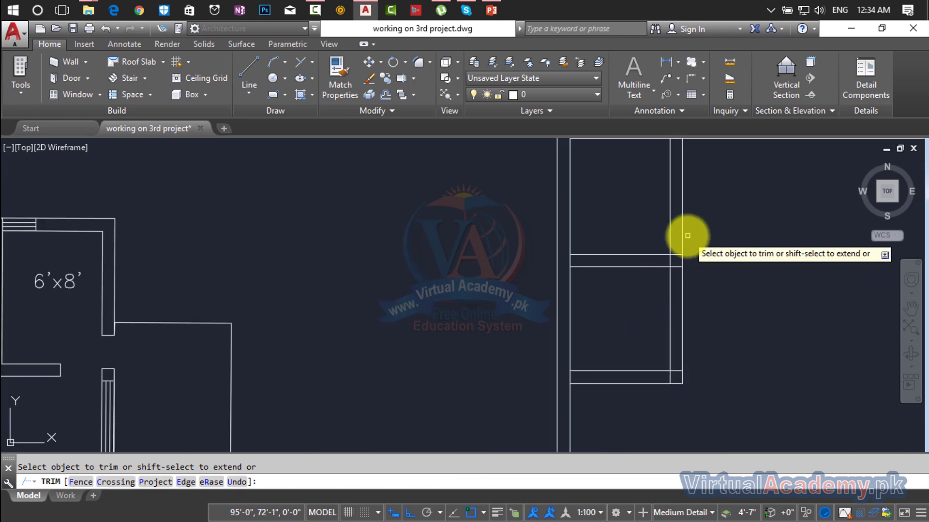
click(675, 248)
click(656, 379)
click(647, 308)
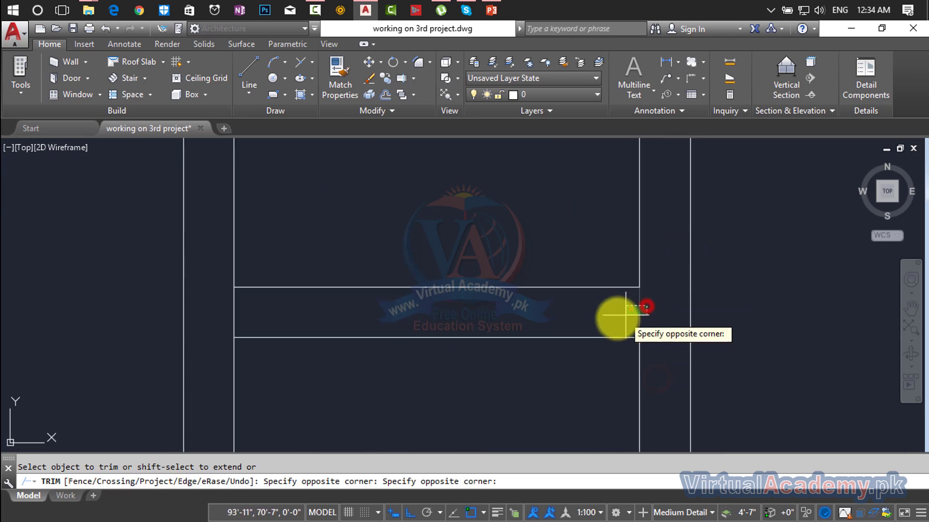
click(617, 319)
scroll(617, 319, down, 5)
middle_drag(616, 318, 628, 434)
scroll(650, 315, up, 4)
click(623, 302)
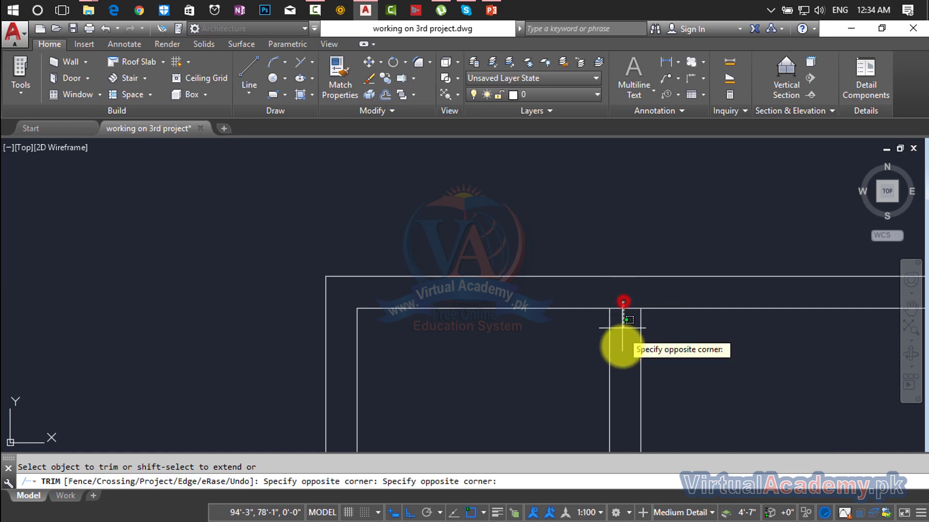
click(623, 366)
Trim the inner left wall line between the two lines of the upper horizontal partition to open that junction.
scroll(623, 366, down, 2)
middle_drag(624, 366, 648, 163)
scroll(642, 339, down, 2)
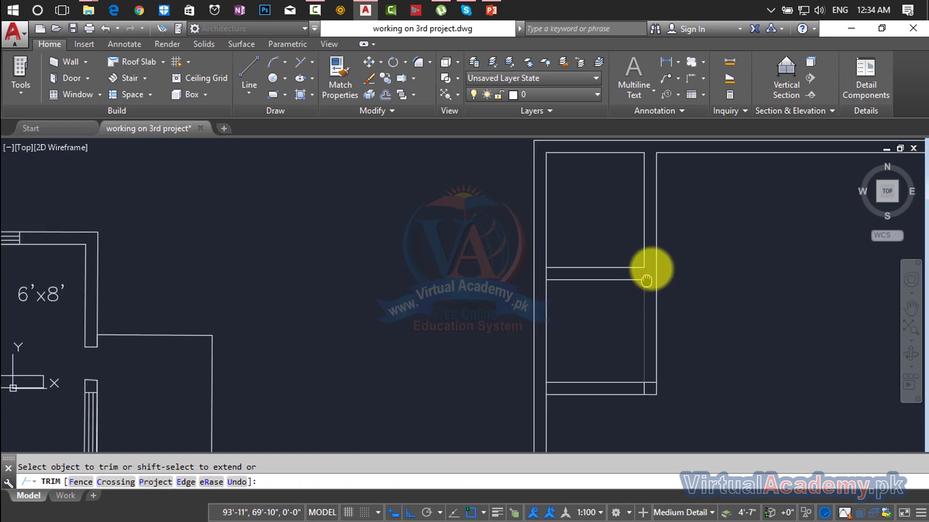
scroll(564, 255, up, 4)
click(541, 257)
click(448, 259)
scroll(503, 297, down, 2)
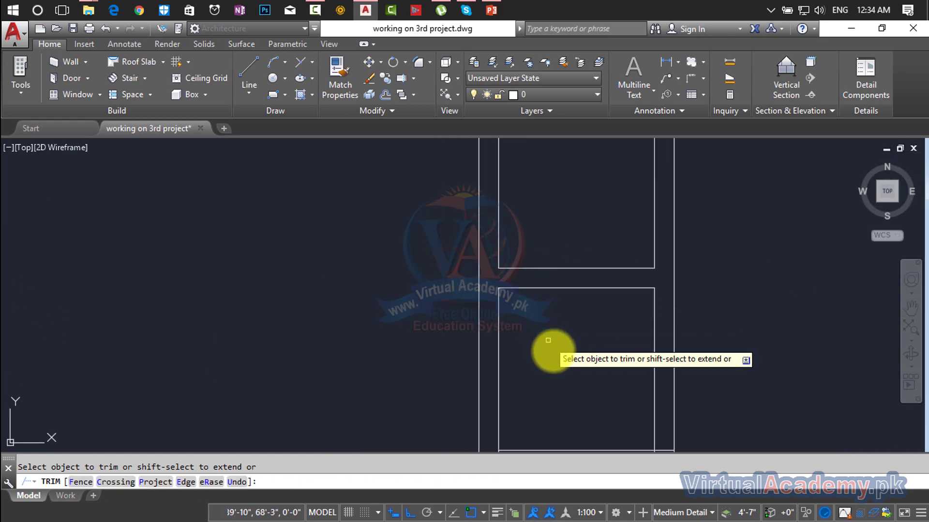
Trim the overlapping lines at both ends of the lower horizontal partition, where it meets the vertical partition and the left wall.
middle_drag(558, 357, 571, 213)
scroll(658, 308, up, 2)
click(699, 278)
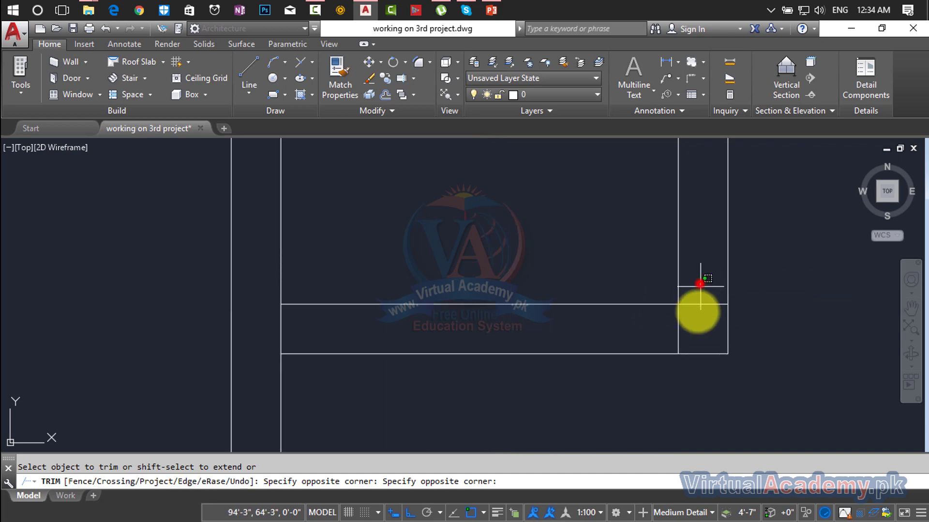
click(698, 332)
click(702, 319)
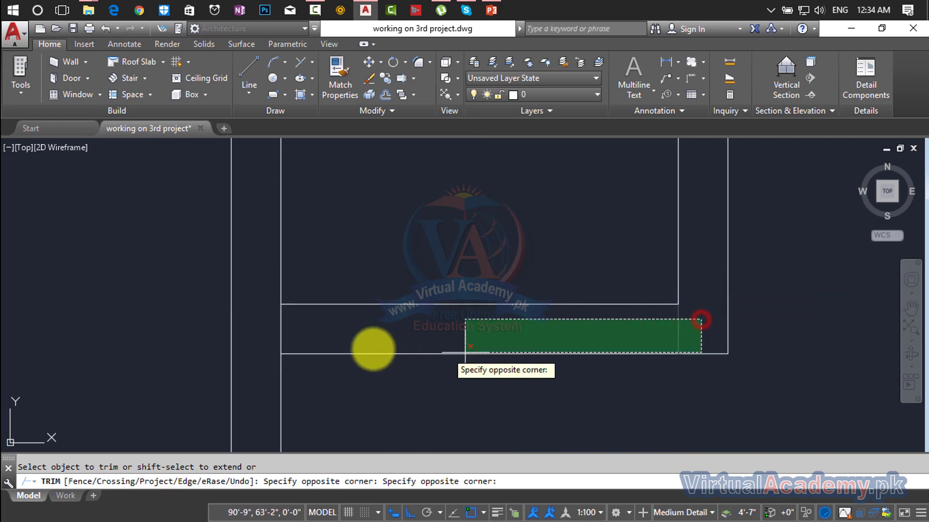
click(281, 342)
scroll(358, 342, down, 3)
scroll(358, 344, down, 2)
middle_drag(358, 344, 540, 381)
scroll(581, 290, down, 2)
middle_drag(581, 290, 740, 254)
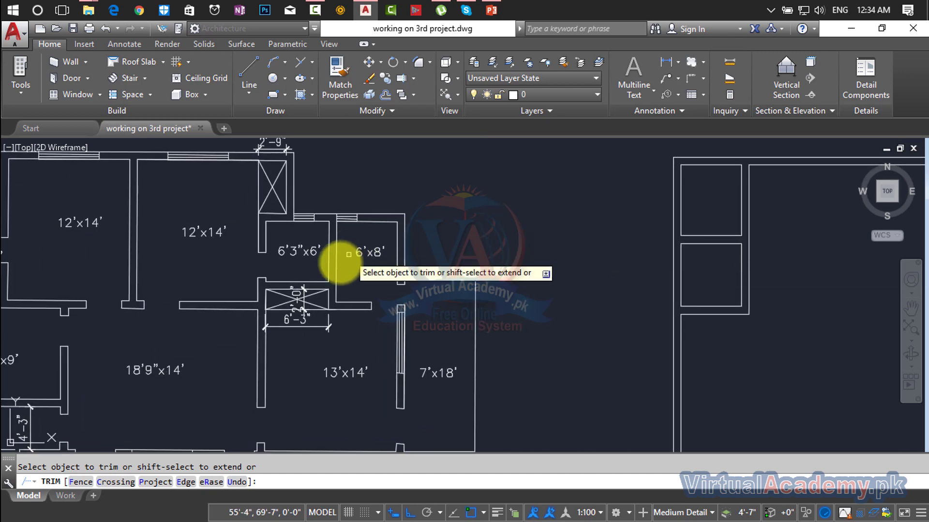
middle_drag(332, 234, 544, 237)
key(Escape)
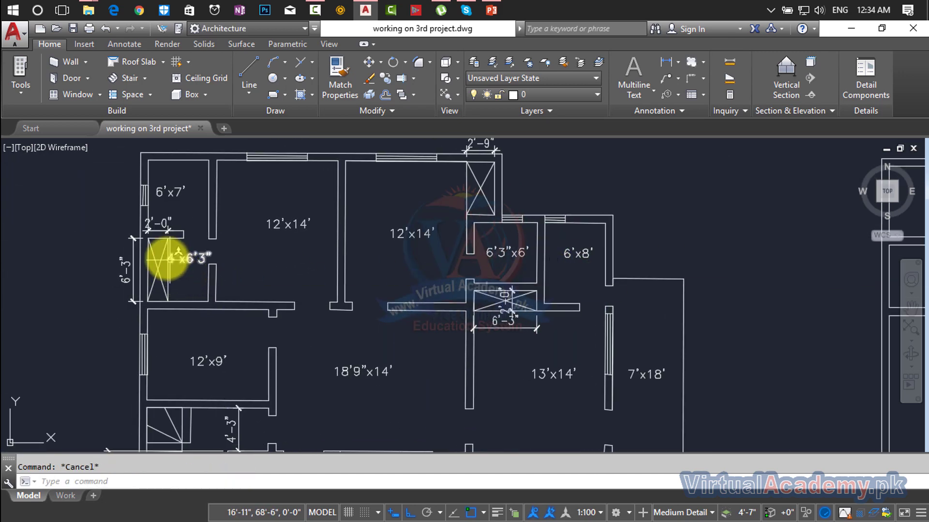
Offset the inner left wall line of the 4'x6'3" room 2' to the right to outline the closet.
scroll(352, 274, down, 3)
middle_drag(571, 305, 461, 301)
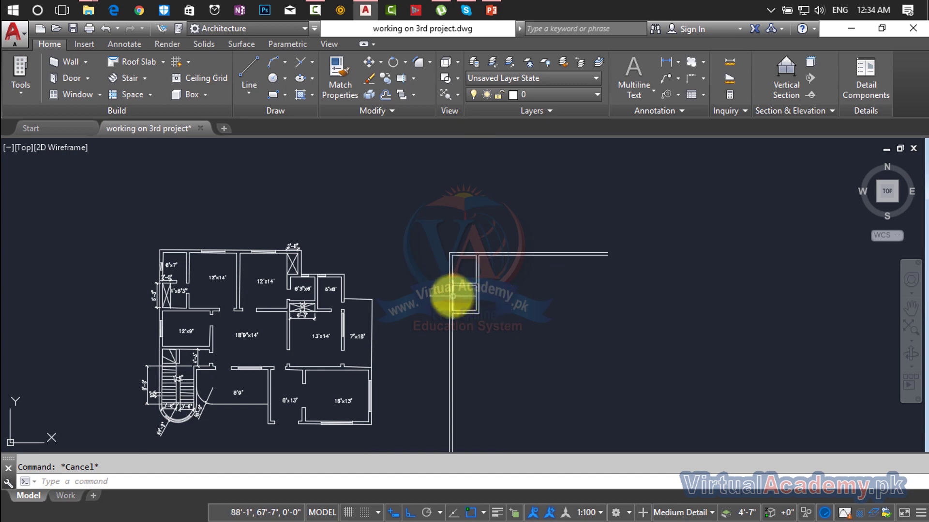
scroll(451, 290, up, 5)
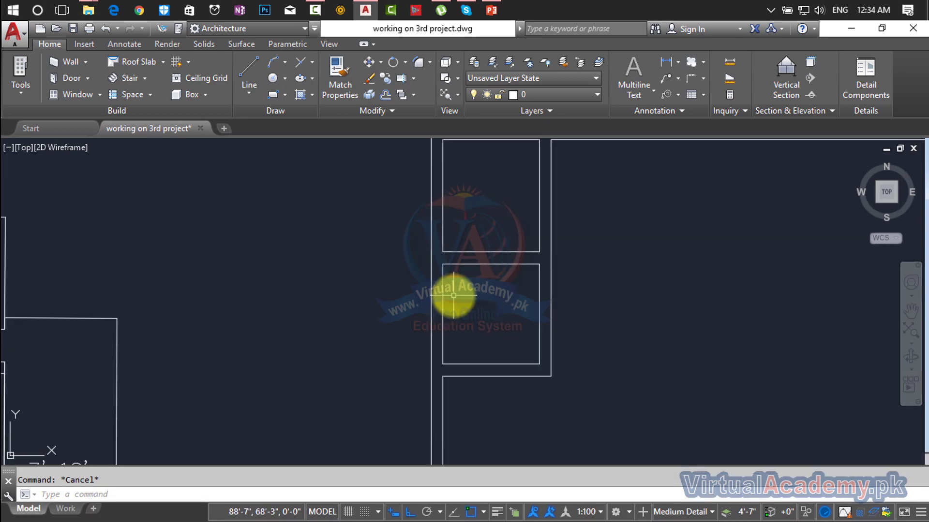
key(Return)
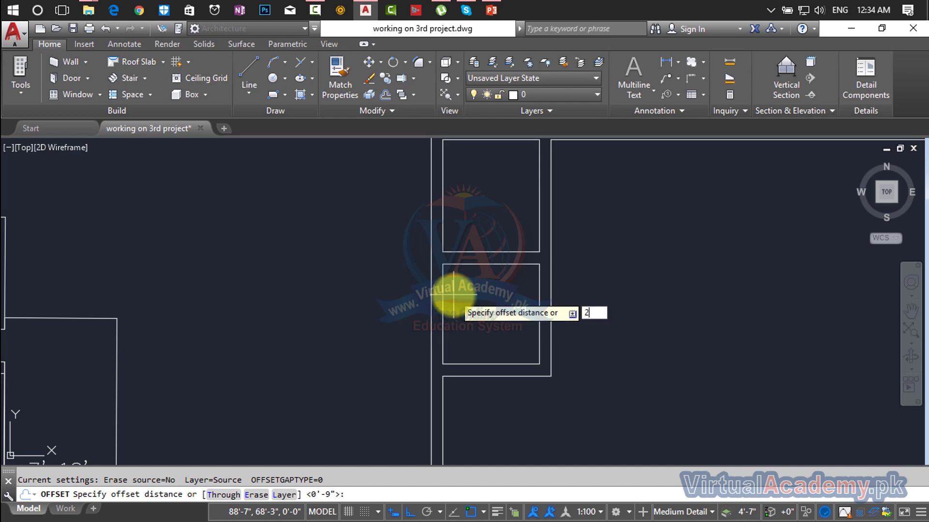
key(Return)
click(443, 297)
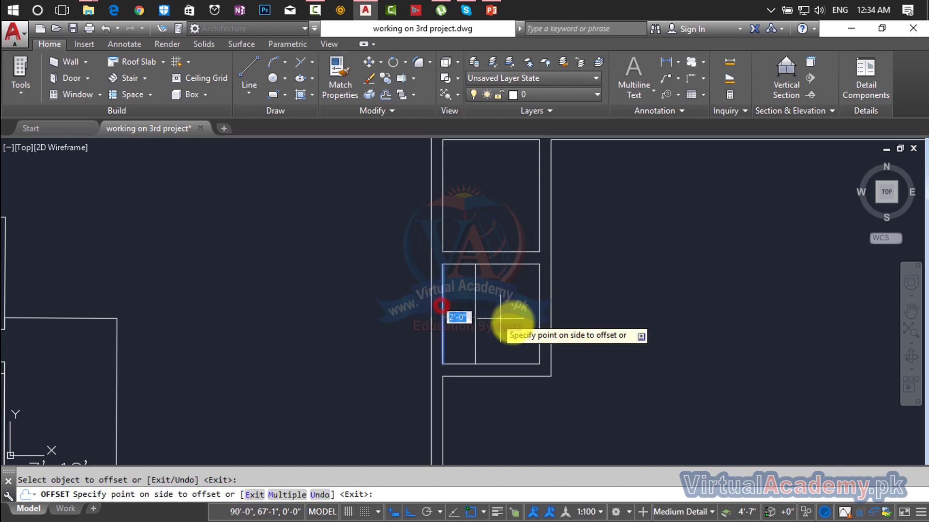
click(508, 321)
key(Escape)
Draw two crossing diagonal lines between the corners of the 2' wide closet strip in the 4'x6'3" room.
scroll(487, 308, down, 3)
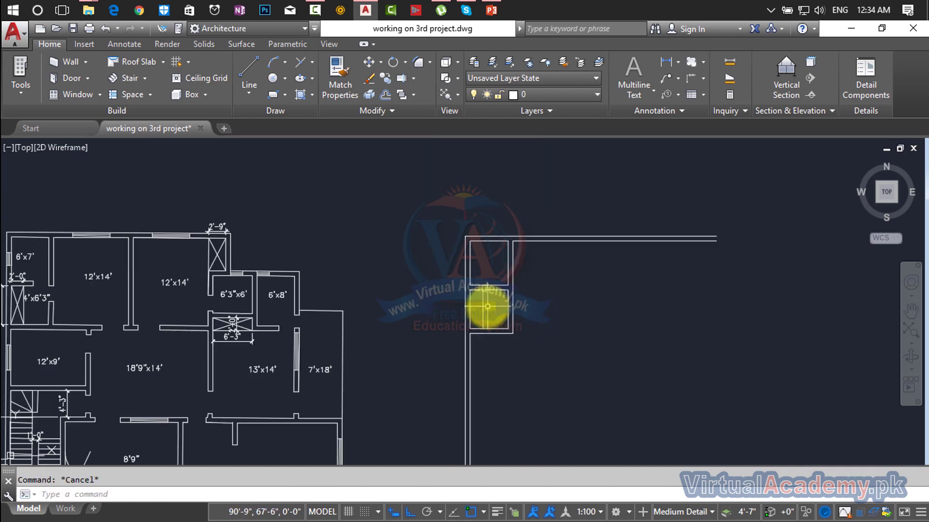
scroll(557, 282, up, 3)
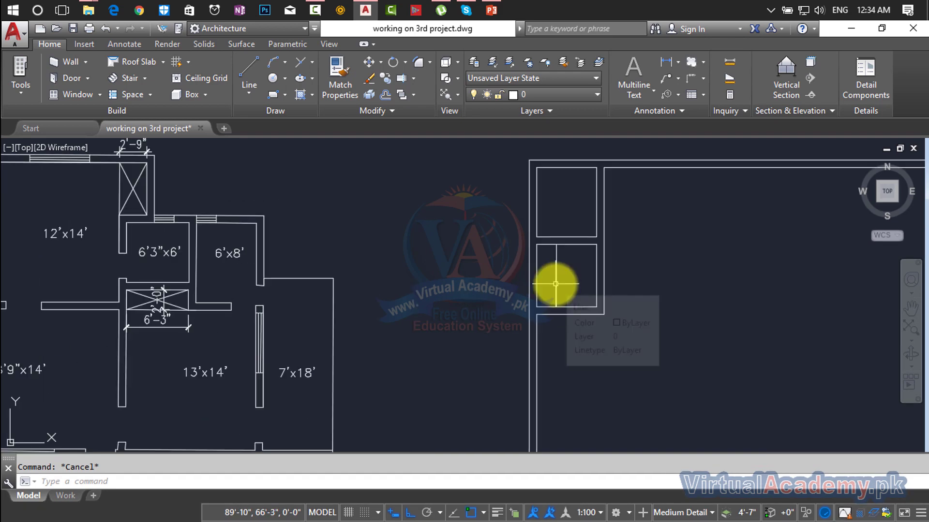
key(Return)
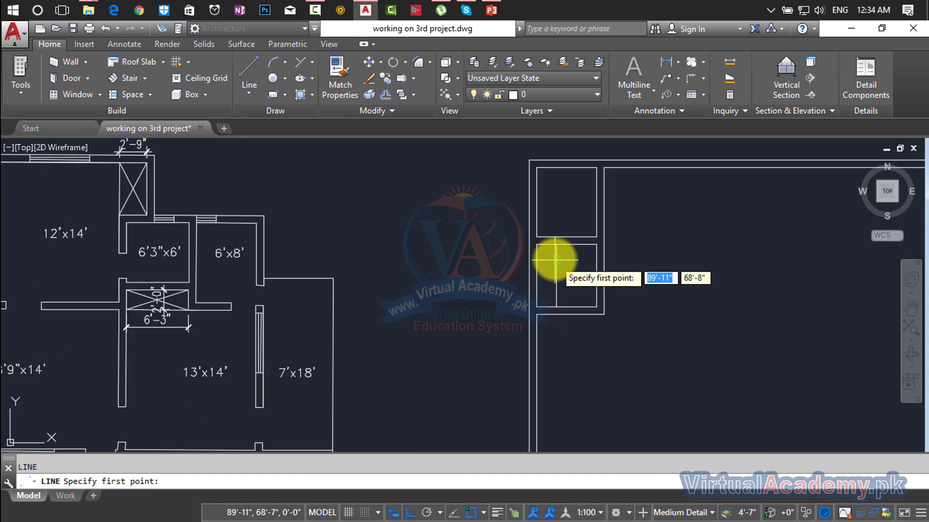
click(557, 245)
click(542, 306)
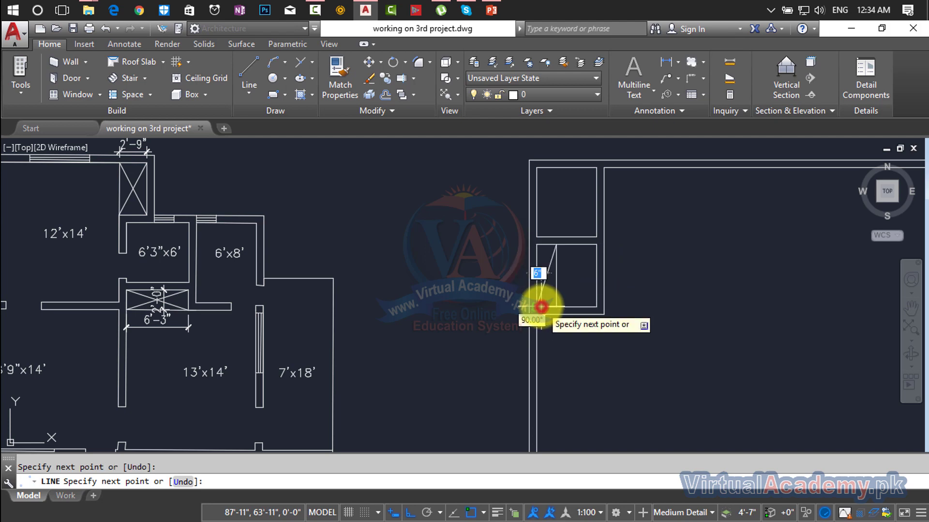
key(Return)
key(Return)
click(540, 247)
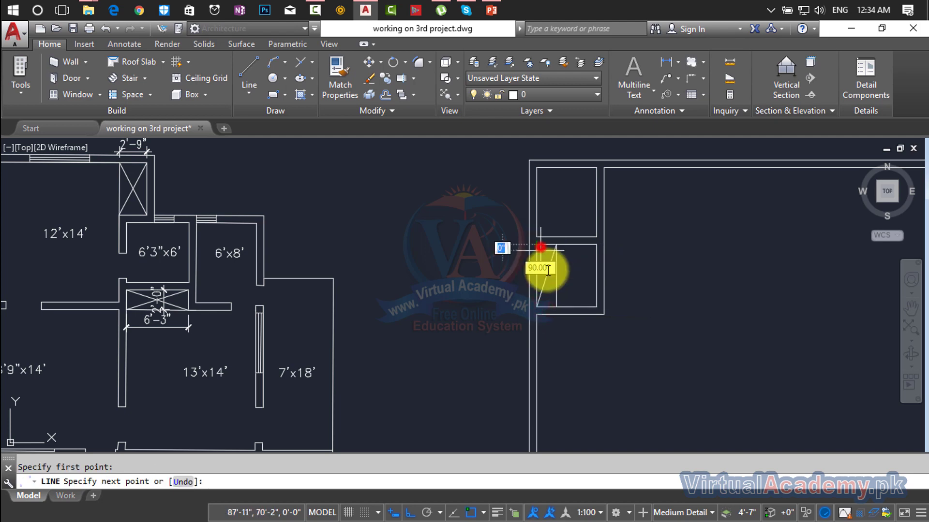
click(554, 310)
key(Return)
scroll(572, 270, down, 4)
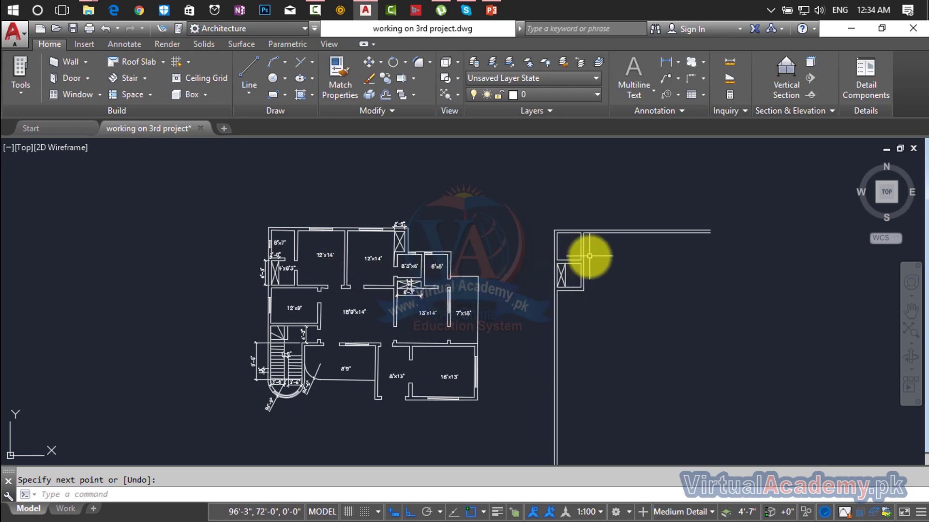
scroll(590, 255, up, 2)
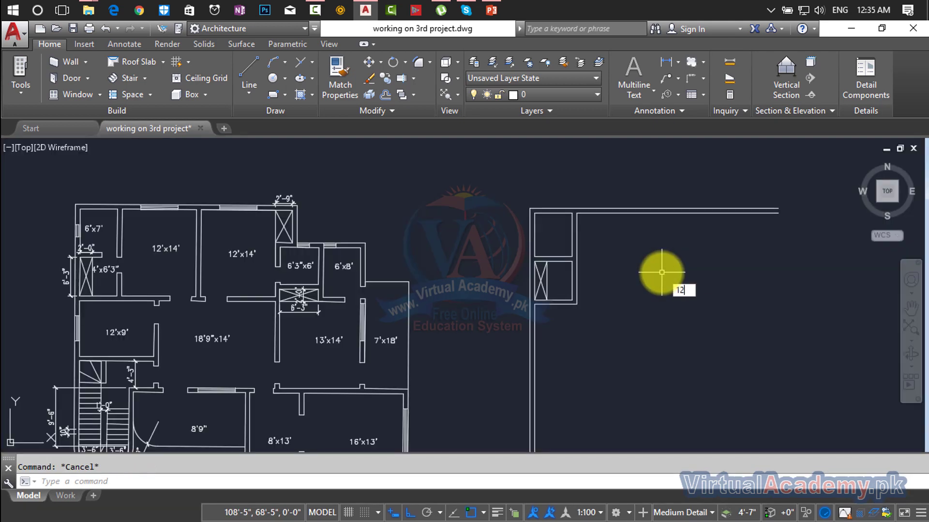
text(12')
key(Return)
key(Escape)
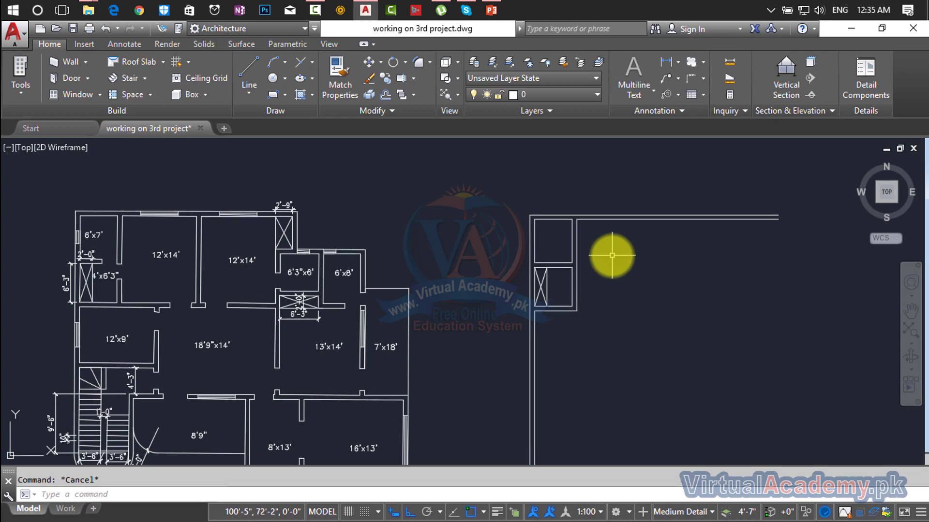
Offset the right-hand line of the vertical partition 12' to the right to set the width of the 12'x14' room.
text(o)
key(Return)
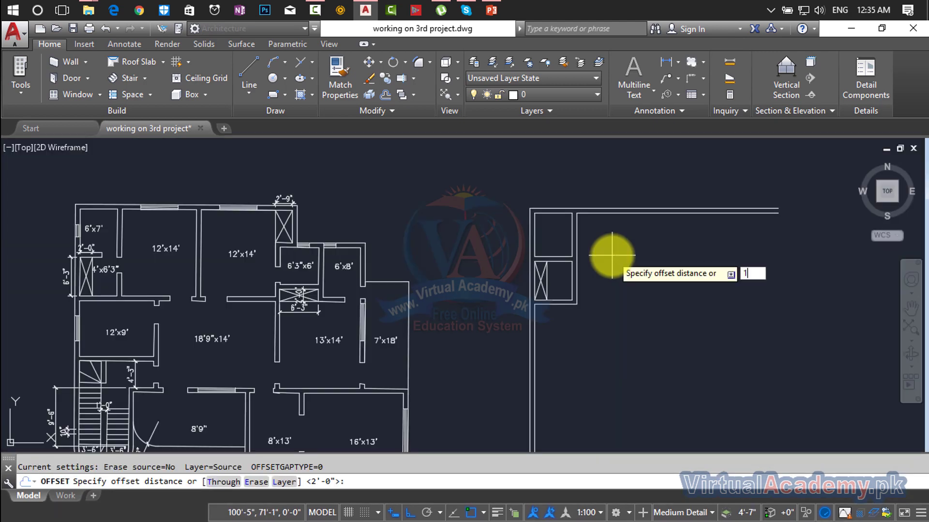
text(12')
key(Return)
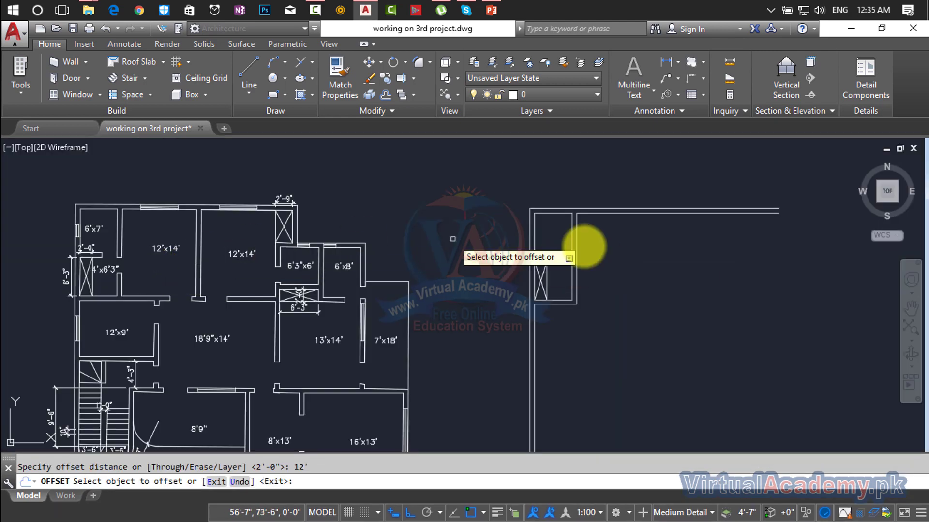
click(659, 257)
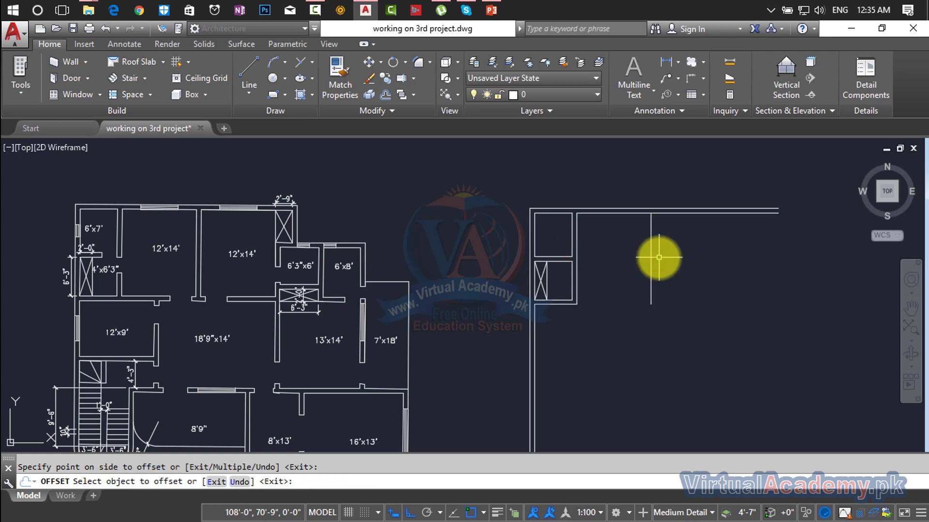
key(Escape)
Offset the inner top wall line downward by 14' to set the length of the 12'x14' room.
key(Return)
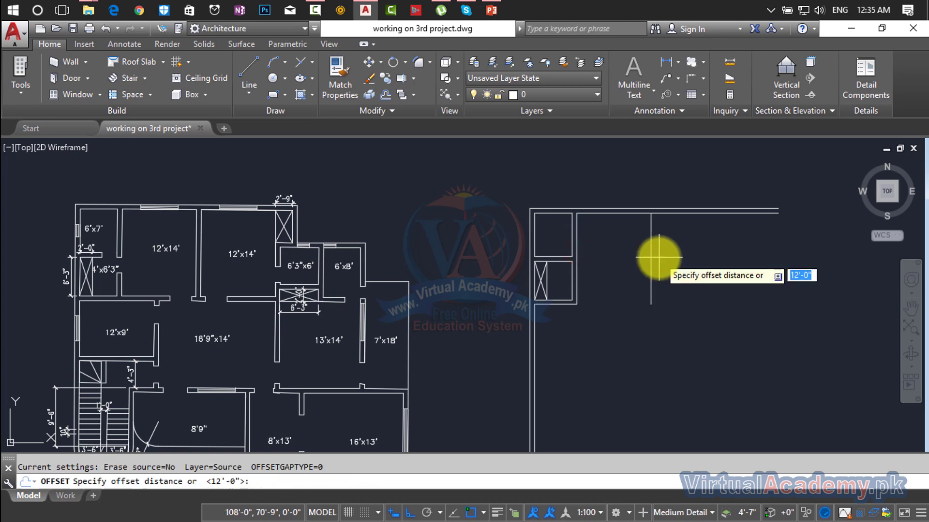
text(14')
key(Return)
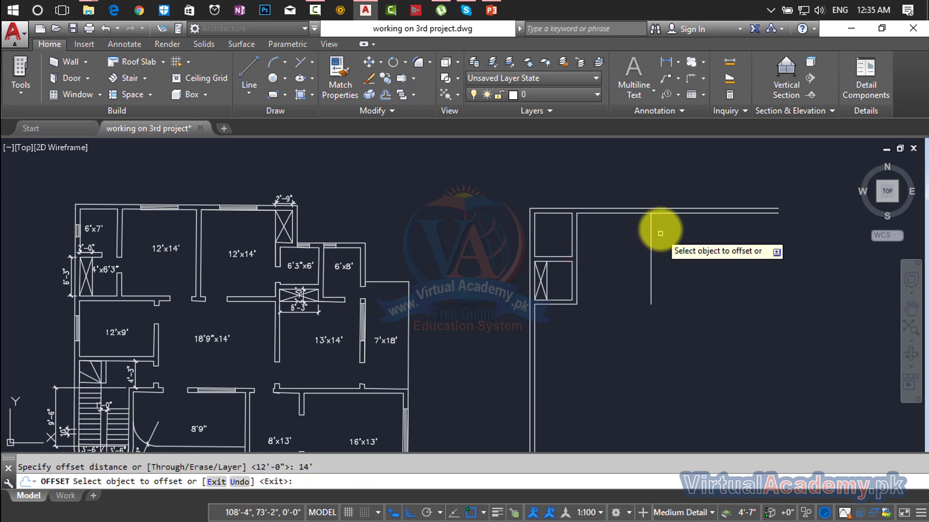
click(661, 213)
click(691, 330)
key(Escape)
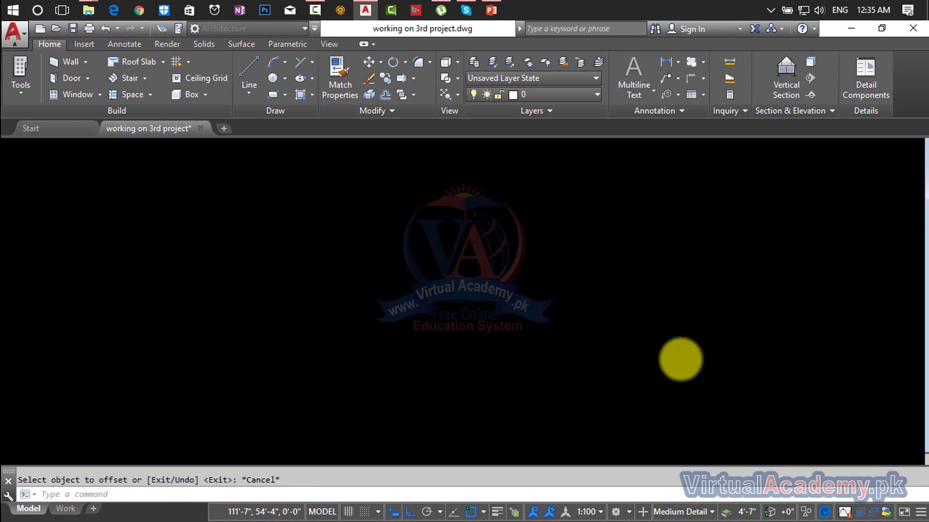
Offset the 12'x14' room's right-hand line rightward and its bottom line downward by 9" to form the walls.
key(Return)
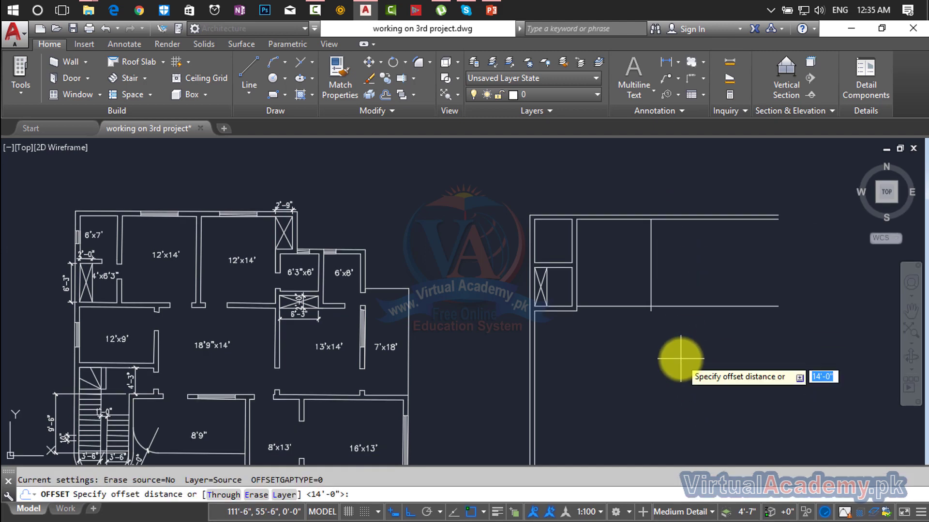
key(Return)
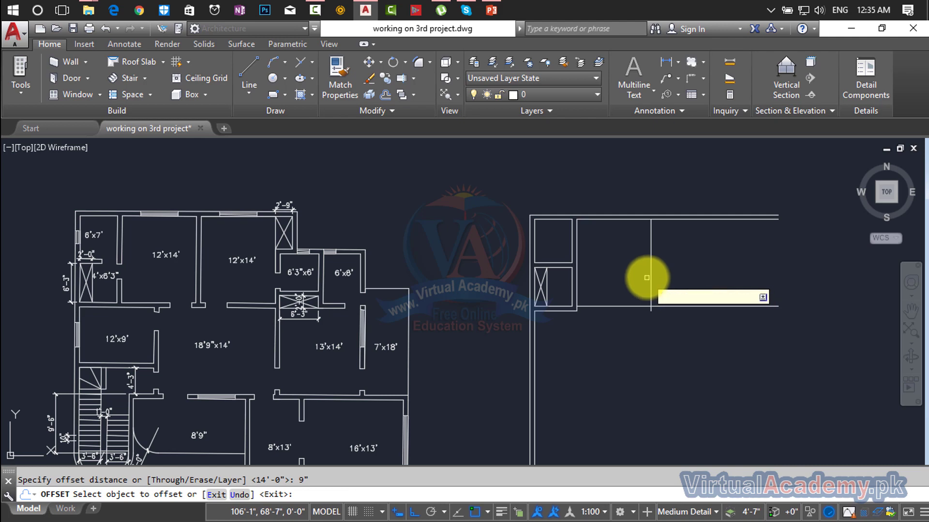
click(651, 274)
click(718, 272)
click(705, 306)
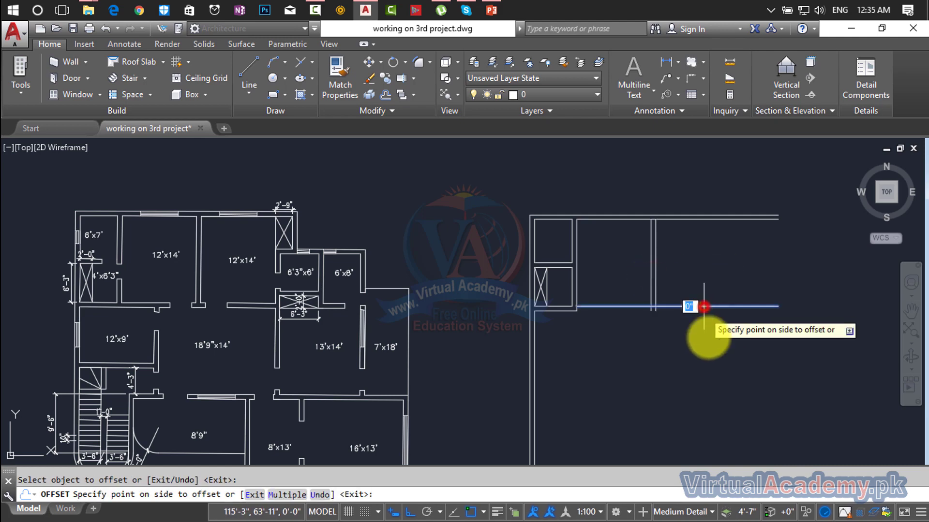
click(715, 369)
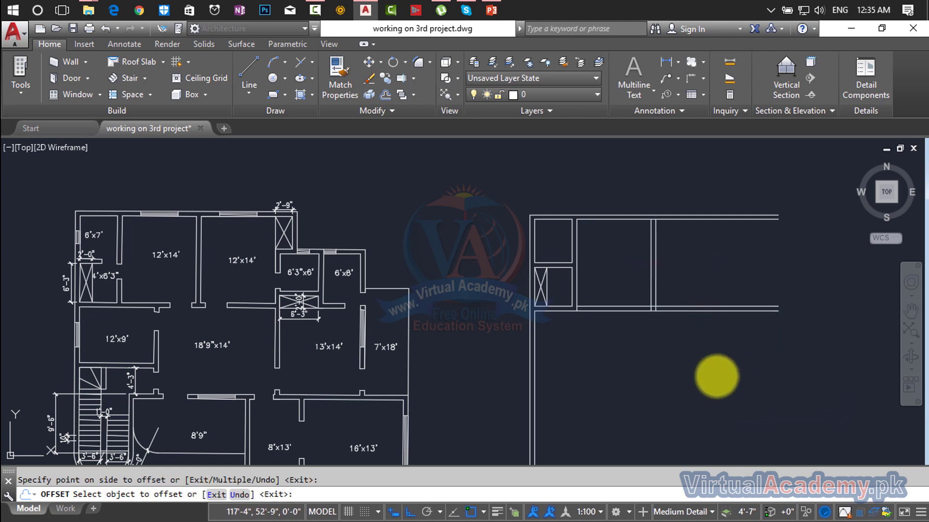
key(Escape)
scroll(659, 266, up, 3)
scroll(659, 266, down, 3)
middle_drag(660, 266, 659, 293)
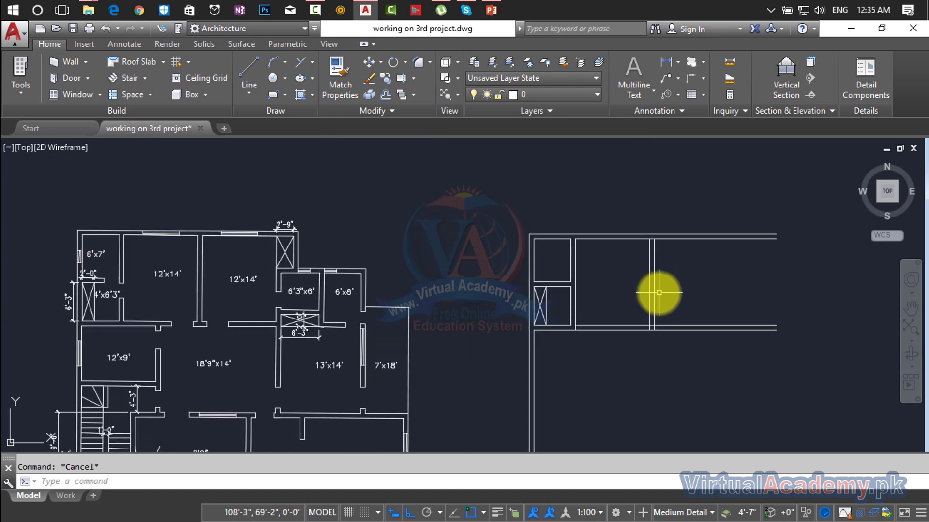
Offset the right-hand line of the 12'x14' room's partition 12' to the right to set the second 12'x14' room's width.
text(o)
key(Return)
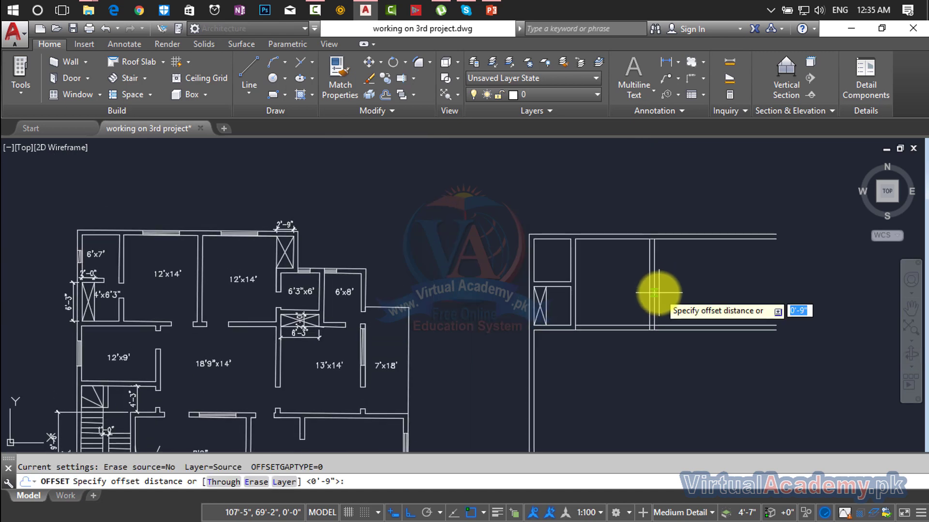
key(Return)
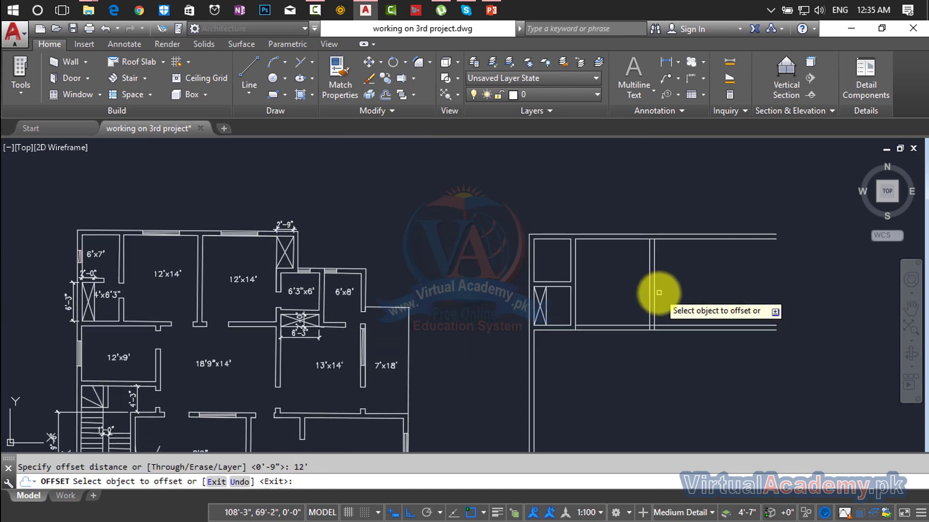
click(655, 296)
click(722, 304)
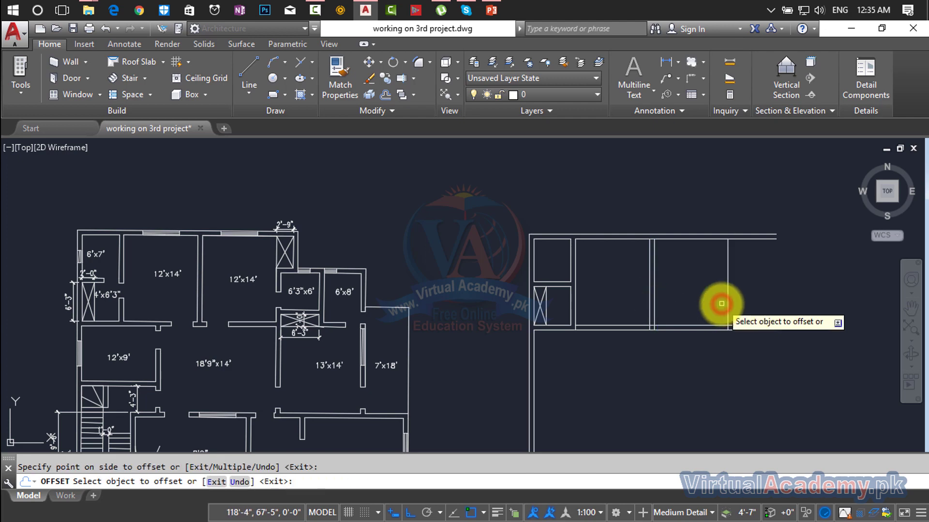
key(Escape)
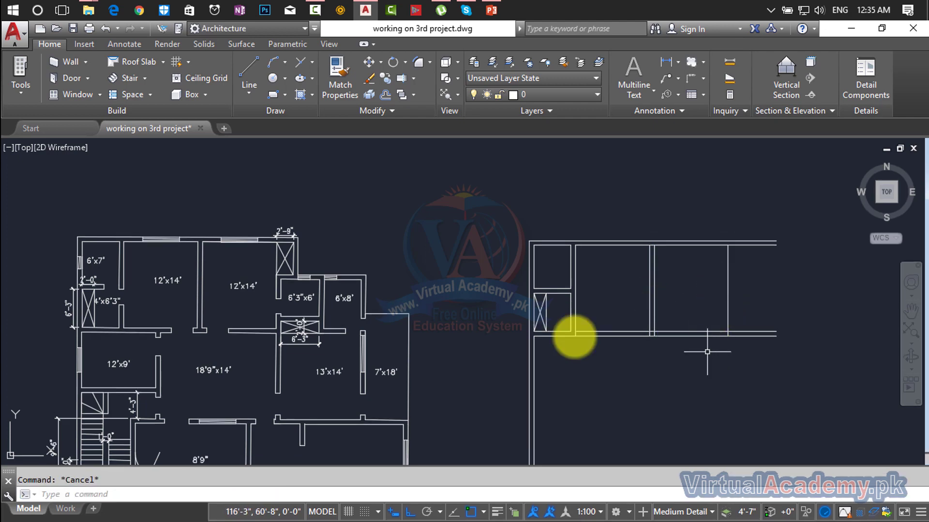
Offset the second 12'x14' room's right-hand line 9" to the right to form its wall.
scroll(693, 240, up, 4)
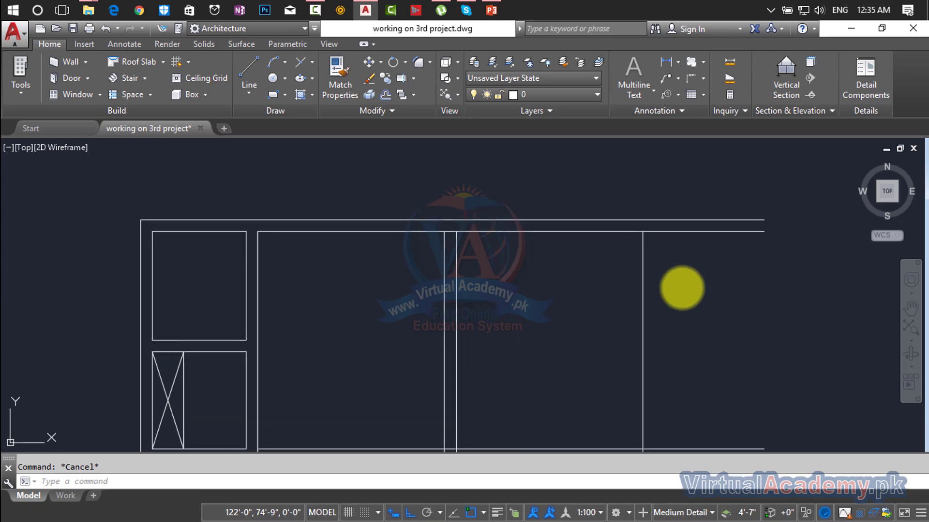
key(Return)
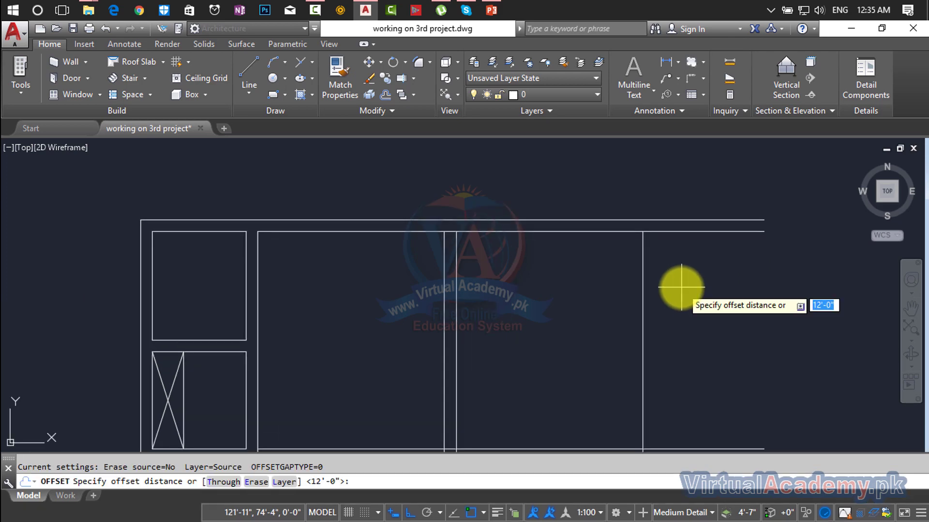
text(9")
key(Return)
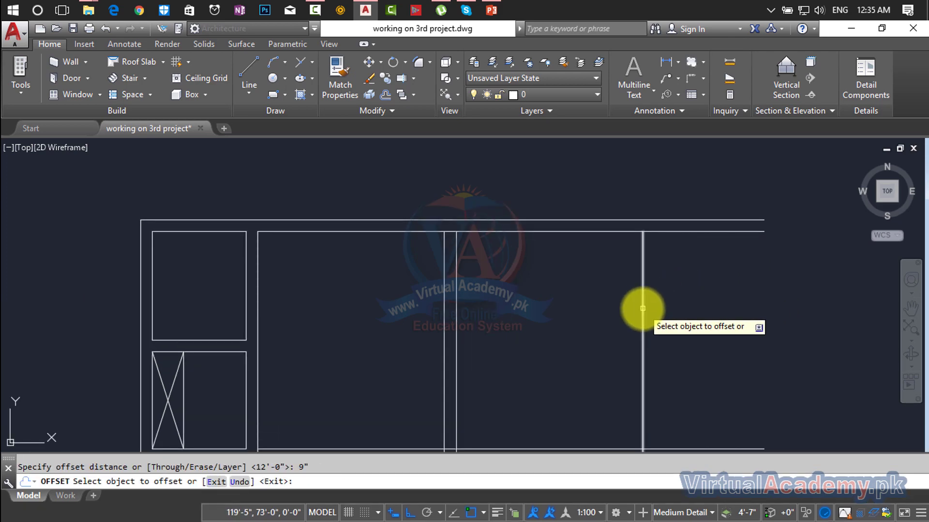
click(639, 310)
click(715, 311)
scroll(714, 310, down, 4)
middle_drag(712, 309, 755, 289)
key(Escape)
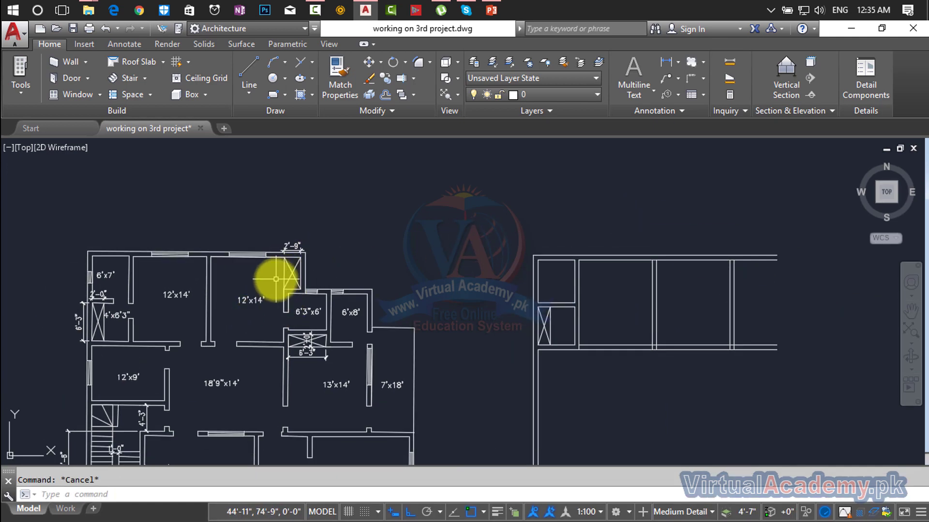
Measure the second 12'x14' room's width in the reference plan, from its left wall to the closet along the top wall.
scroll(224, 290, up, 2)
text(d)
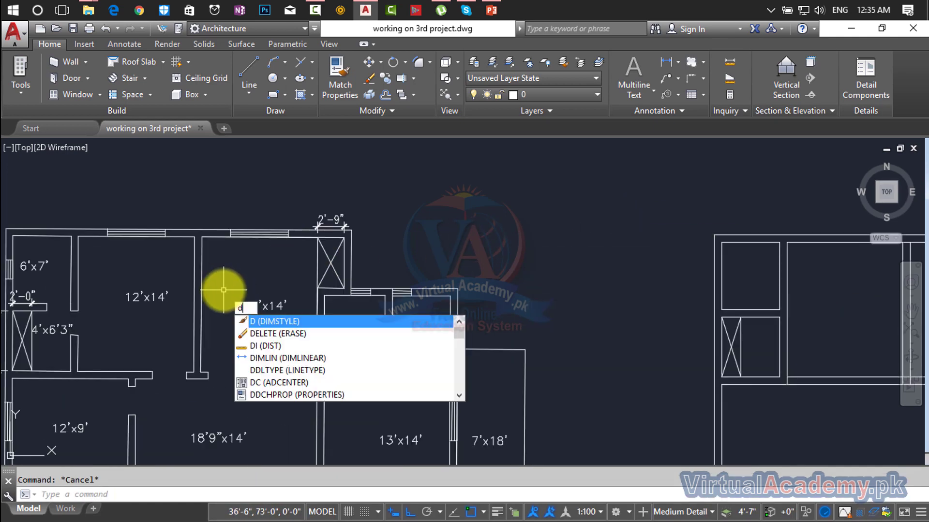
text(i)
key(Return)
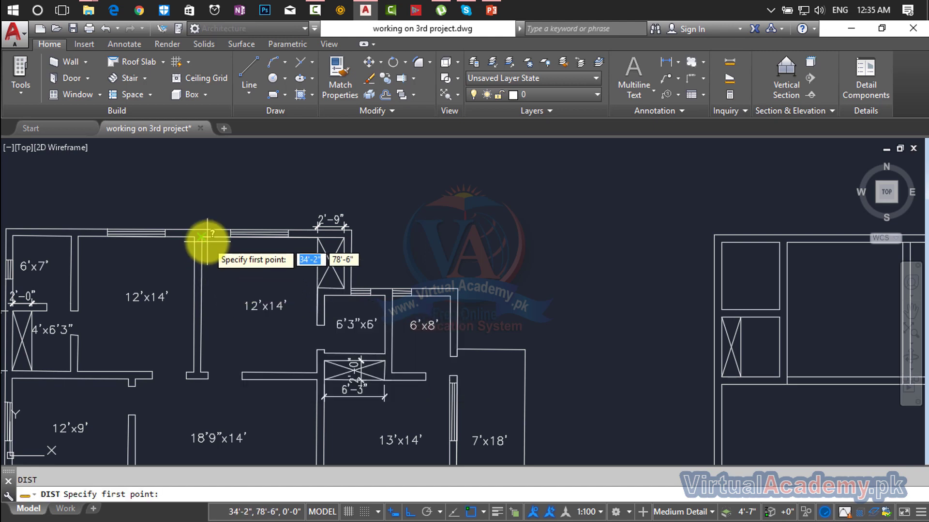
click(202, 236)
scroll(312, 247, up, 3)
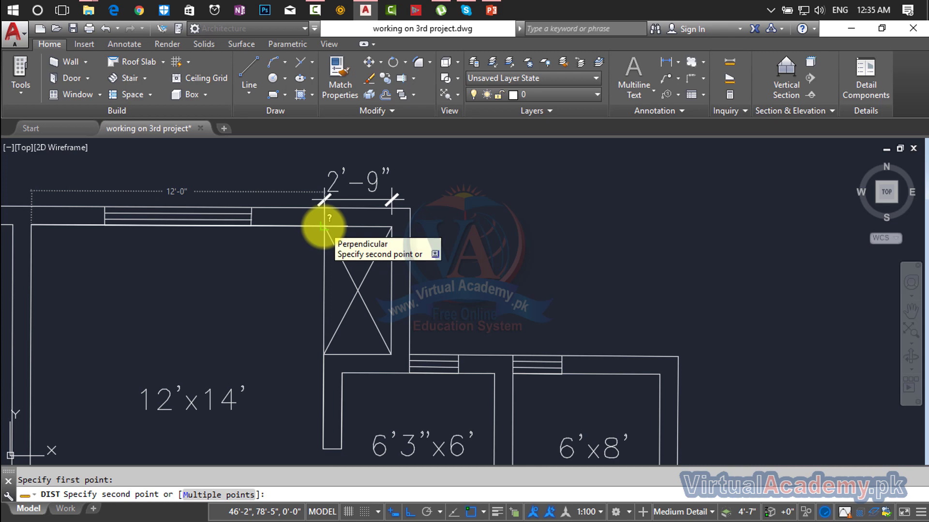
key(Escape)
Measure the width of the crossed closet beside the second 12'x14' room in the reference plan.
text(d)
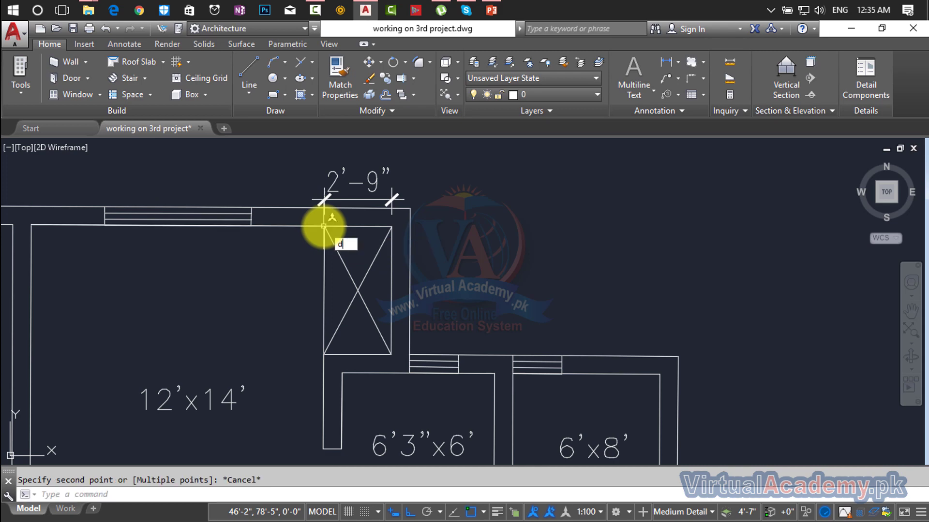
text(i)
key(Return)
click(323, 226)
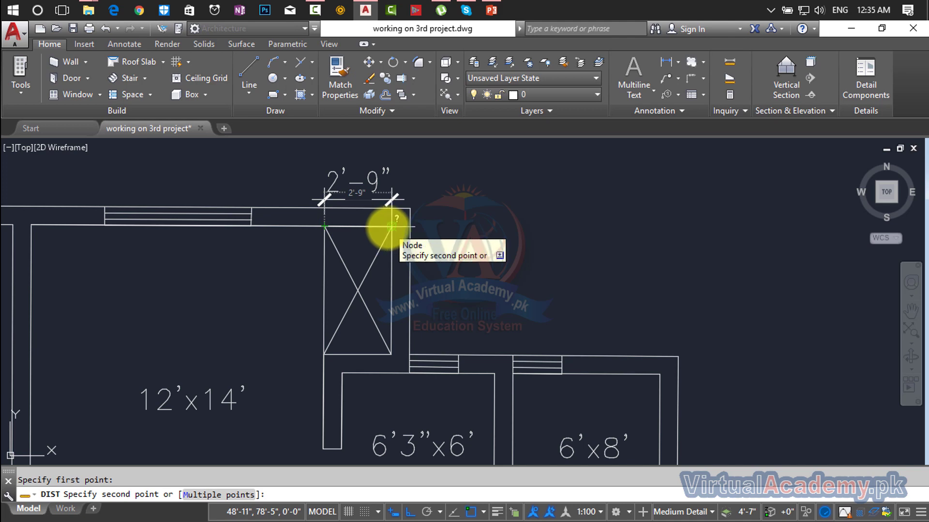
key(Escape)
scroll(421, 233, down, 6)
middle_drag(519, 268, 292, 265)
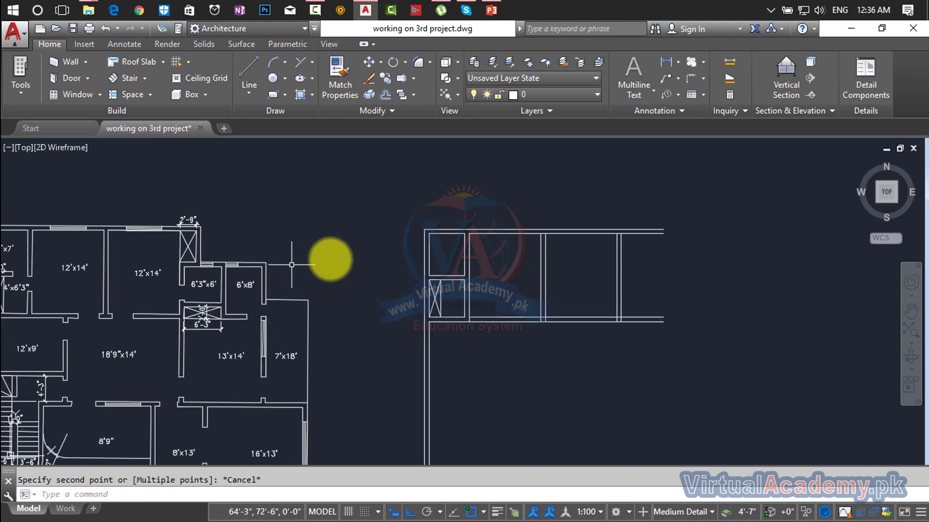
Offset the right-hand line of the second 12'x14' room's wall 2'9" to the right to set the closet width.
key(Escape)
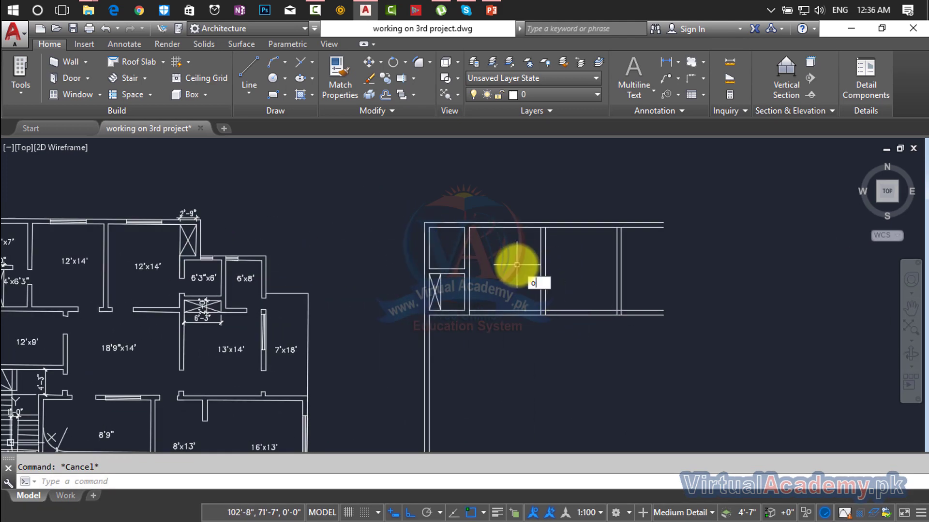
key(Return)
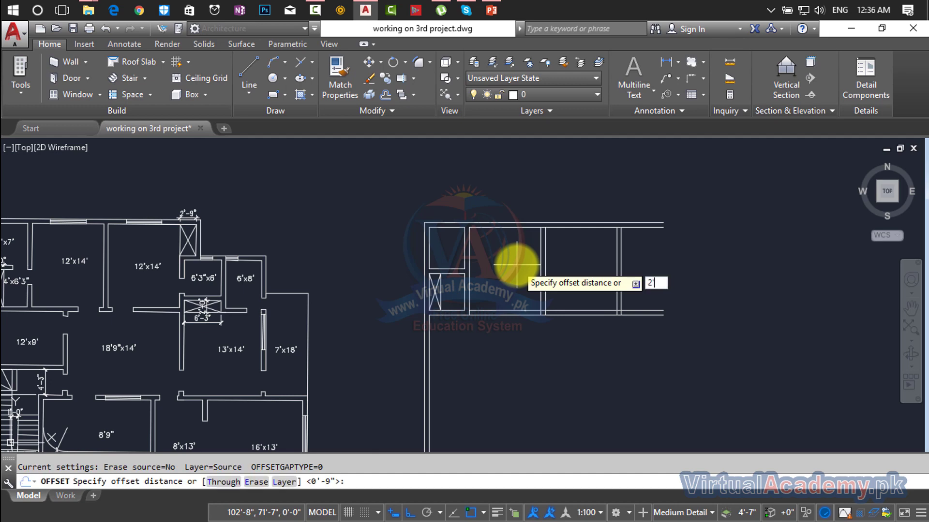
key(Return)
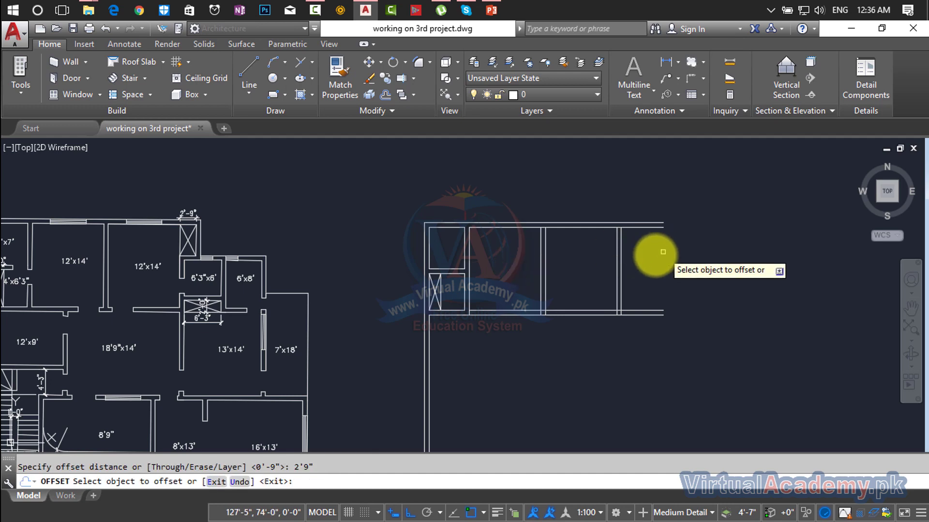
click(621, 260)
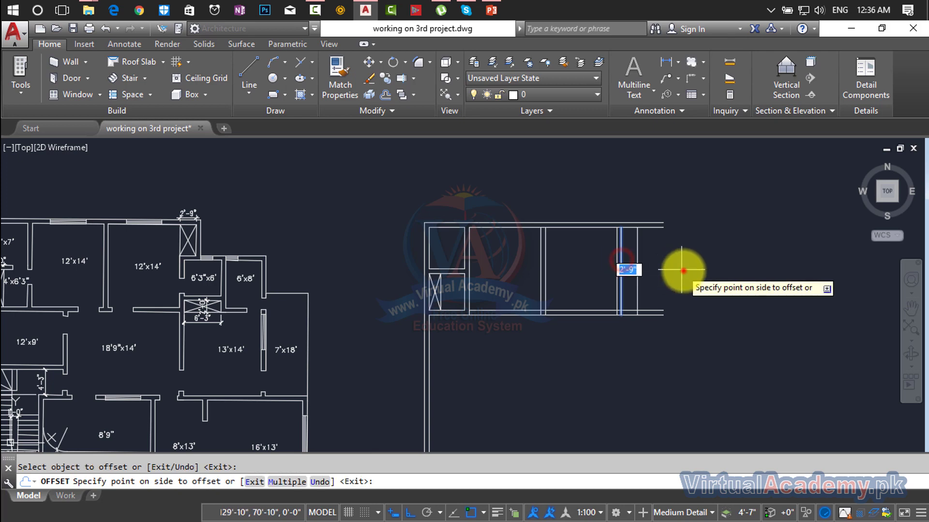
click(684, 270)
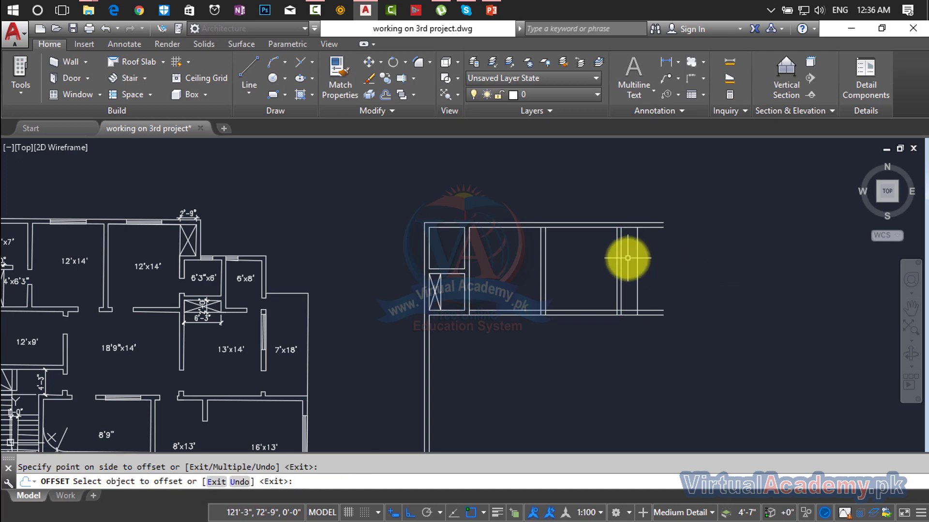
key(Escape)
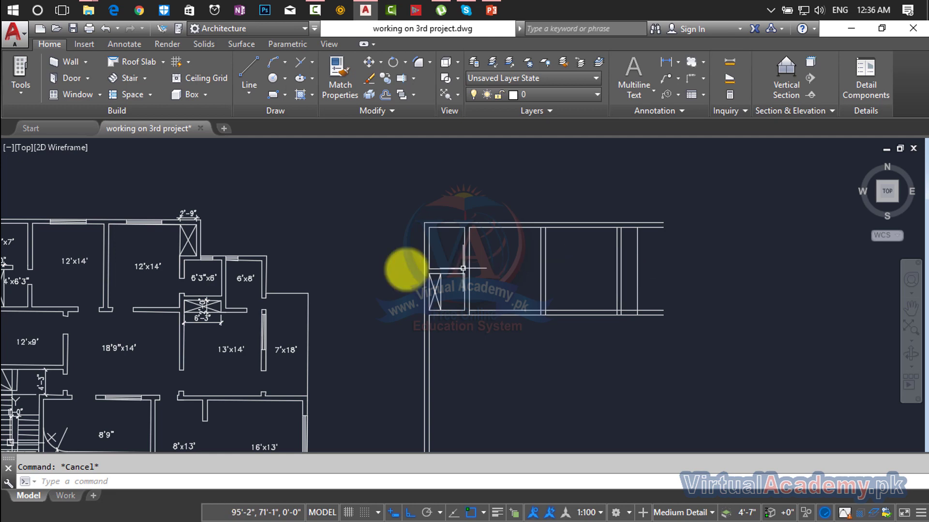
Measure the length of the same closet's right side in the reference plan.
scroll(196, 237, up, 5)
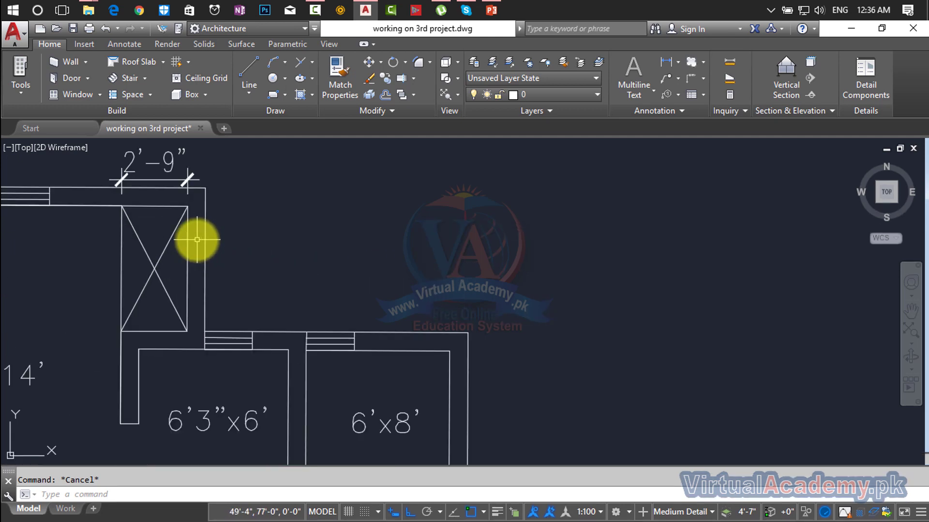
text(DI)
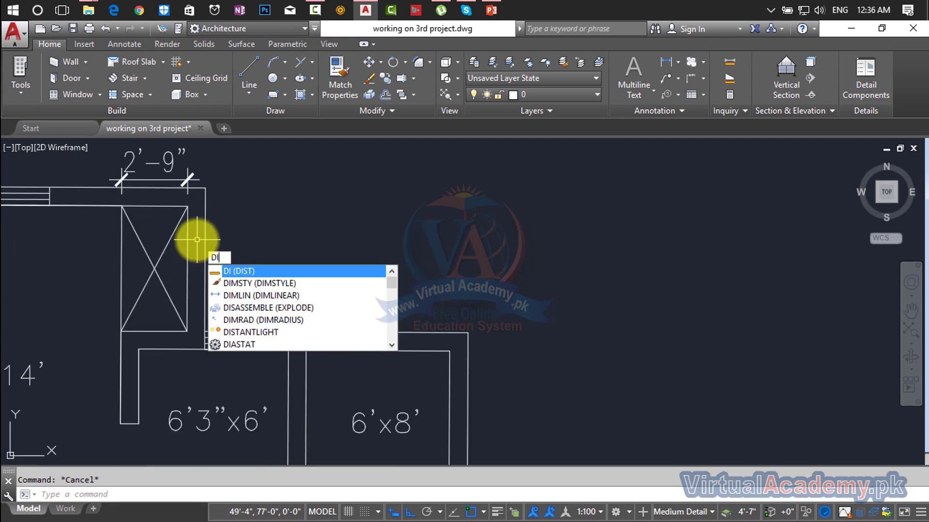
key(Return)
click(187, 206)
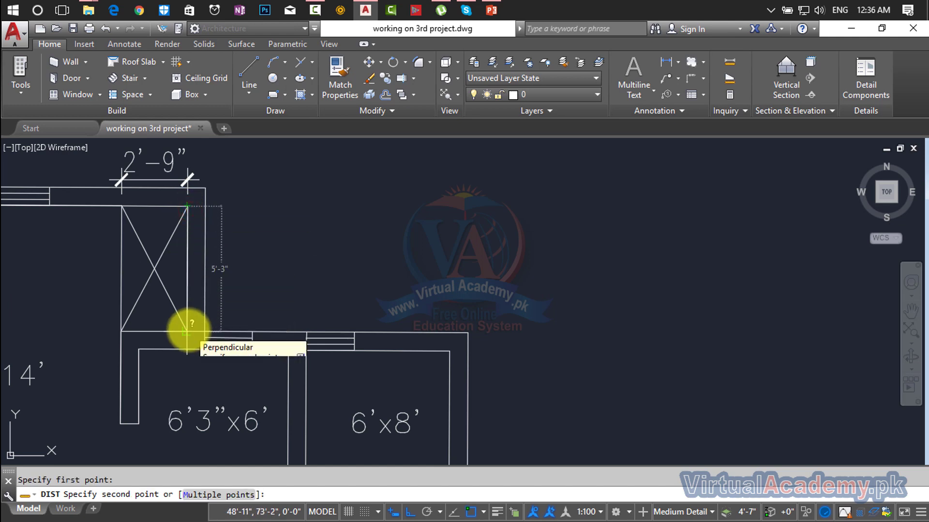
key(Escape)
scroll(483, 263, down, 6)
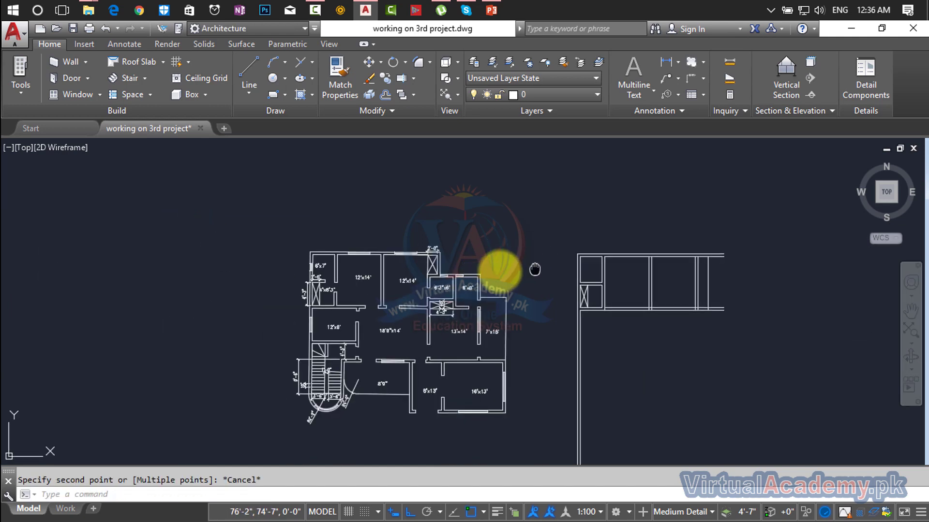
Offset the inner top wall line downward by 5'3" to set the closet's length in the new plan.
scroll(587, 263, up, 8)
key(Escape)
text(o)
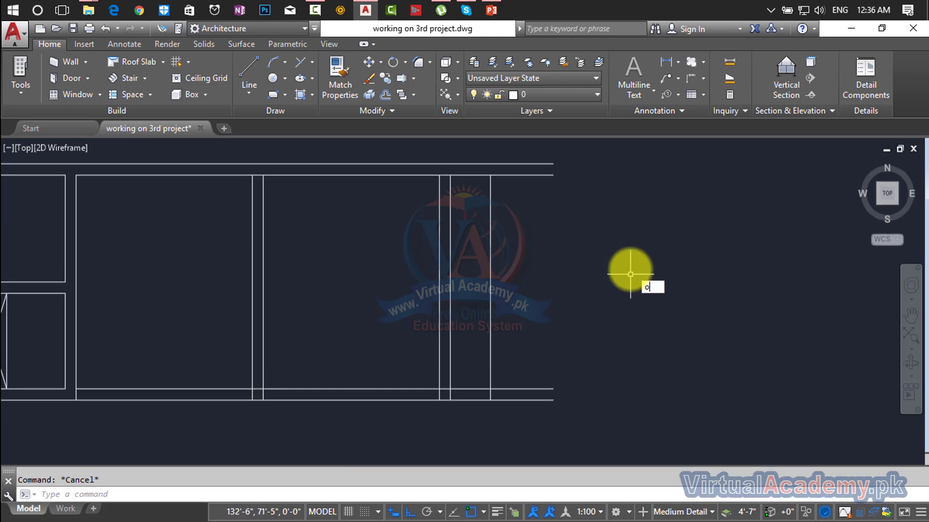
key(Return)
text(5'3)
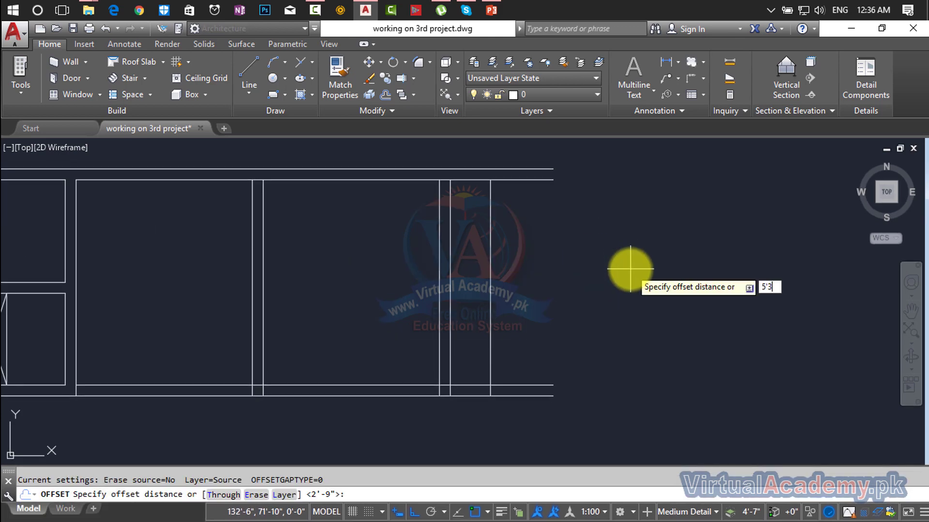
text(")
key(Return)
click(522, 183)
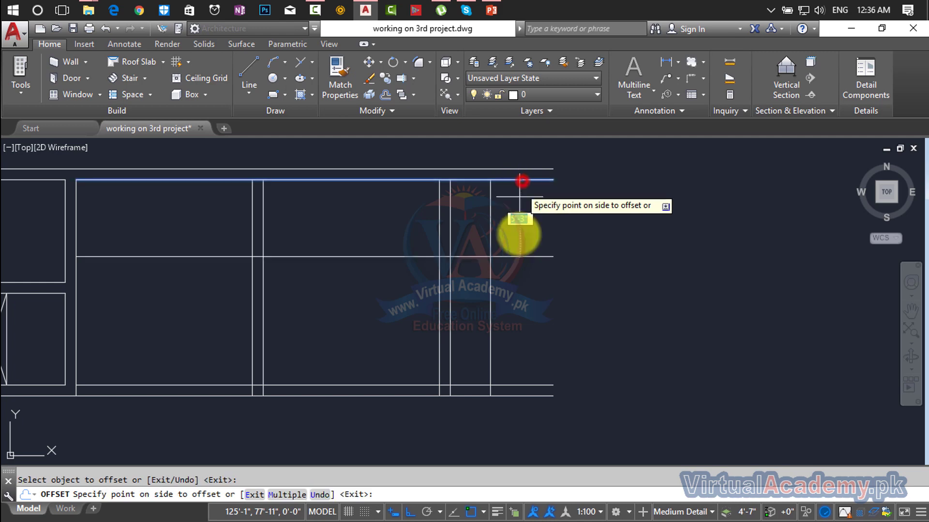
click(522, 280)
scroll(537, 276, down, 5)
key(Escape)
Recheck the distance down the closet's right side from its upper corner in the reference plan.
scroll(282, 271, up, 6)
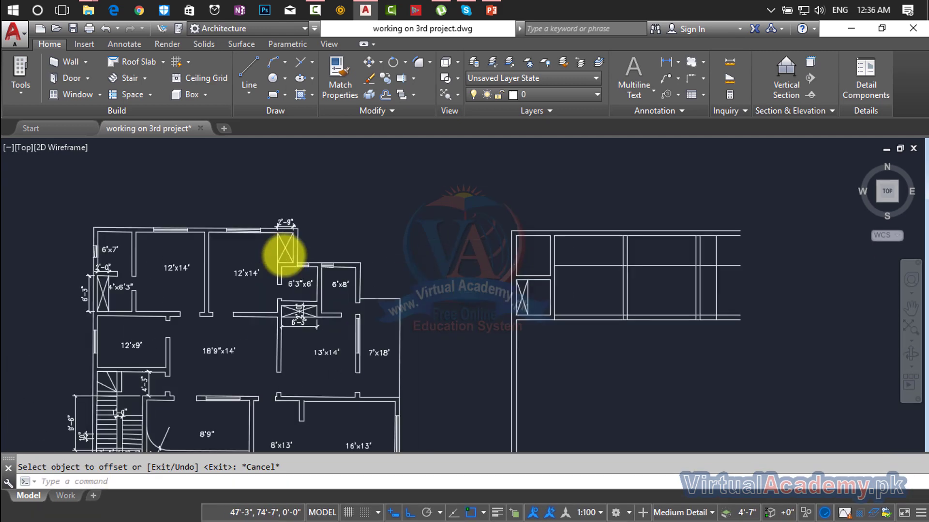
text(di)
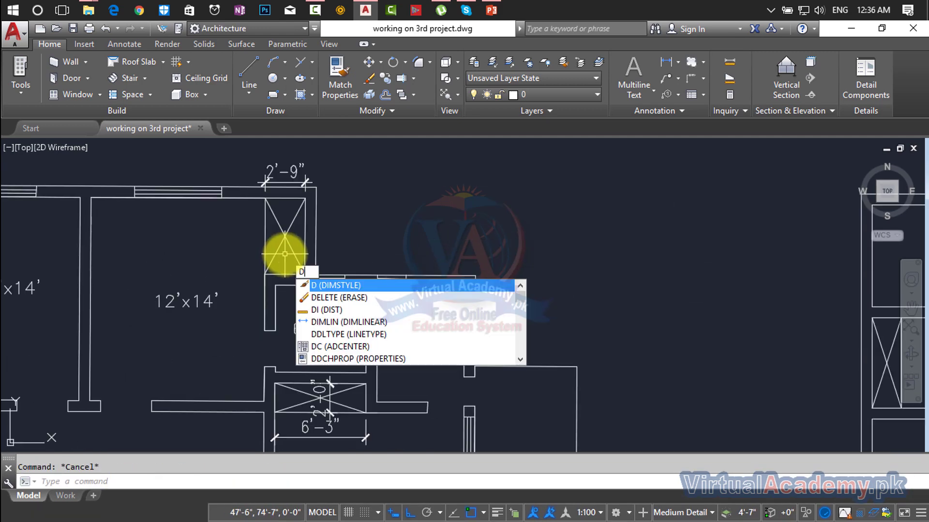
key(Return)
click(305, 199)
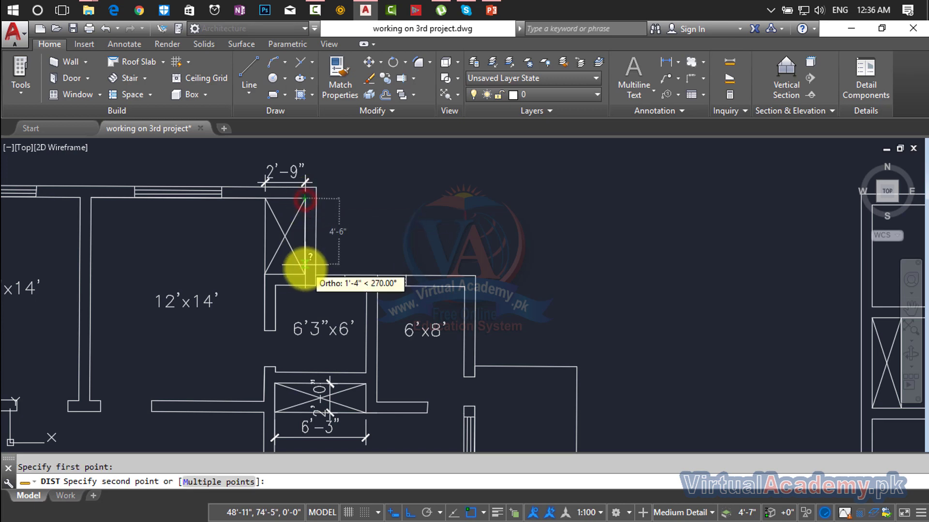
key(Escape)
scroll(441, 202, down, 5)
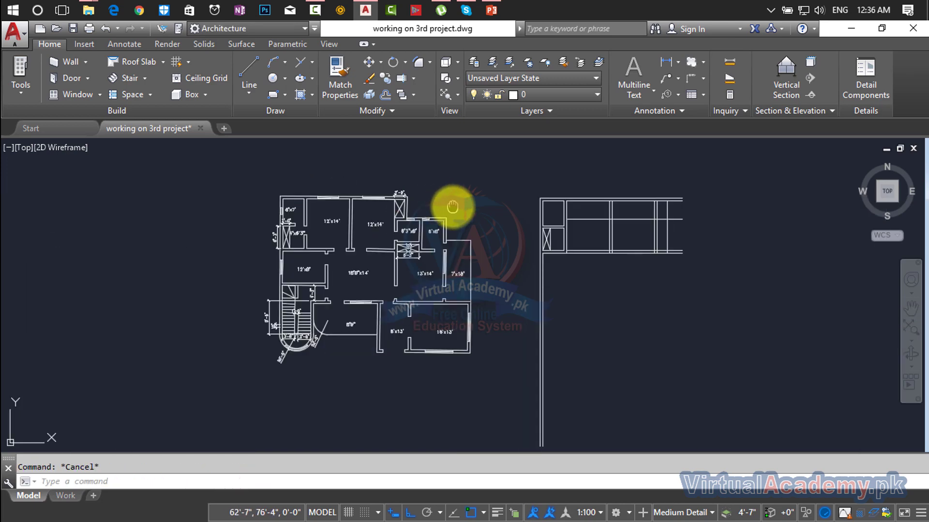
scroll(613, 237, up, 2)
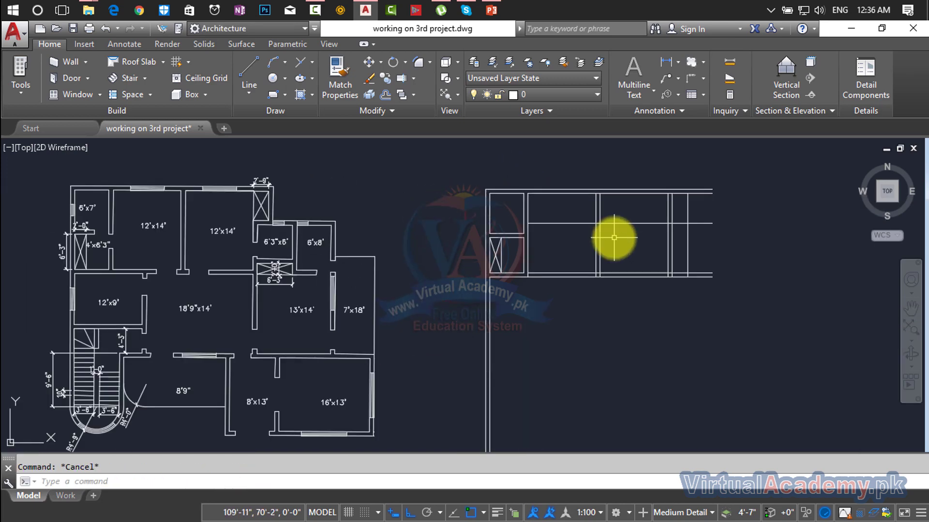
Offset the closet's lower horizontal line downward by 9" to form the wall beneath it.
scroll(622, 220, up, 2)
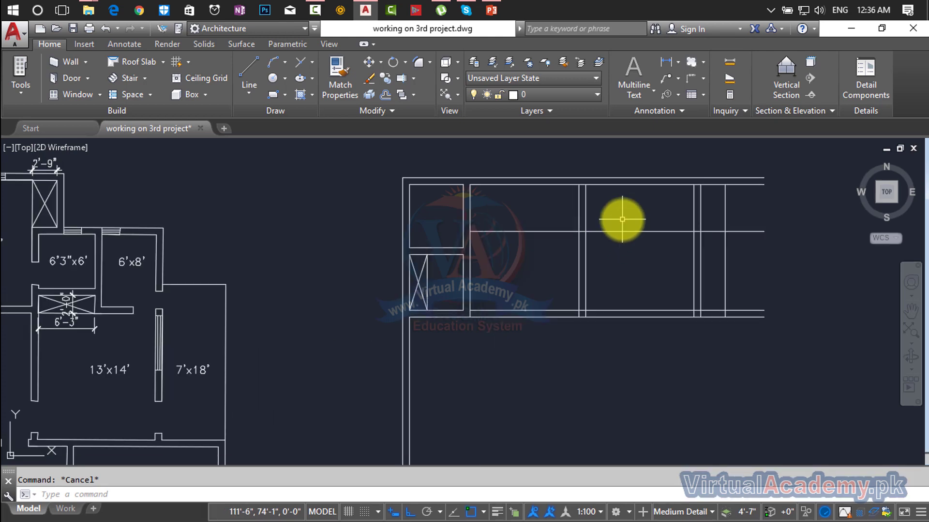
key(Return)
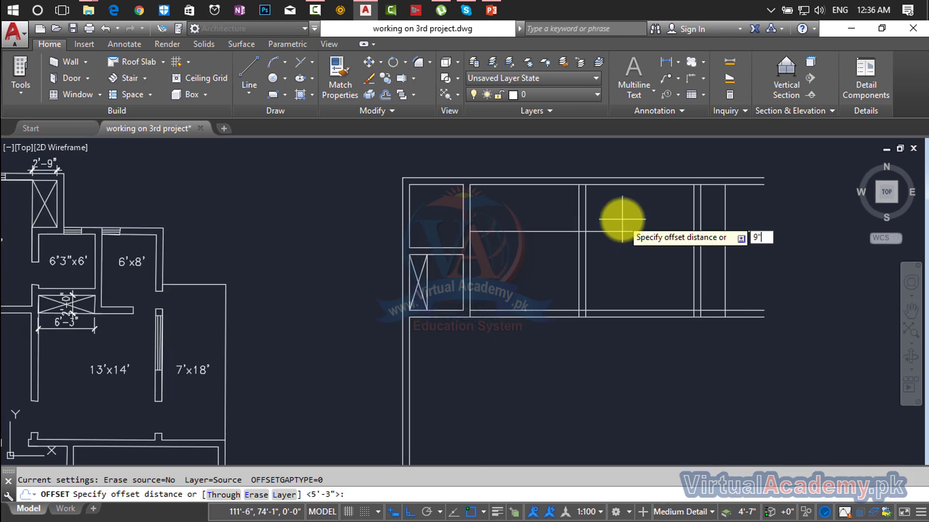
text(9")
key(Return)
click(660, 231)
click(667, 285)
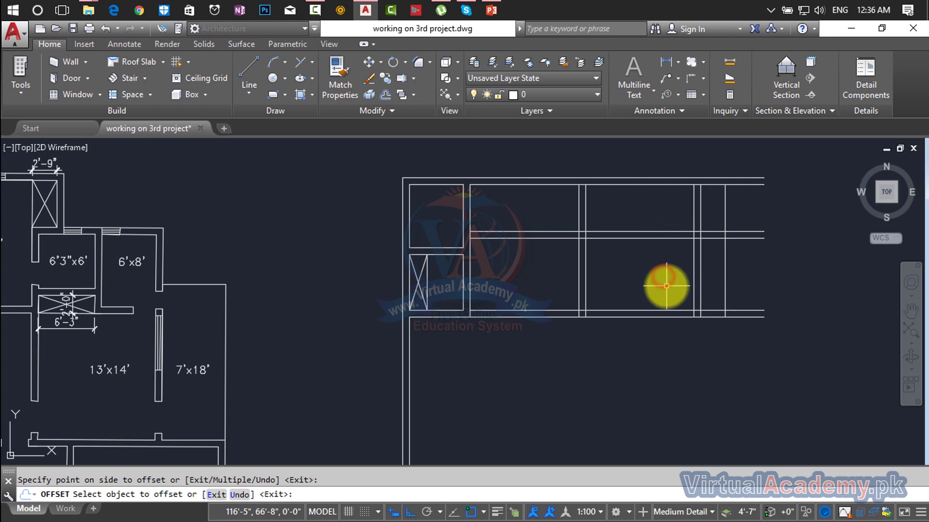
key(Escape)
text(tr)
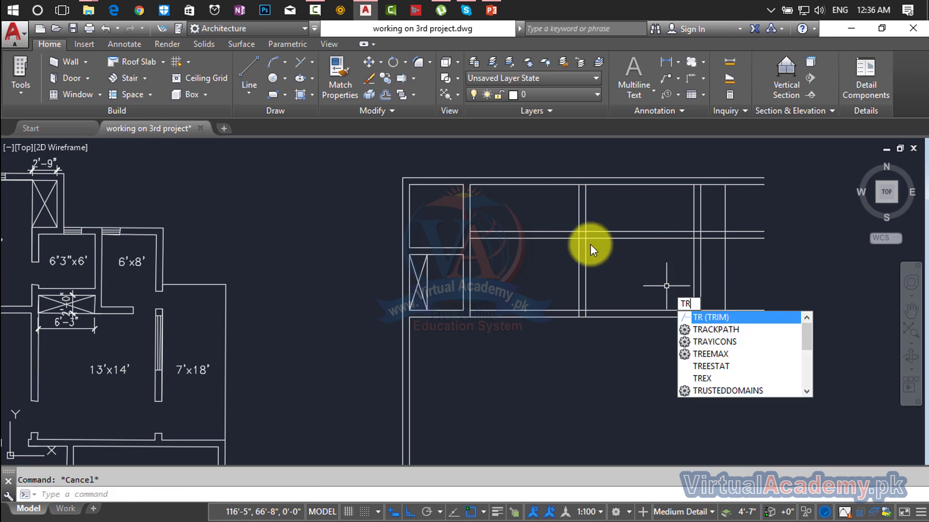
key(Return)
click(545, 216)
click(525, 274)
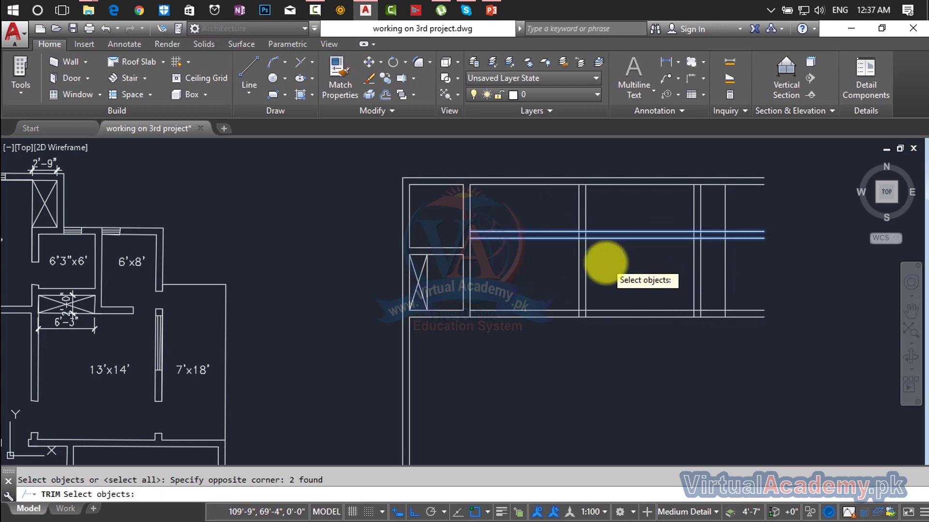
key(Escape)
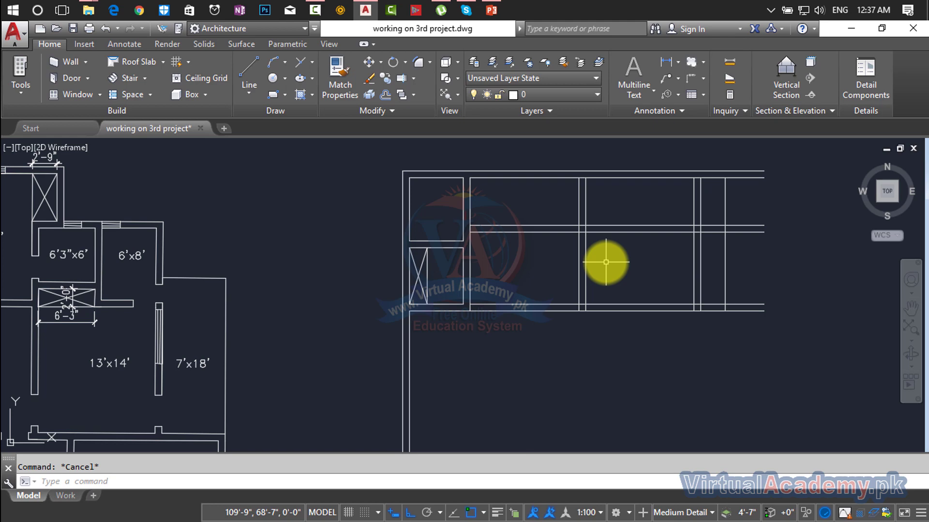
Trim the right line of the double wall beside the upper-right closet, removing its portion above the closet's lower wall.
scroll(606, 262, down, 2)
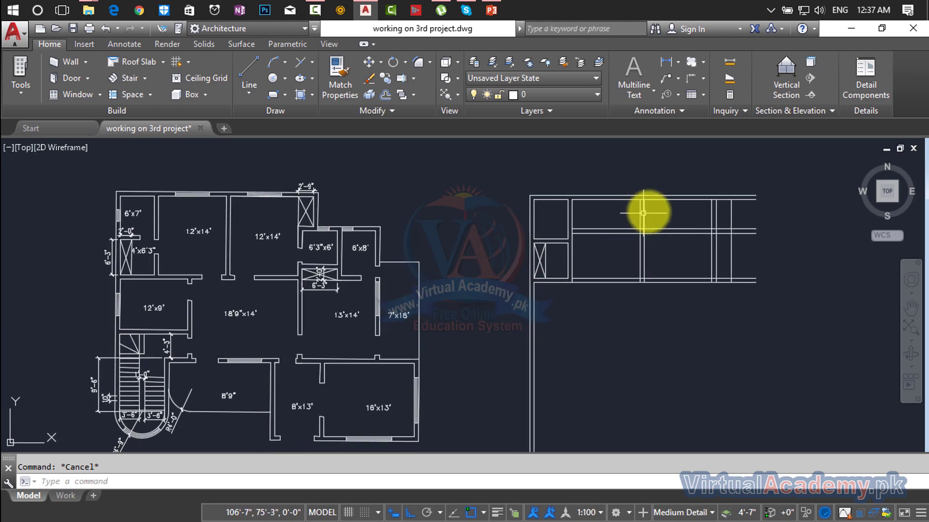
scroll(664, 209, up, 2)
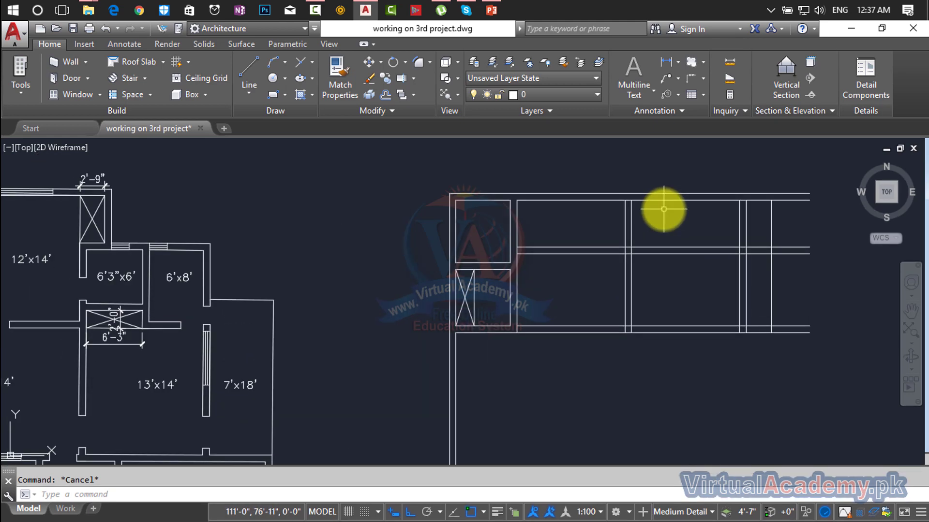
key(Return)
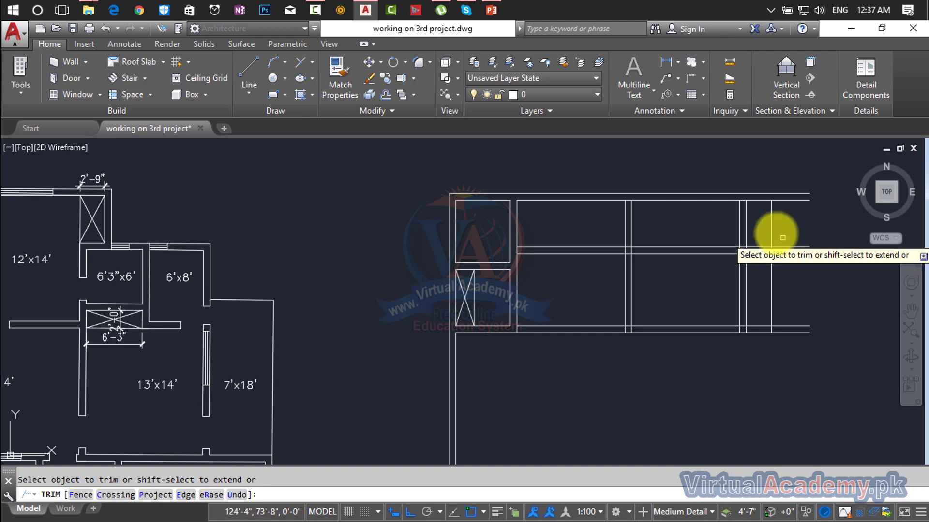
click(746, 233)
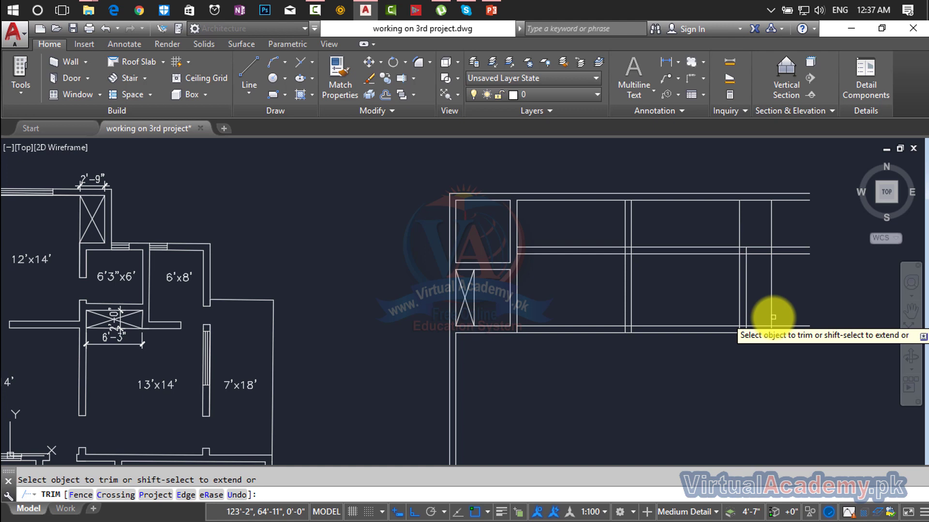
key(Escape)
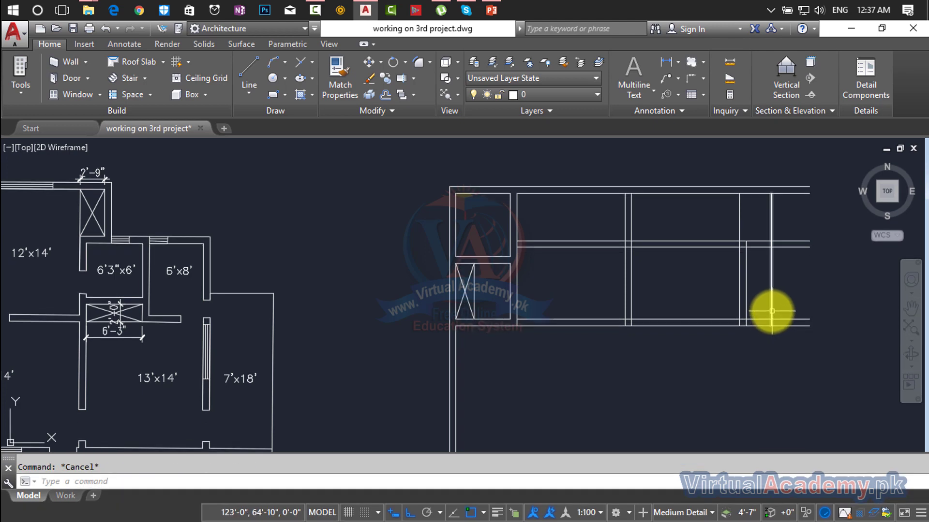
Offset the closet's outermost vertical line 9" inward toward the bedroom to form the second line of its right wall.
text(o)
key(Return)
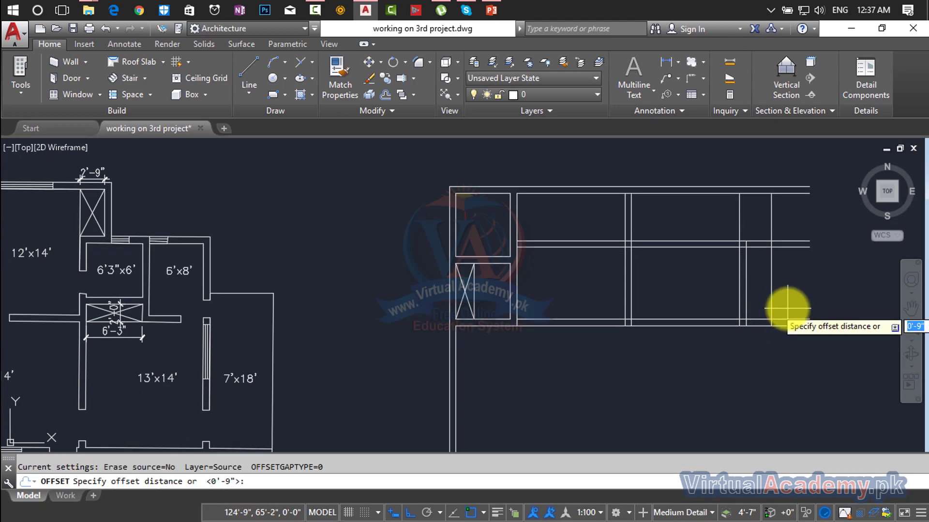
key(Return)
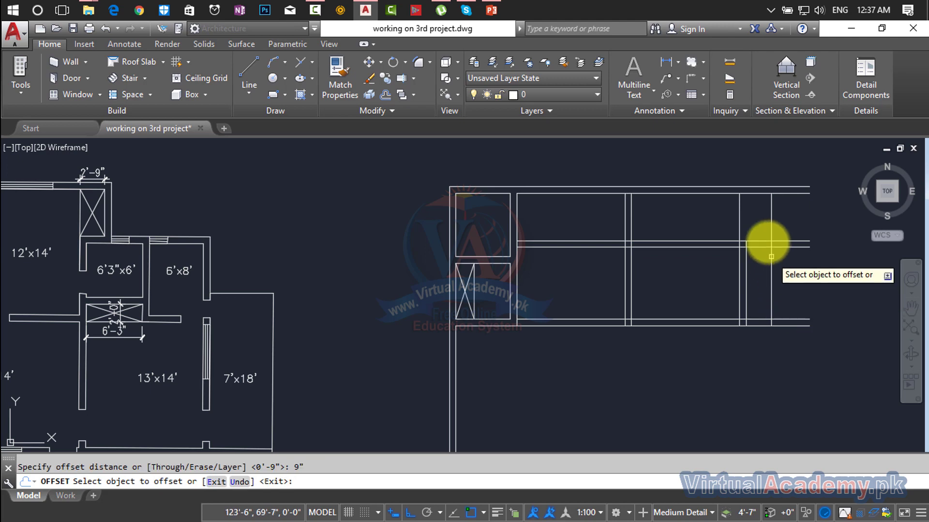
click(770, 237)
click(750, 235)
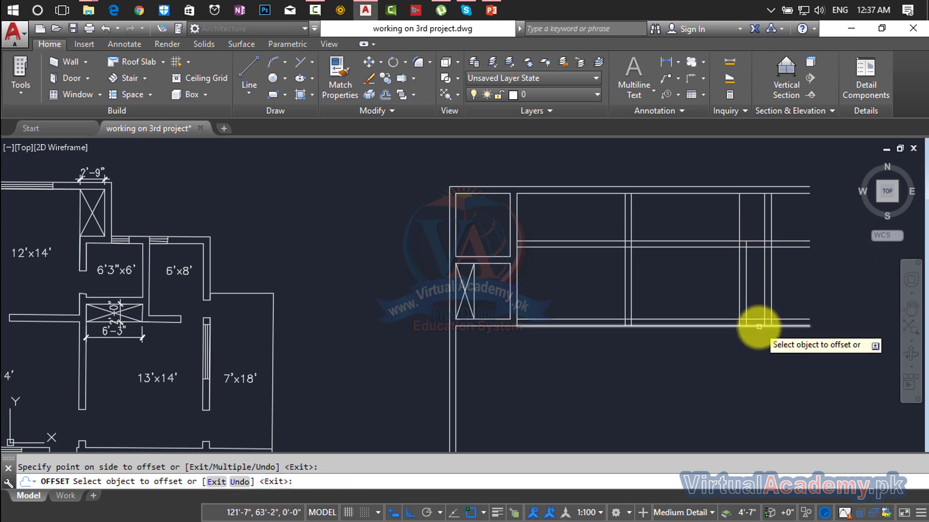
key(Escape)
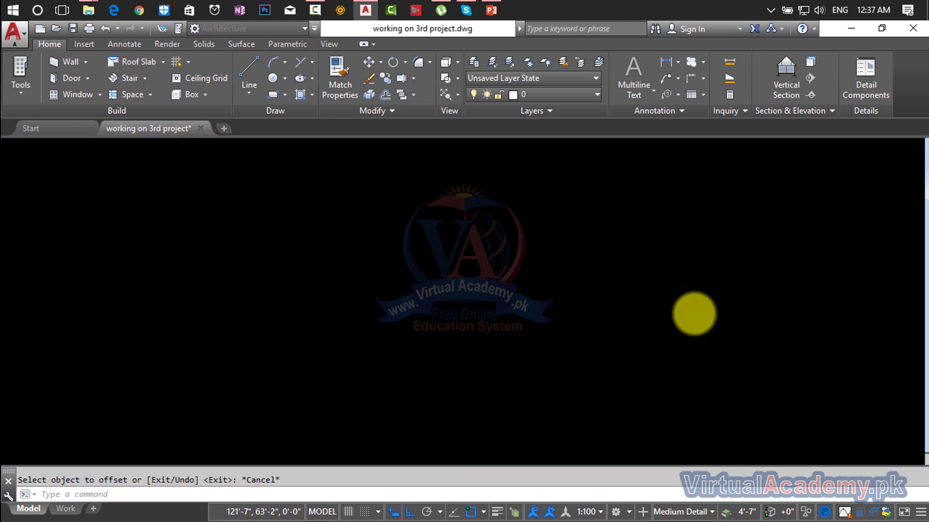
Compare the closet with the reference plan and try to measure its width along the inner top wall line.
scroll(87, 197, up, 2)
middle_drag(87, 197, 164, 241)
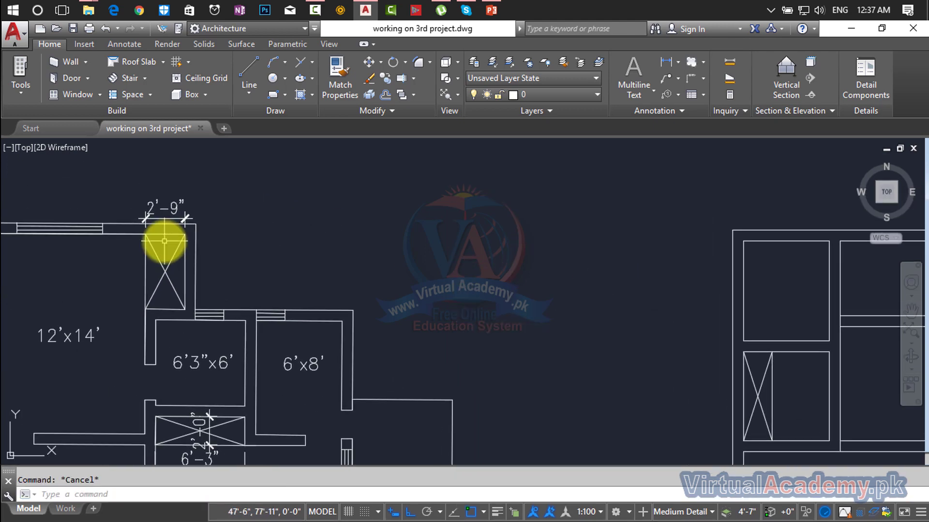
scroll(466, 250, down, 4)
scroll(460, 252, up, 2)
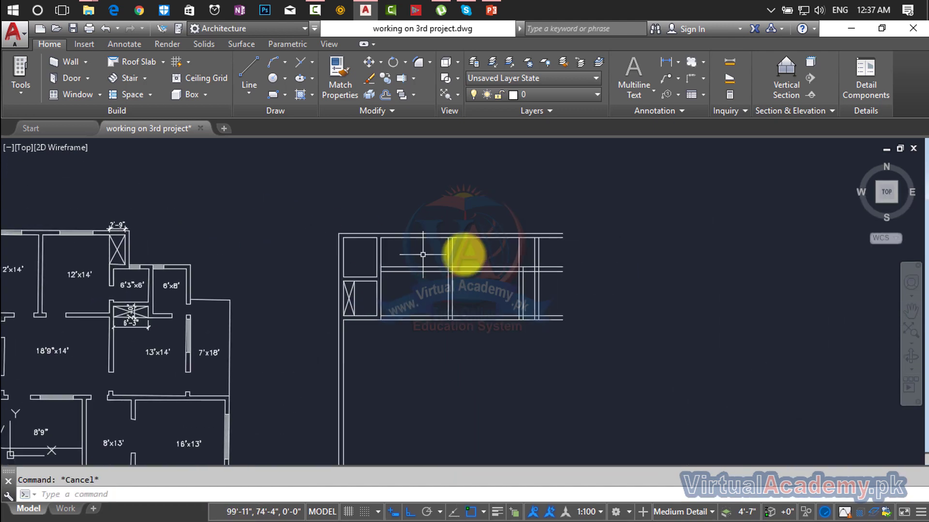
scroll(529, 245, up, 5)
text(di)
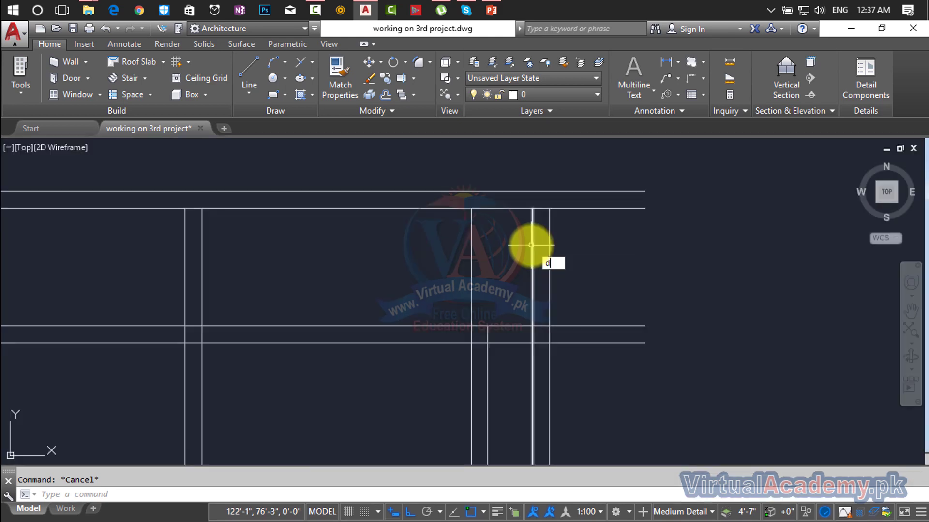
key(Return)
click(472, 208)
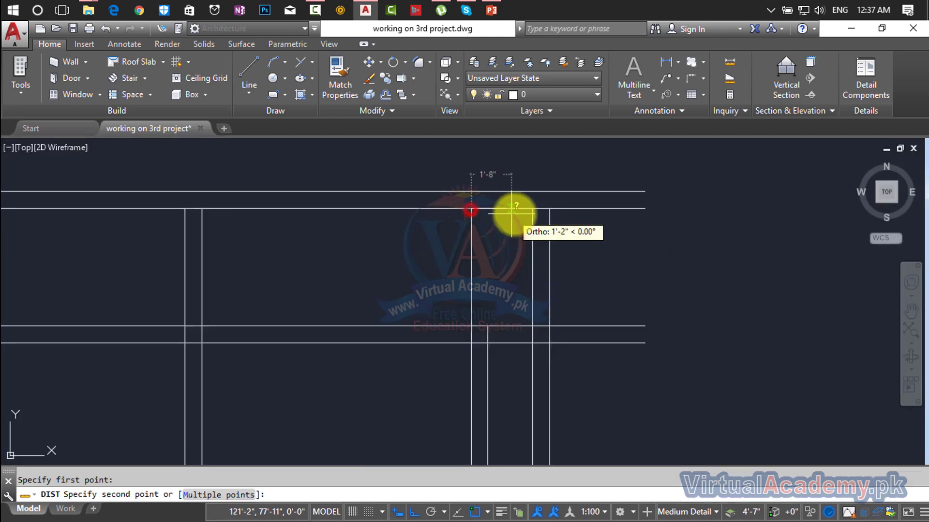
key(Escape)
scroll(537, 232, down, 5)
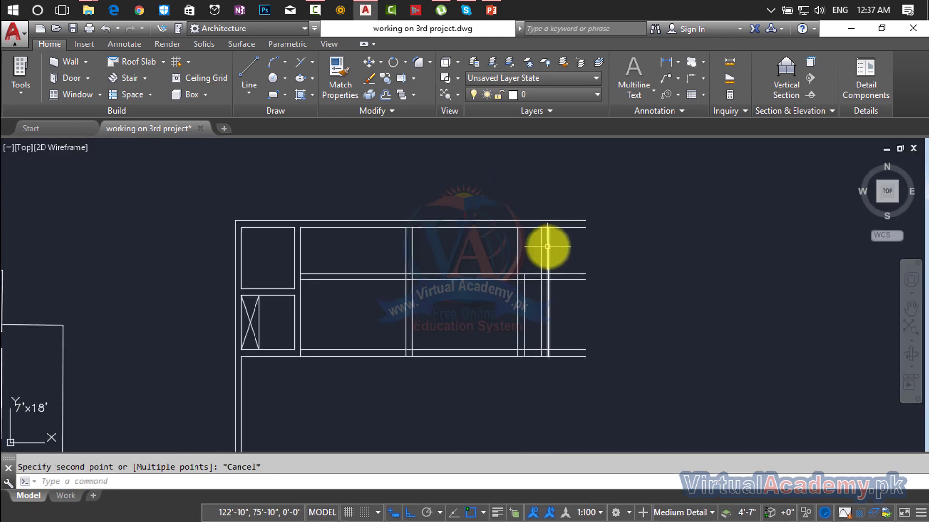
scroll(664, 233, up, 5)
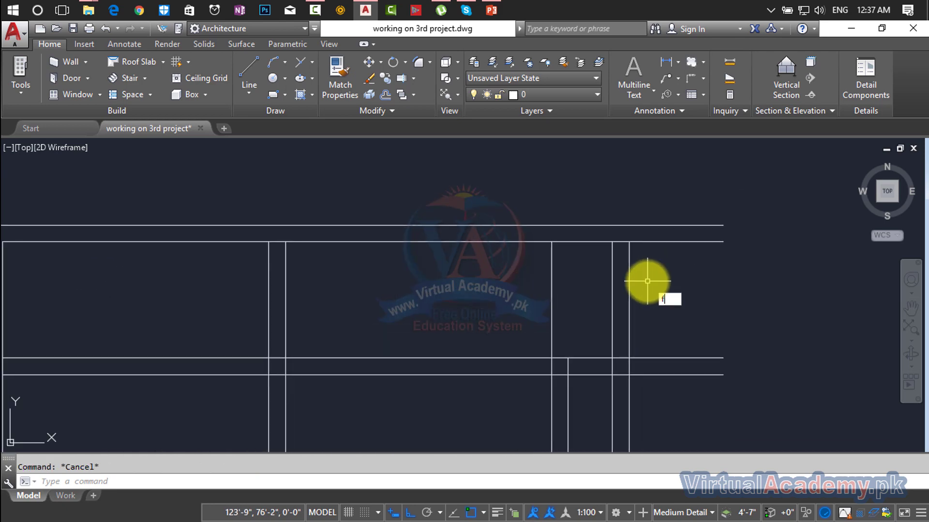
key(Return)
click(622, 226)
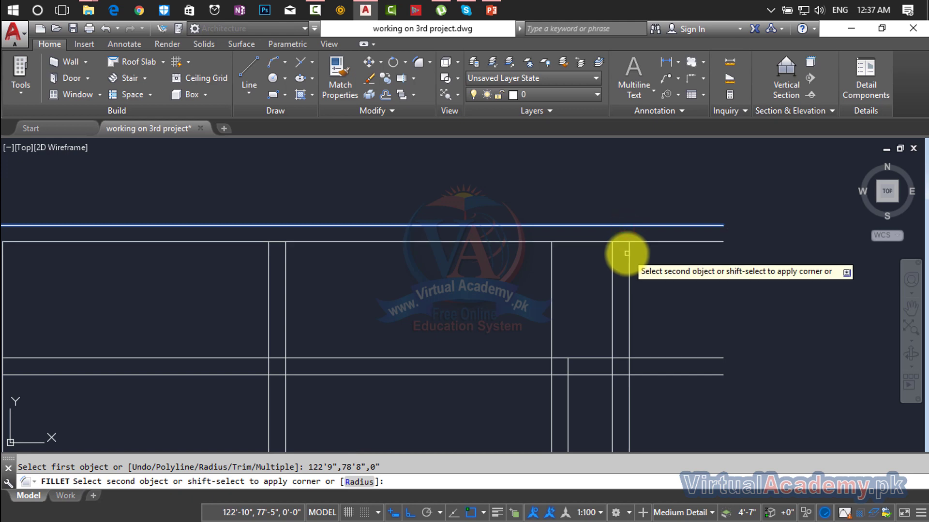
key(Escape)
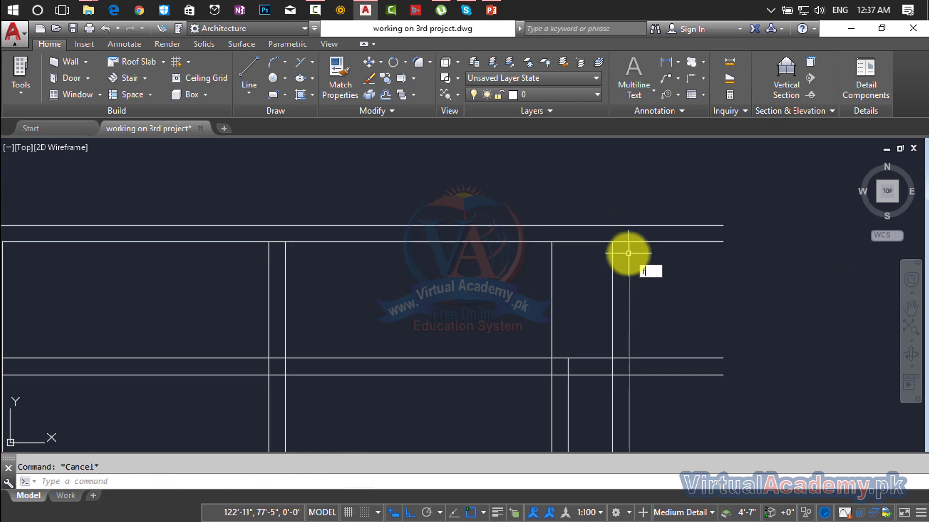
Fillet the closet's outermost vertical line with the outer top wall line to close the building's upper-right corner.
click(628, 253)
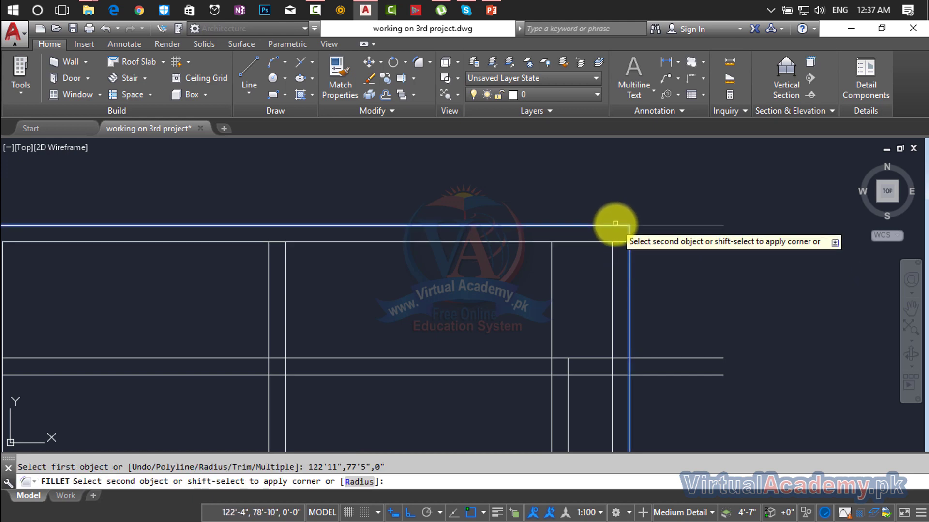
click(615, 226)
scroll(654, 267, down, 2)
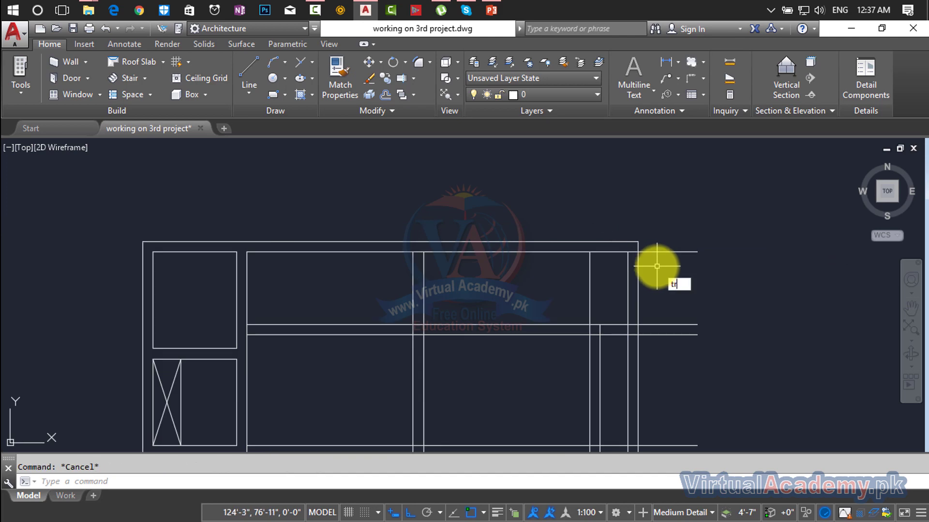
Trim off all horizontal wall lines that extend beyond the outer right wall line of the new plan.
key(Return)
key(Return)
click(666, 217)
click(667, 294)
click(694, 218)
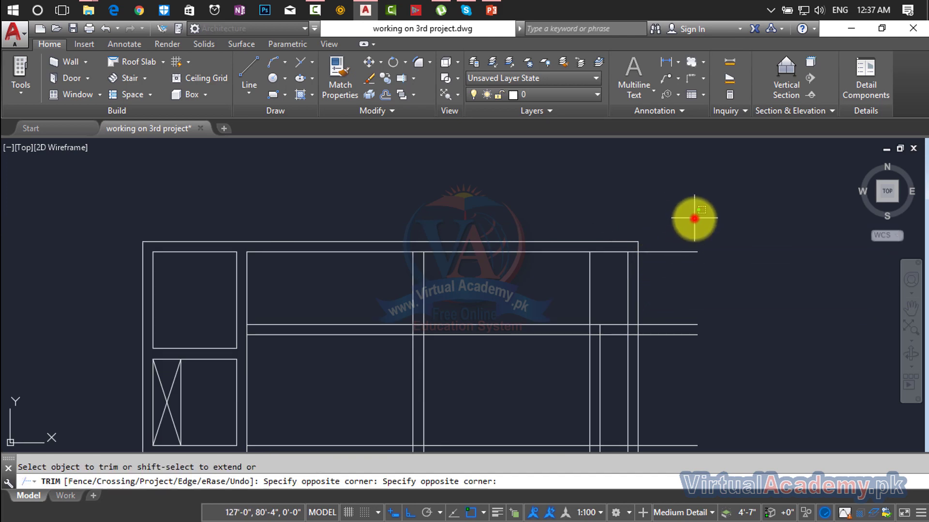
scroll(660, 369, down, 4)
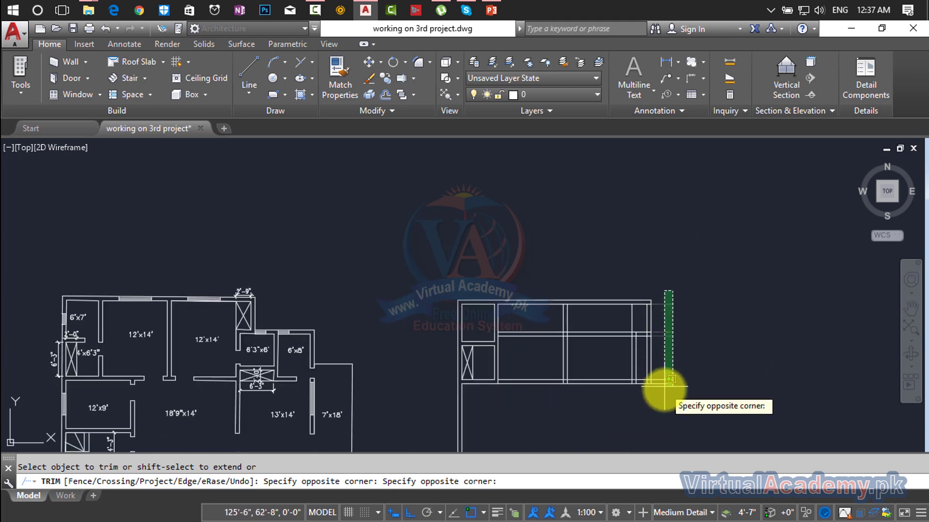
click(670, 382)
scroll(660, 337, up, 2)
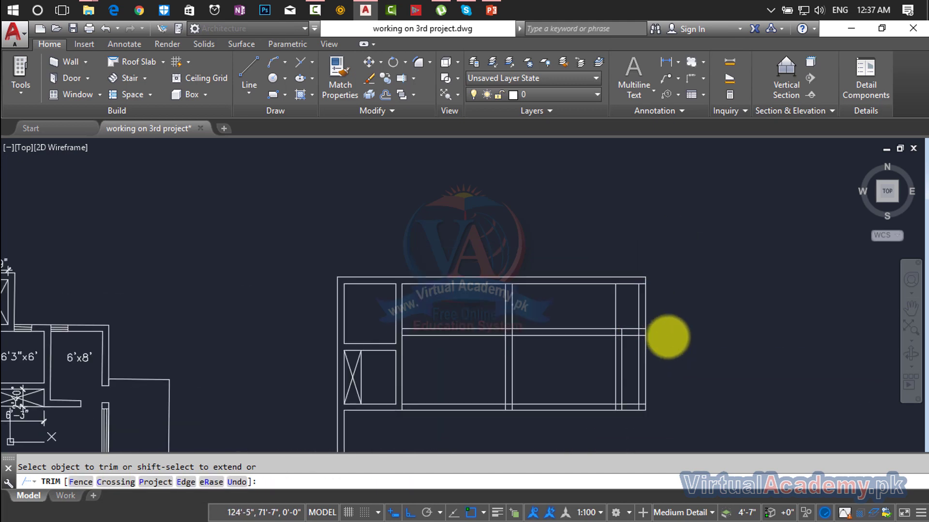
Trim the inner top wall line's short end within the right wall thickness at the upper-right corner.
scroll(761, 305, down, 1)
scroll(730, 269, up, 4)
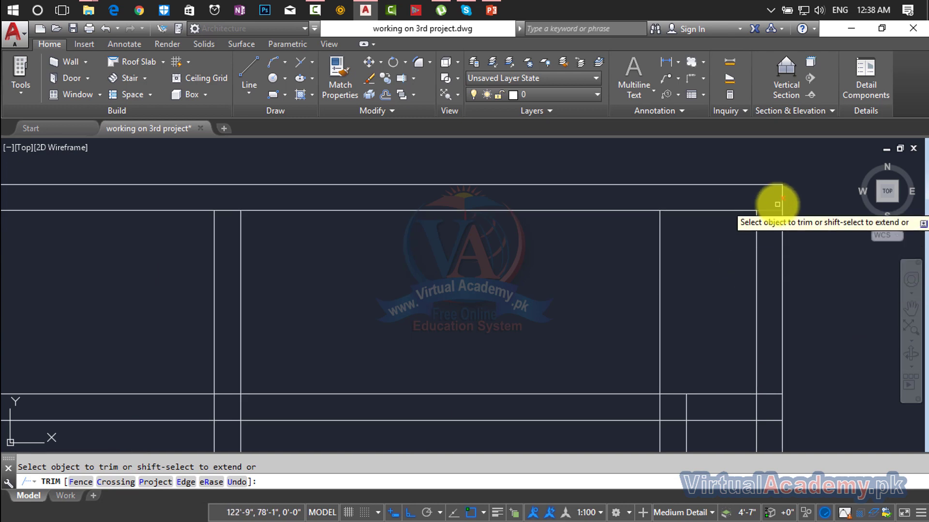
click(777, 201)
click(769, 251)
scroll(741, 340, down, 6)
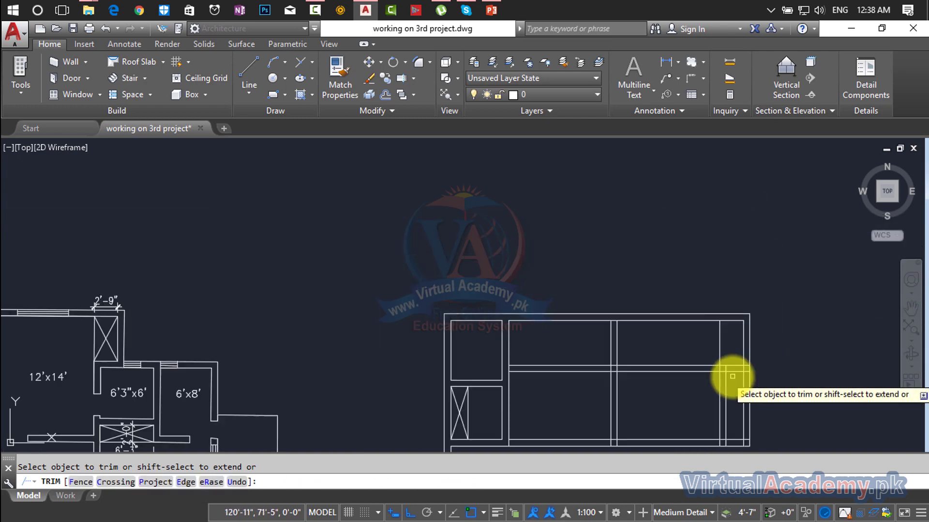
Trim the closet's lower wall lines out of both large bedrooms and erase their leftover pieces inside the partition between them.
scroll(733, 376, down, 4)
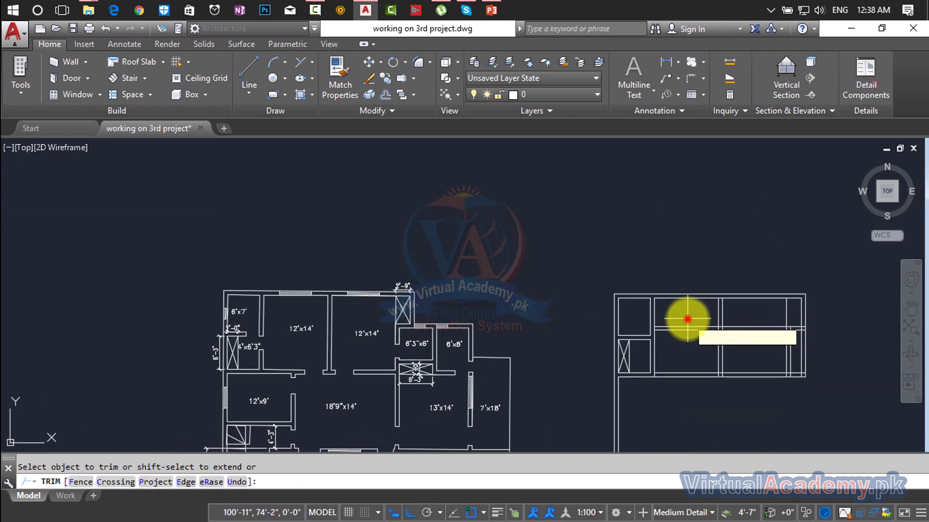
click(688, 319)
click(684, 357)
click(761, 311)
click(741, 356)
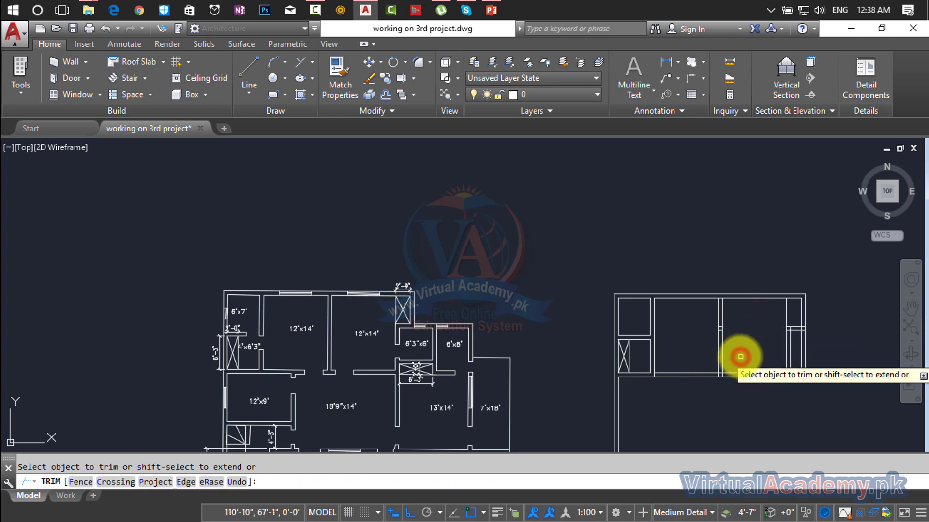
key(Escape)
click(699, 317)
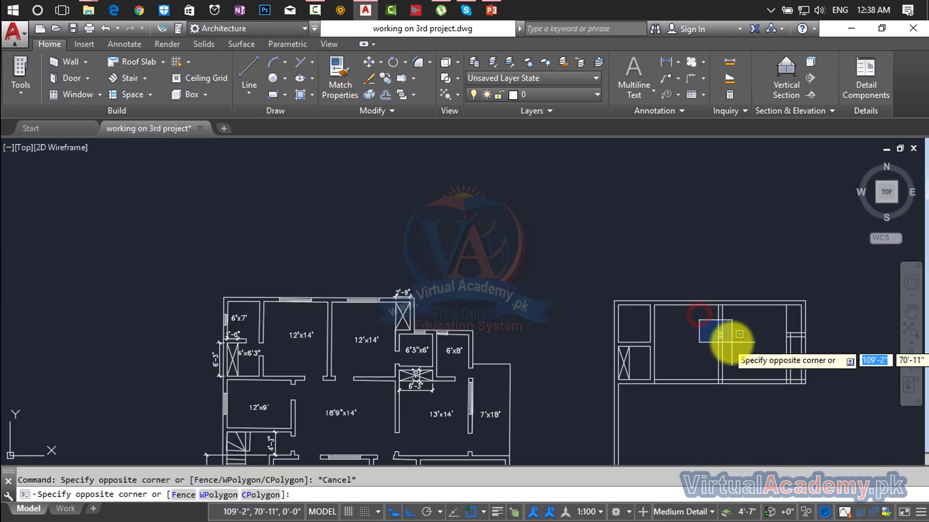
click(732, 342)
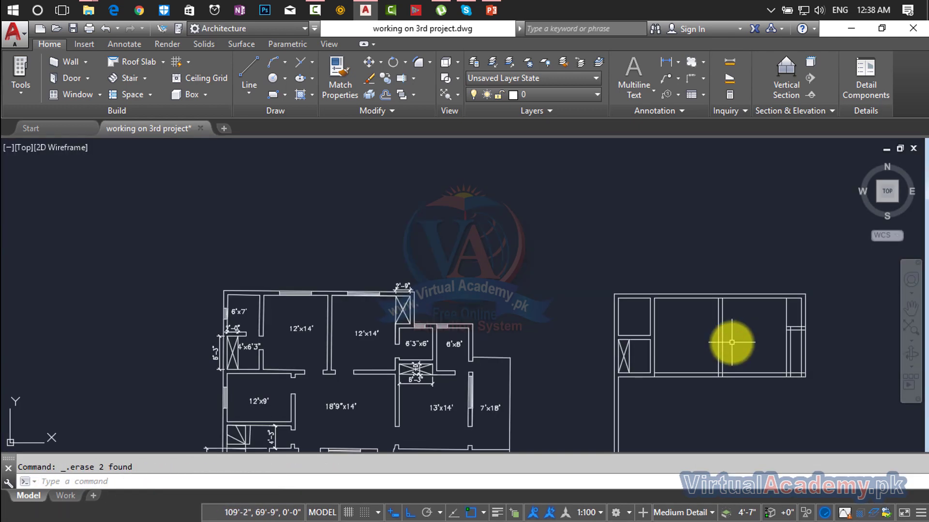
Trim both right wall lines between the closet's lower wall and the bottom wall of the bedroom row.
mouse_move(730, 343)
middle_down()
mouse_move(648, 283)
mouse_move(576, 266)
middle_up()
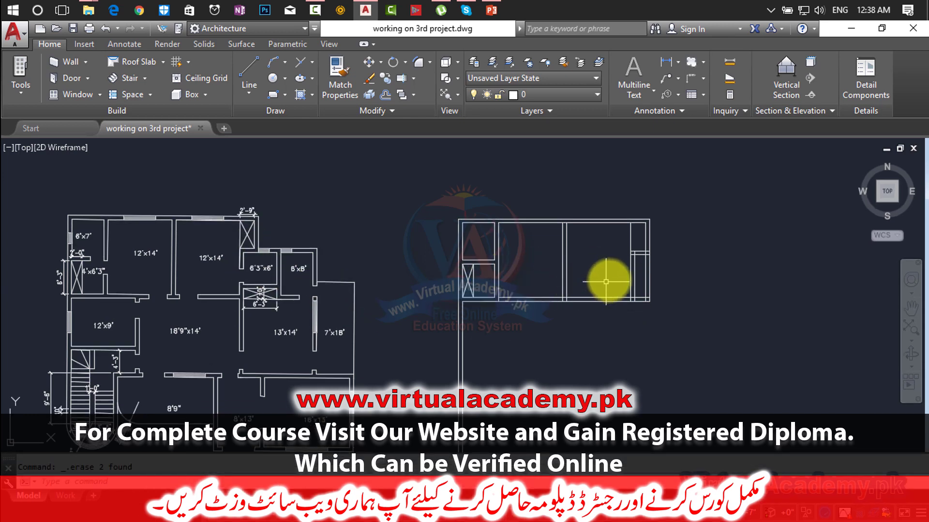
scroll(653, 264, up, 4)
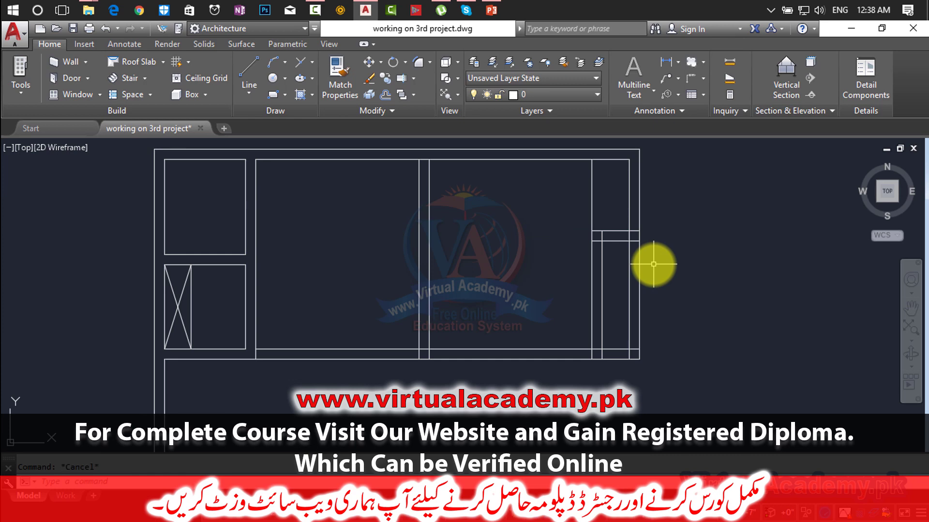
text(T)
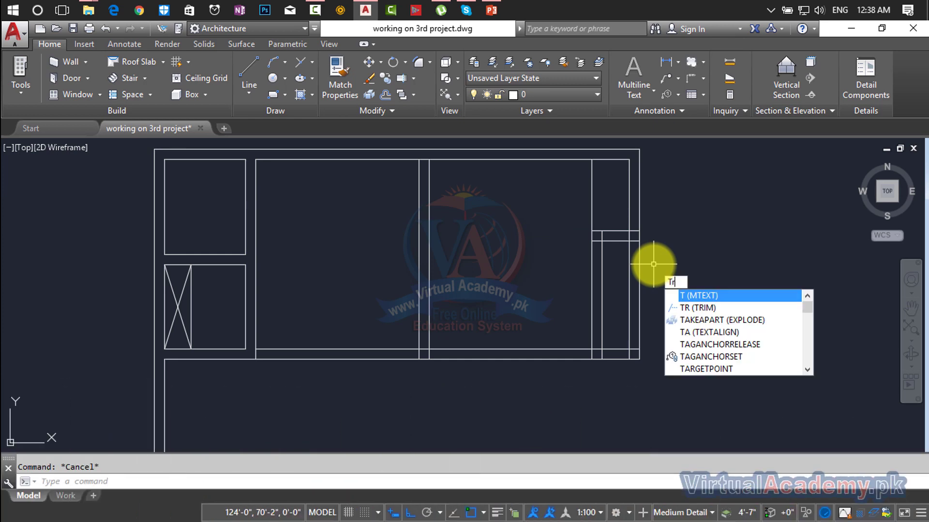
text(r)
key(Return)
key(Return)
click(654, 265)
click(608, 292)
scroll(619, 288, down, 2)
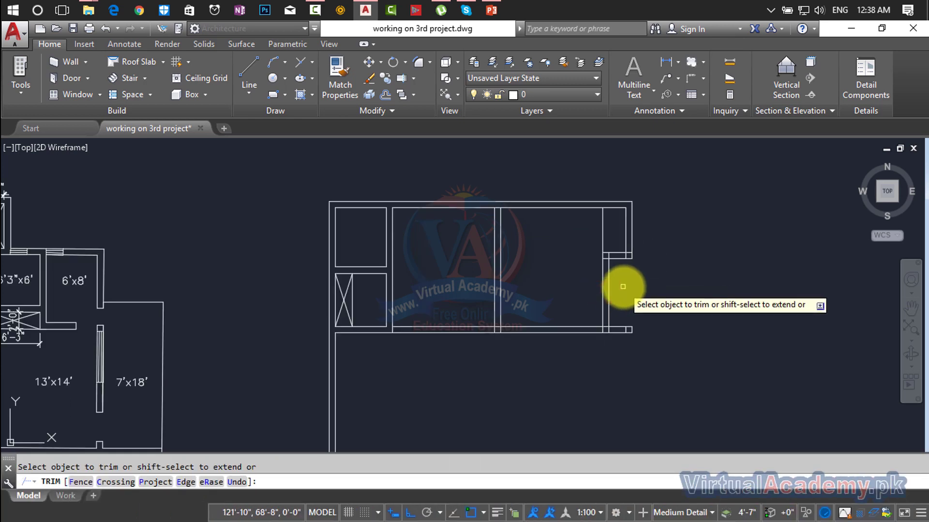
Trim the leftover line ends inside the wall junction at the closet's lower-right corner in the new plan.
scroll(623, 287, down, 2)
middle_drag(624, 288, 701, 261)
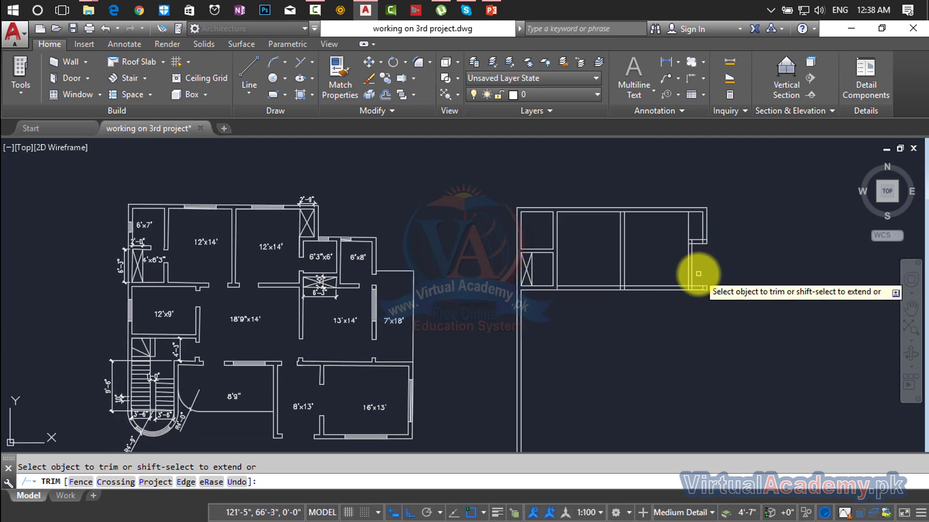
scroll(702, 232, up, 3)
click(692, 292)
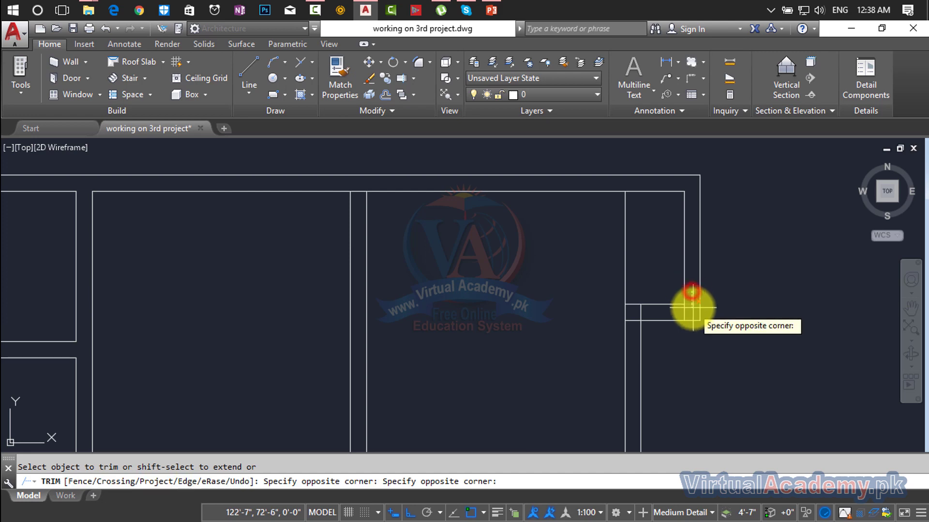
click(691, 309)
click(683, 313)
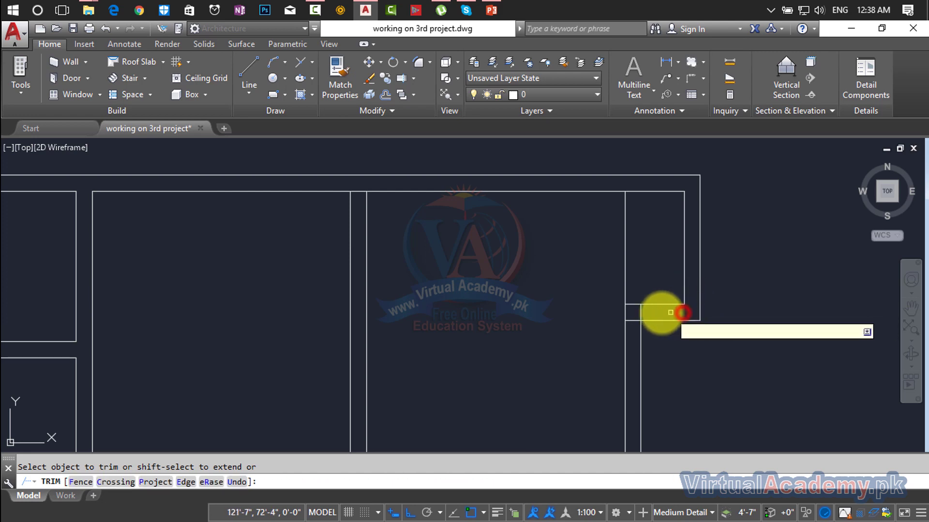
Draw two crossing diagonal lines between the opposite inner corners of the upper-right closet.
scroll(639, 312, down, 5)
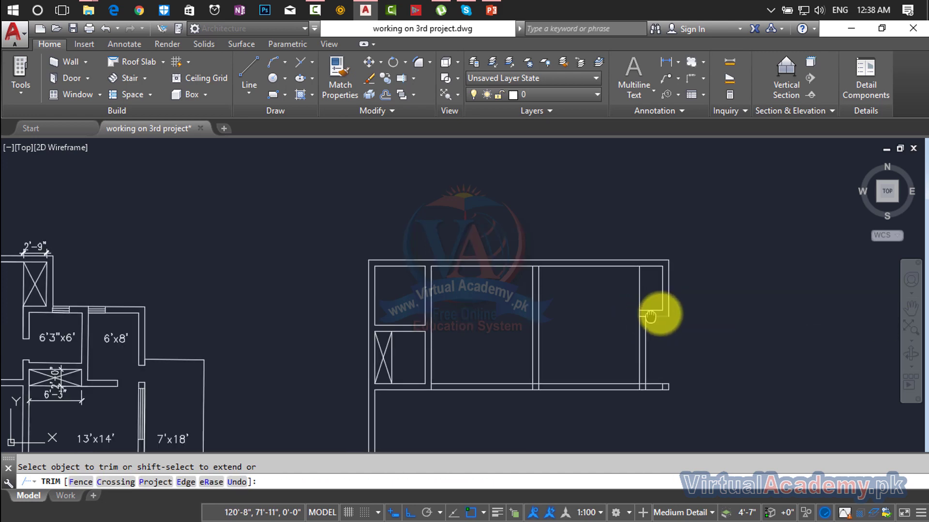
middle_drag(660, 313, 730, 280)
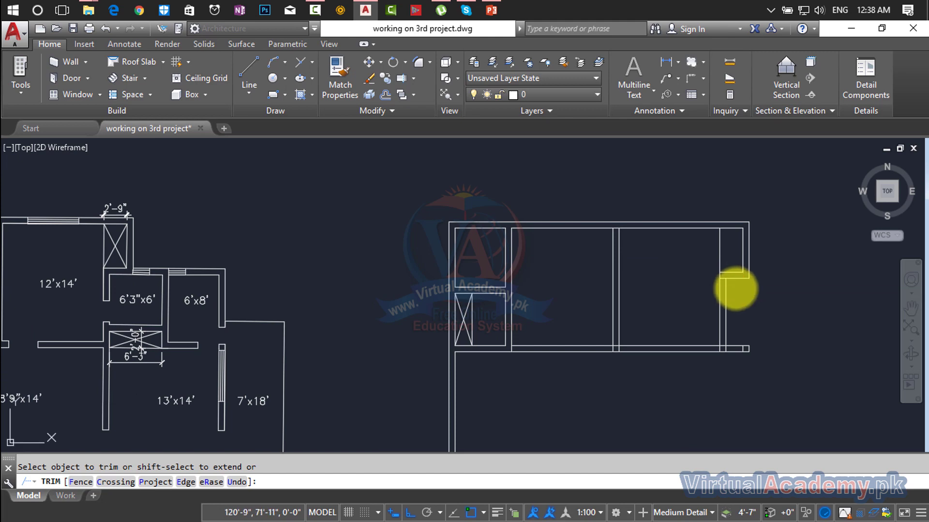
key(Escape)
text(l)
key(Return)
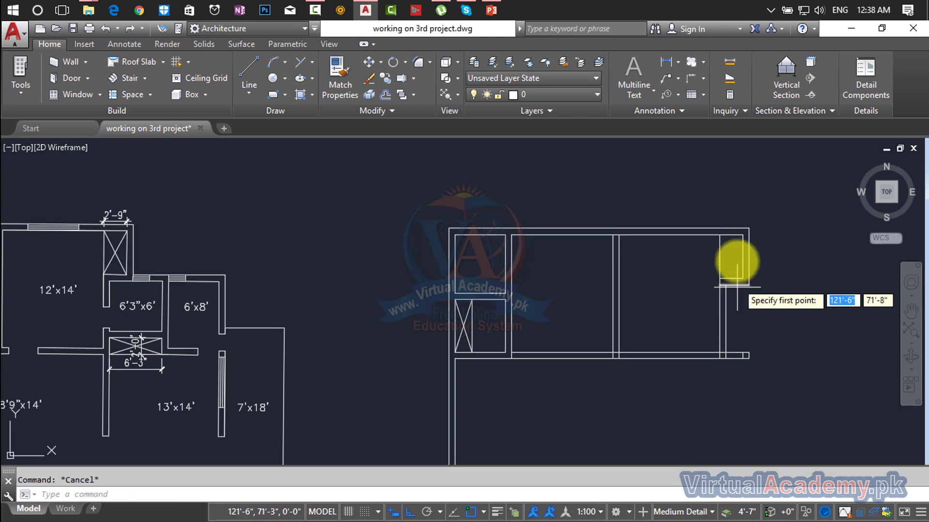
click(742, 235)
click(719, 279)
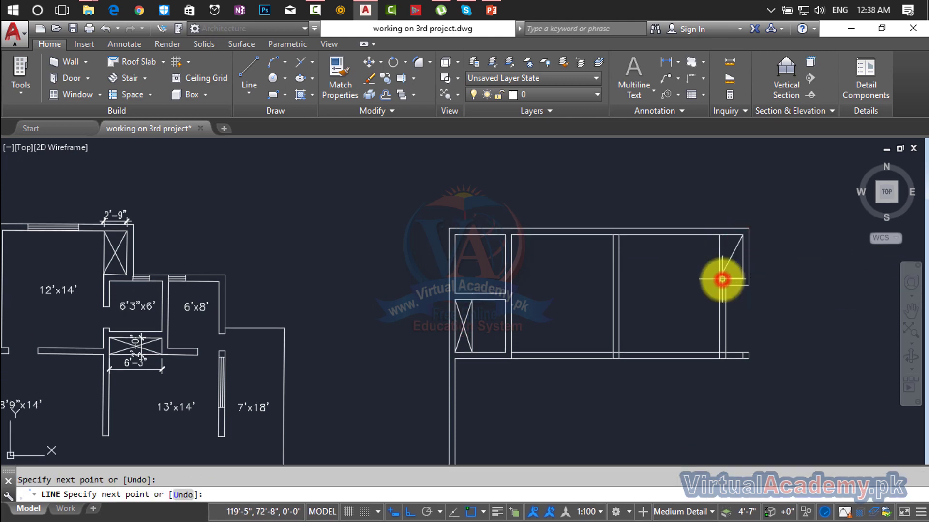
key(Return)
key(Return)
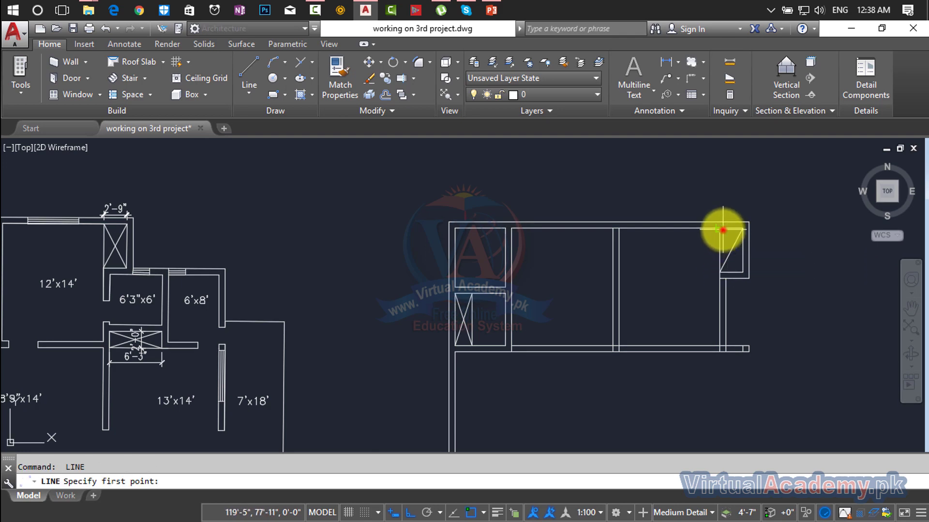
click(720, 228)
click(740, 270)
key(Return)
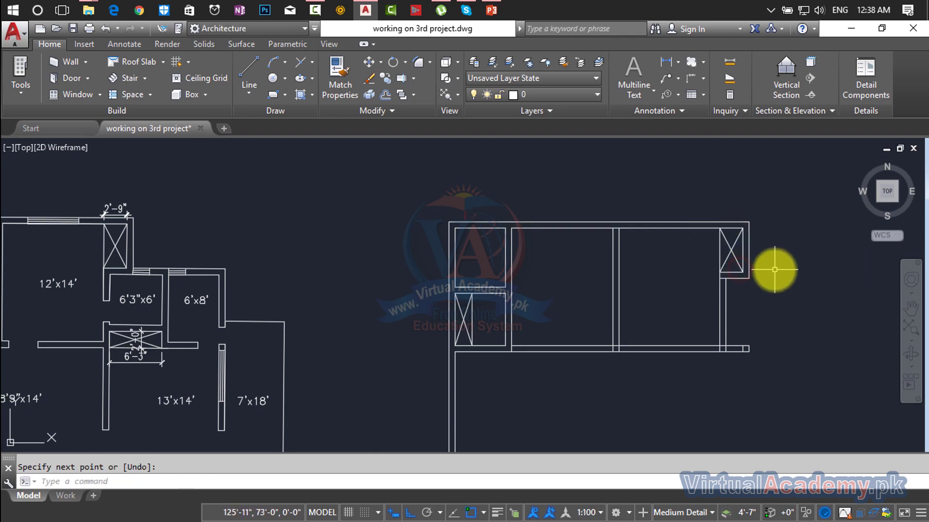
Trim the closet's outer lower wall line where it crosses the thickness of the bedroom's right wall.
middle_drag(774, 269, 805, 254)
scroll(770, 263, up, 5)
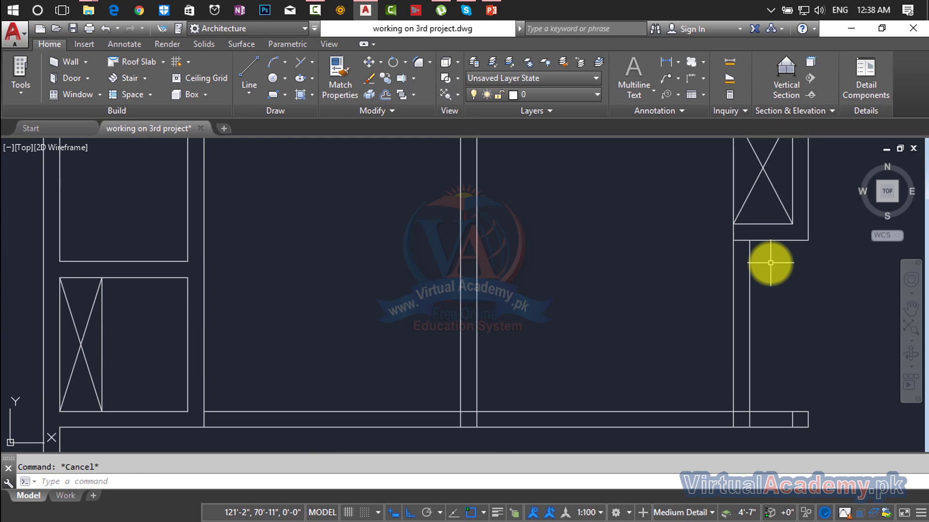
key(Return)
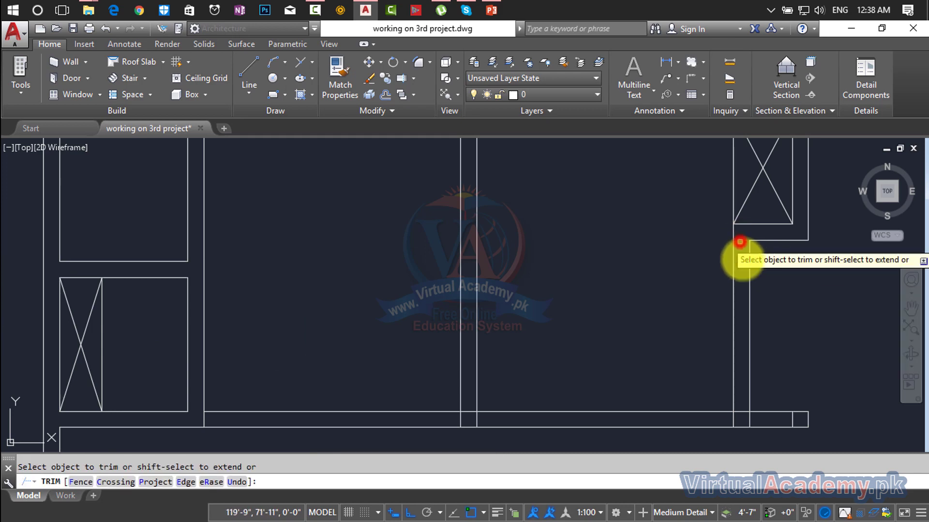
scroll(741, 254, down, 6)
middle_drag(744, 268, 743, 260)
key(Escape)
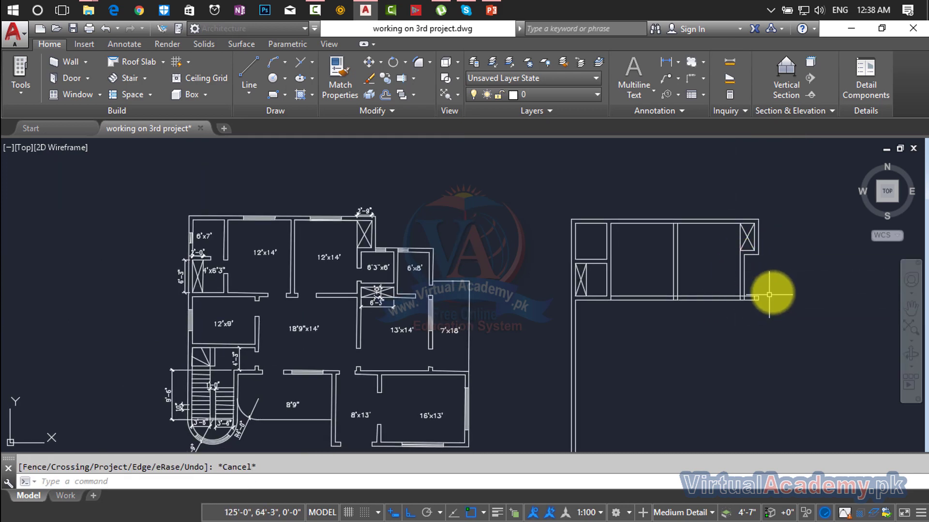
click(771, 284)
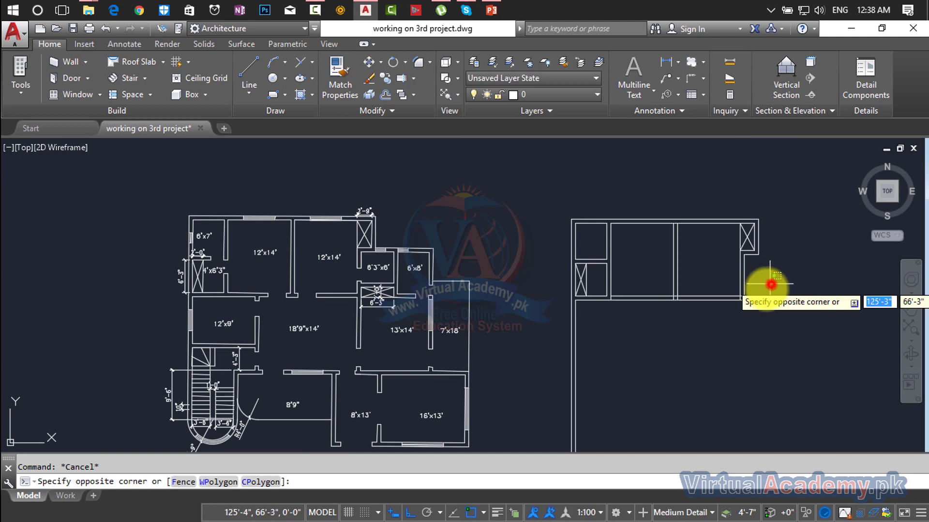
click(758, 324)
key(Escape)
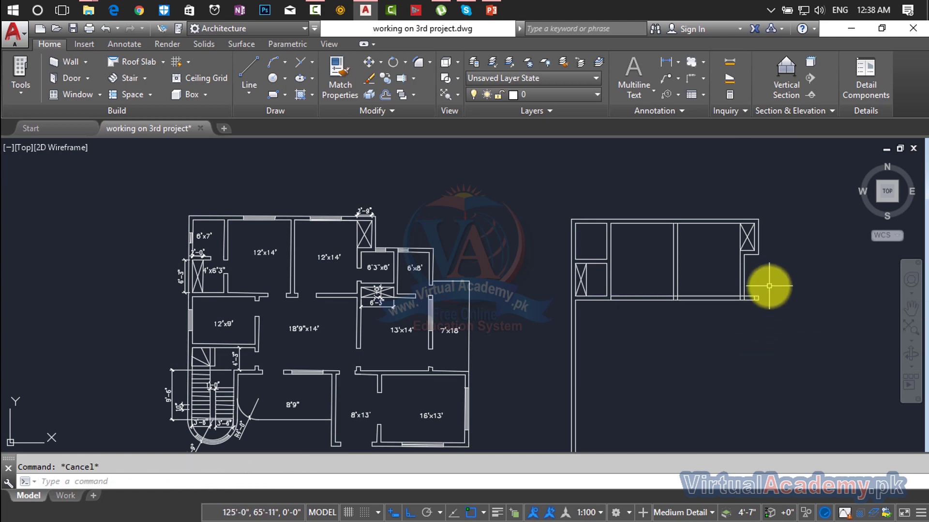
Trim the bottom wall lines that extend past the outer line of the right bedroom's right wall.
key(Return)
click(769, 276)
click(752, 324)
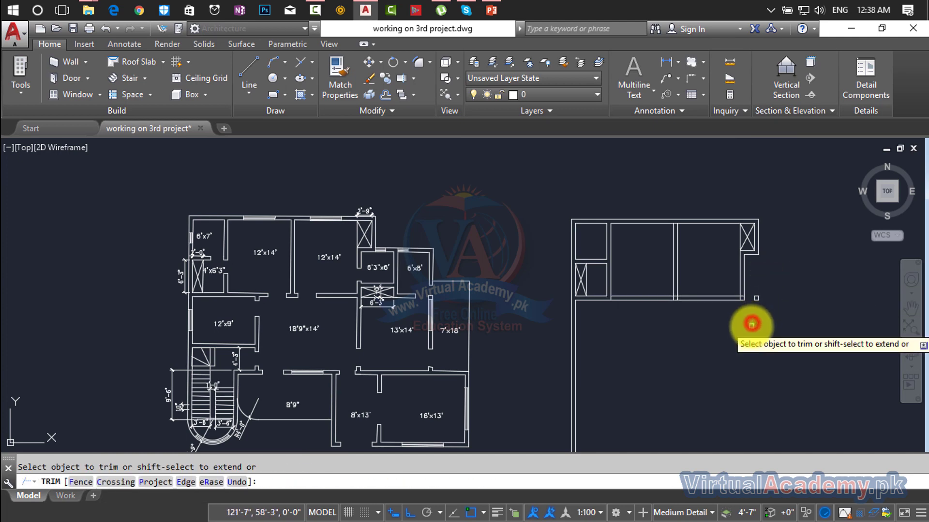
key(Escape)
Erase the small leftover wall pieces beyond the bedroom's lower-right corner.
click(775, 279)
click(757, 319)
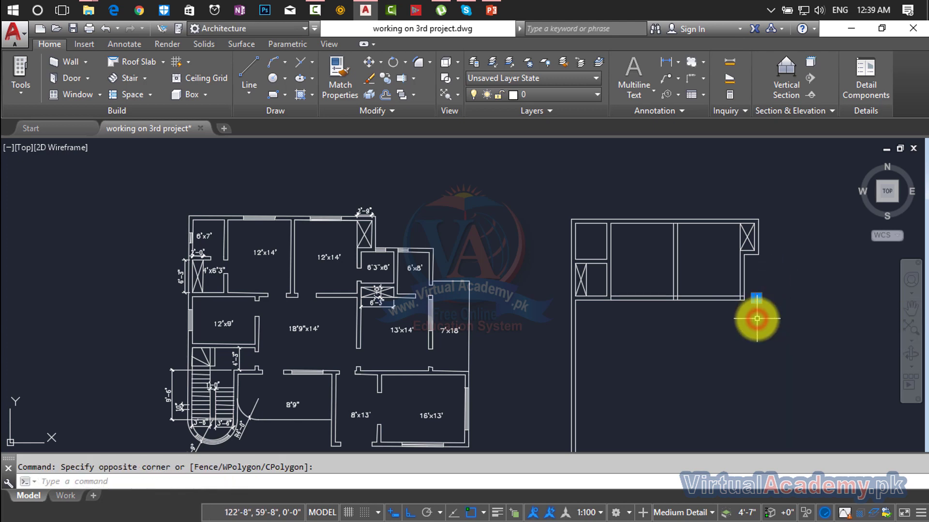
click(759, 288)
click(749, 314)
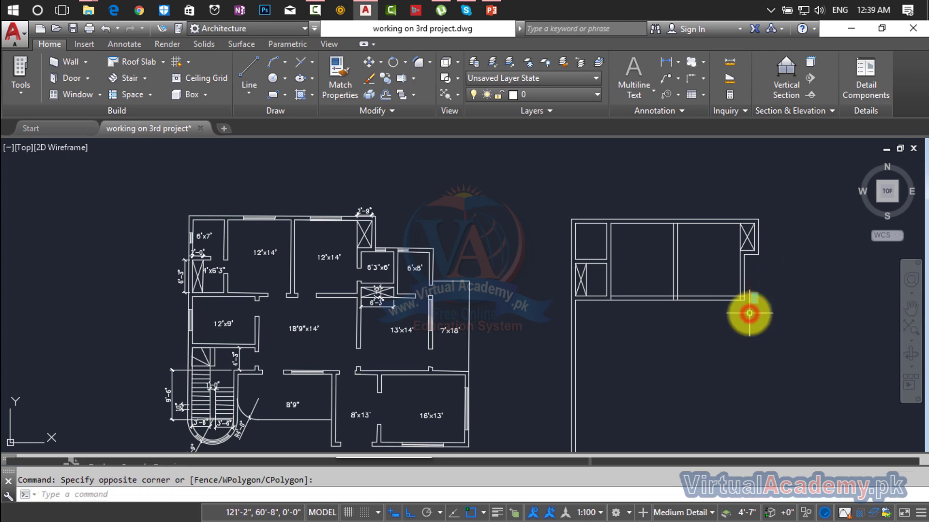
key(Delete)
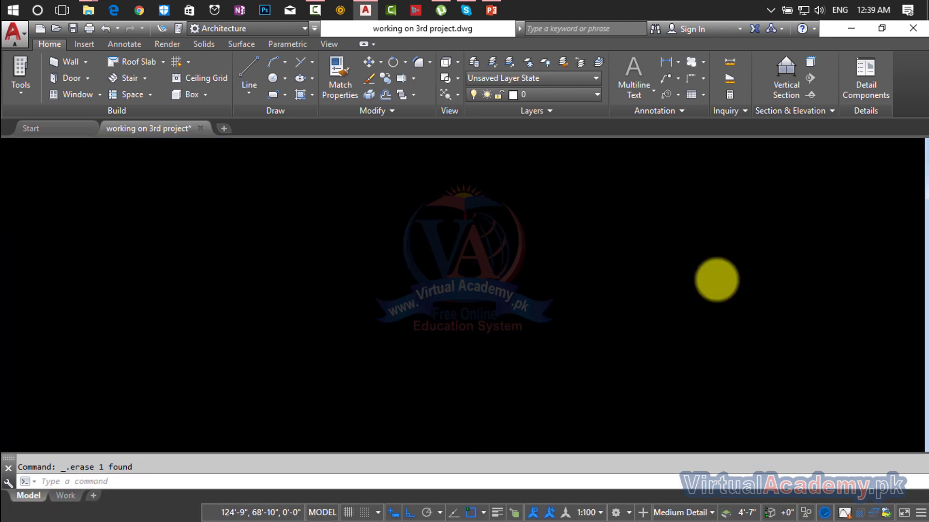
Measure the inner width of the 6'3"x6' room along its top wall in the reference drawing.
scroll(373, 263, up, 4)
scroll(374, 261, up, 2)
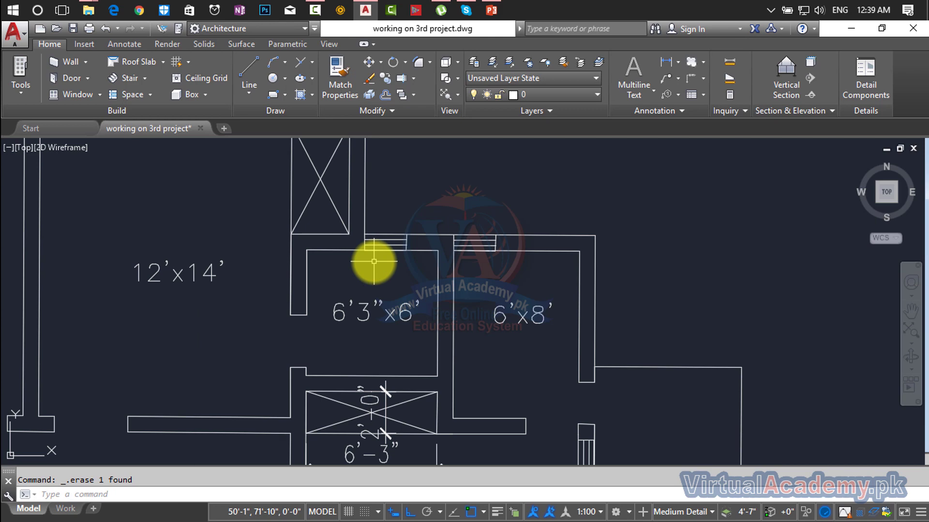
text(i)
key(Return)
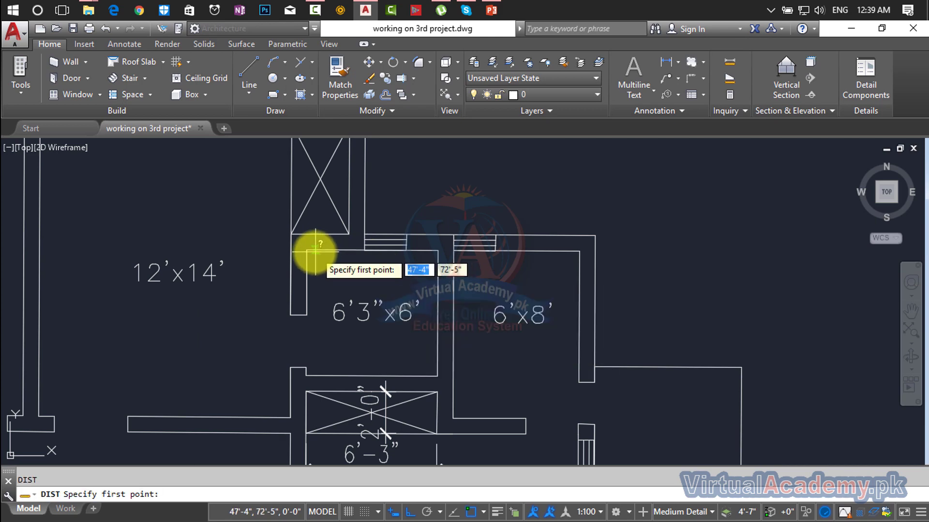
click(308, 250)
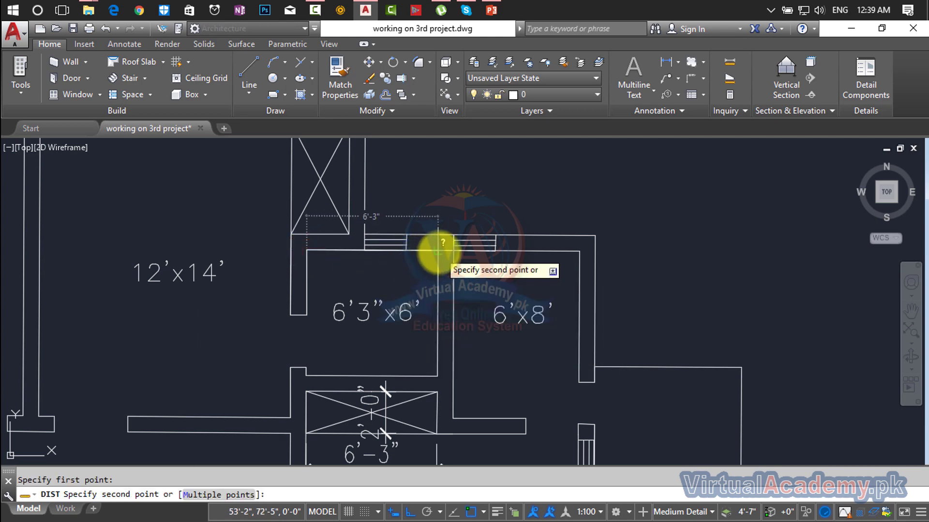
key(Escape)
Offset the outer line of the right bedroom's right wall 6'3" to the right.
scroll(438, 251, down, 4)
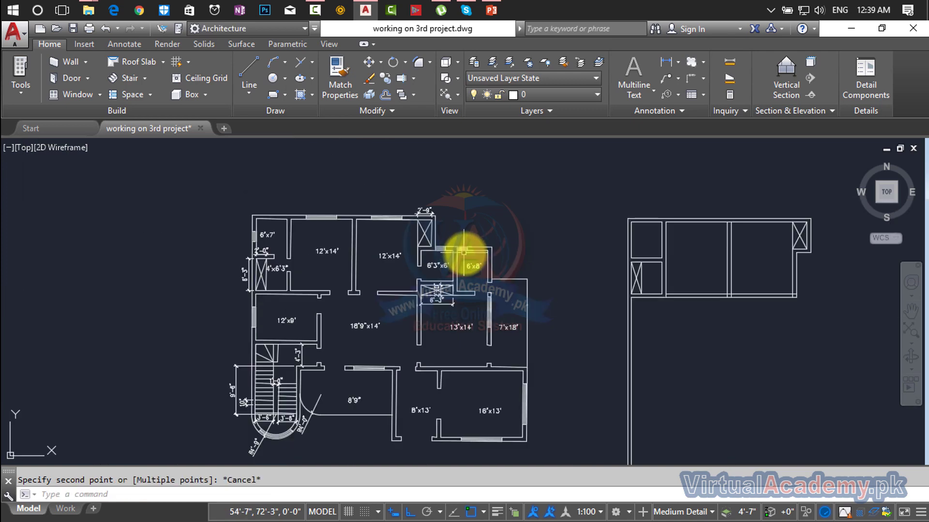
middle_drag(461, 253, 329, 262)
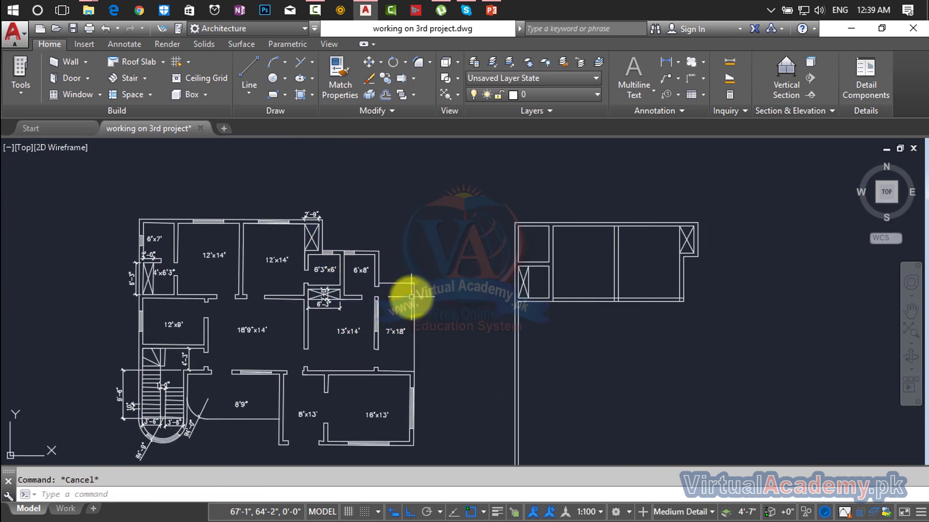
text(o)
key(Return)
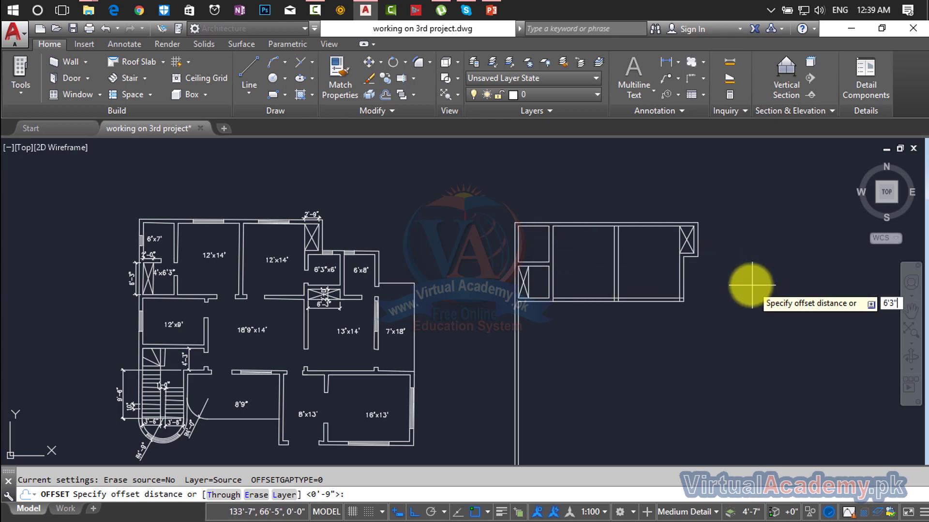
text(6'3")
key(Return)
click(683, 276)
click(748, 287)
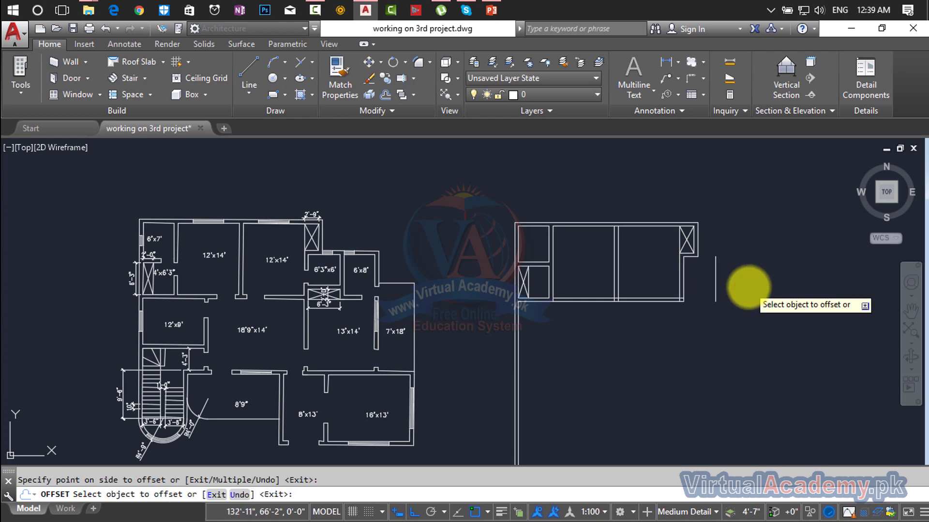
key(Escape)
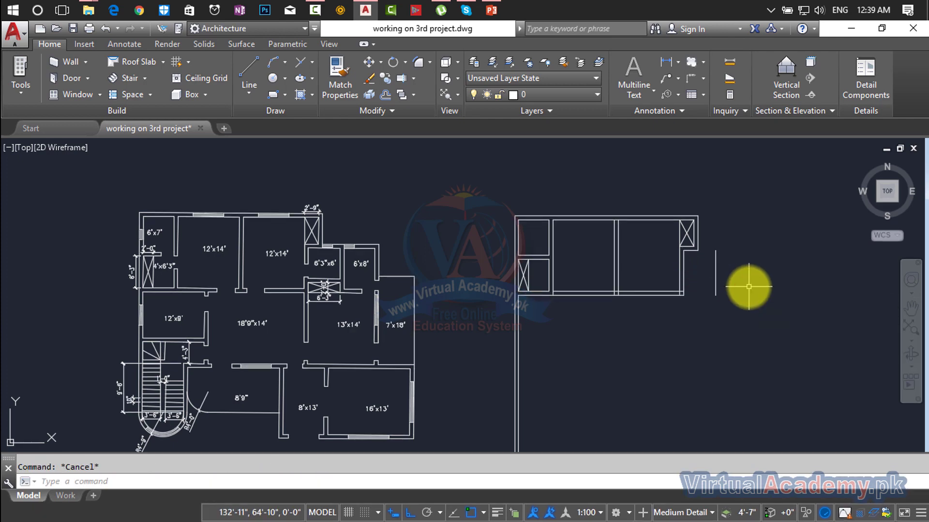
Offset the new vertical room line 9" to the right to form the partition wall's thickness.
key(Return)
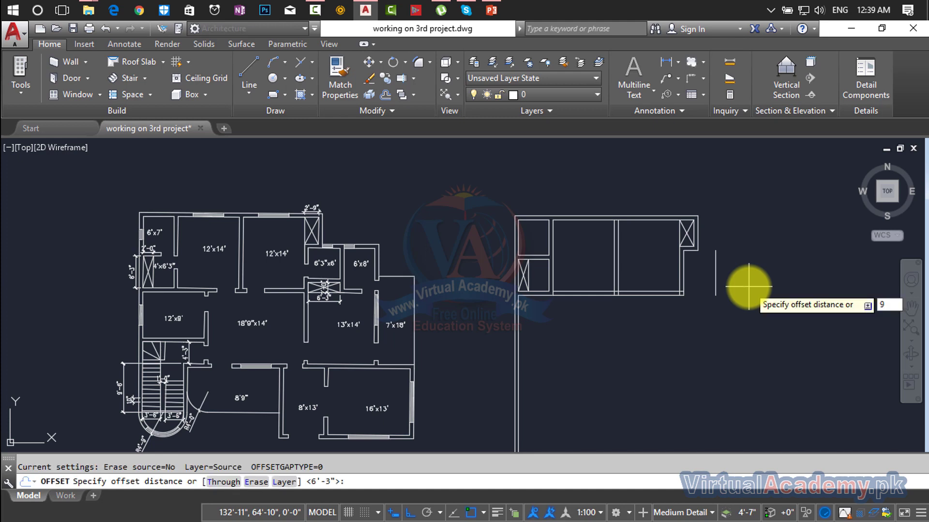
text(9")
key(Return)
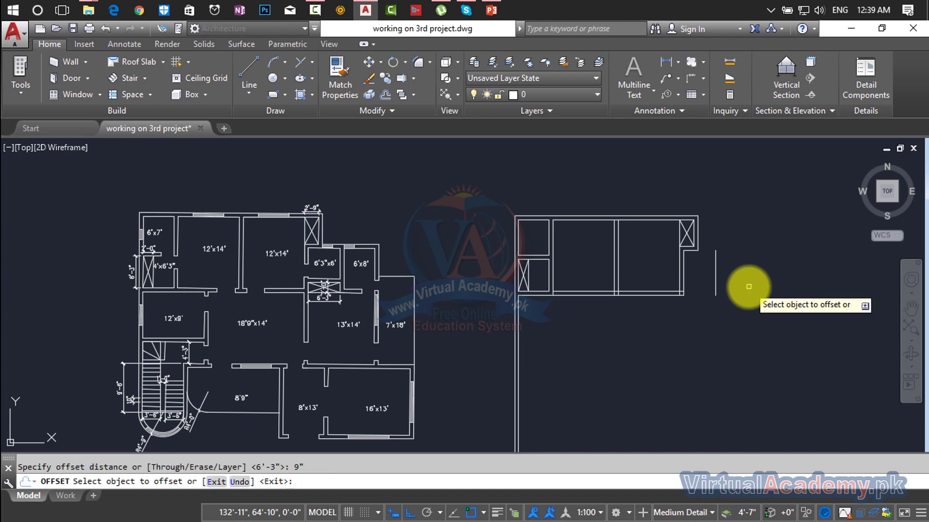
click(716, 285)
click(742, 285)
key(Escape)
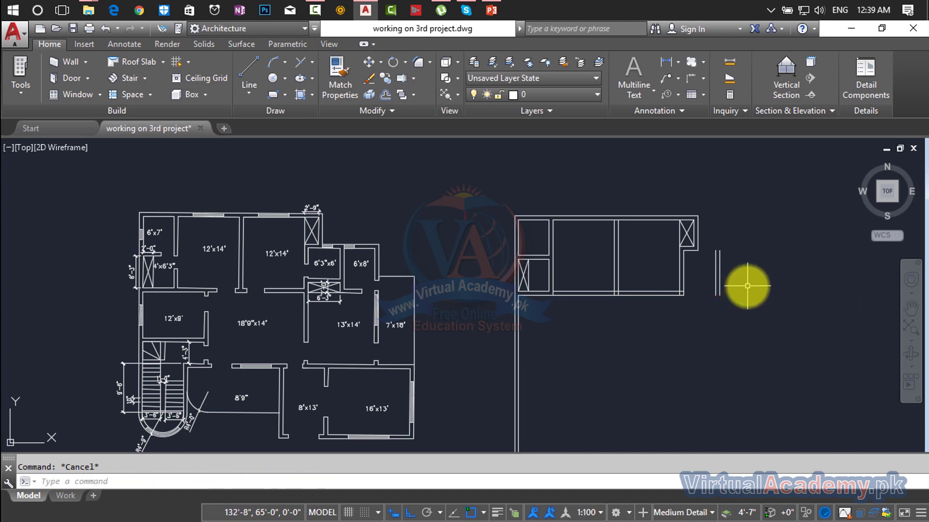
Offset the partition wall's right line 6' to the right for the width of the 6'x8' room.
key(Return)
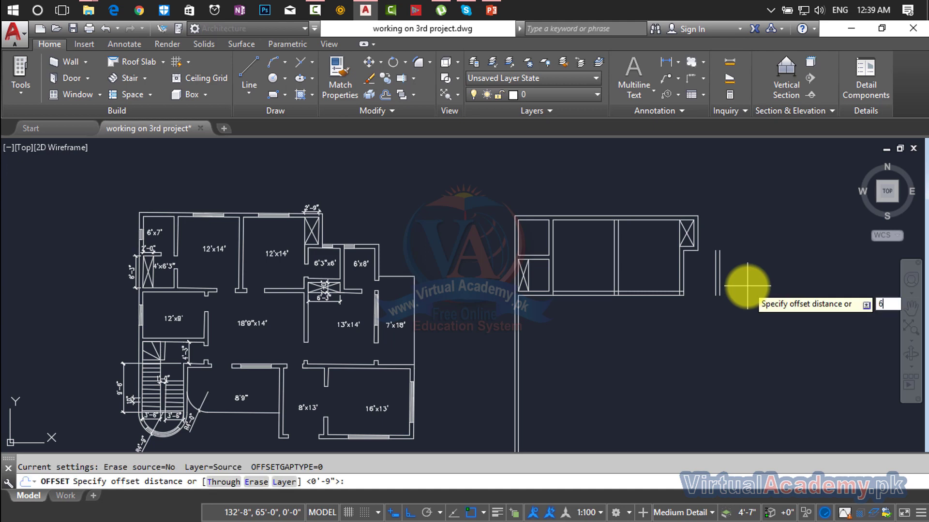
text(6')
key(Return)
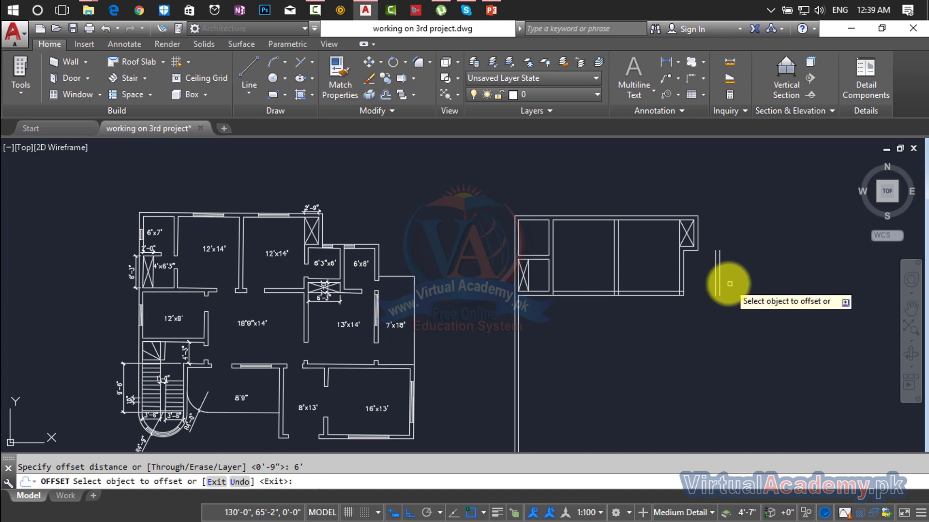
click(719, 285)
click(762, 289)
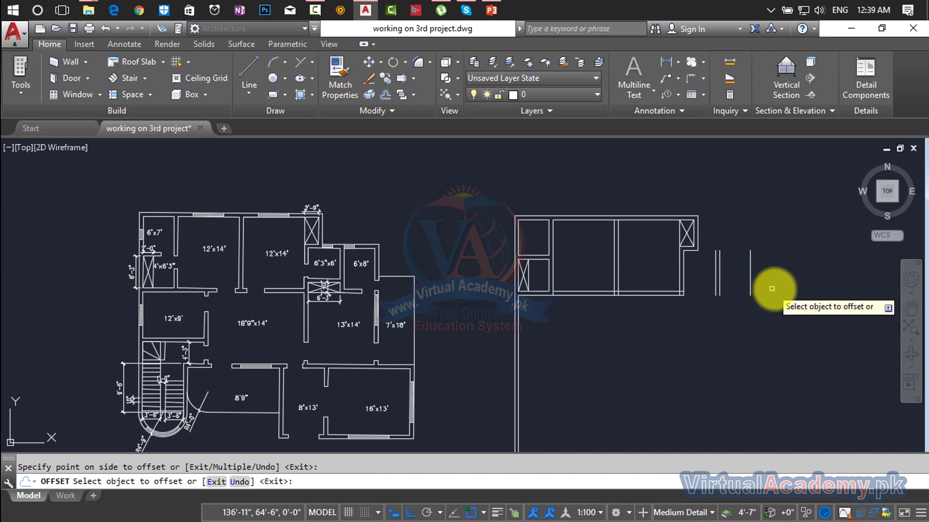
key(Escape)
text(p)
key(Escape)
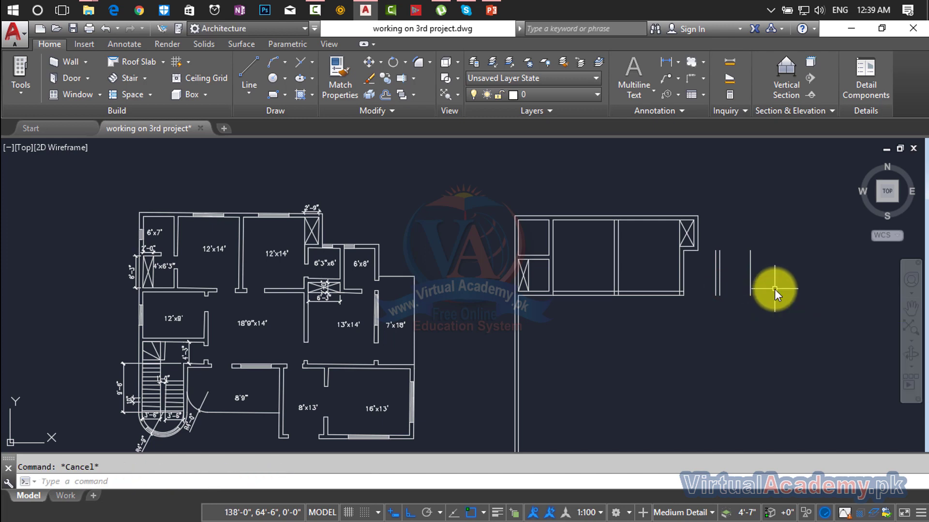
Offset the rightmost vertical line 9" to the right to form the 6'x8' room's outer wall.
text(o)
key(Return)
text(9)
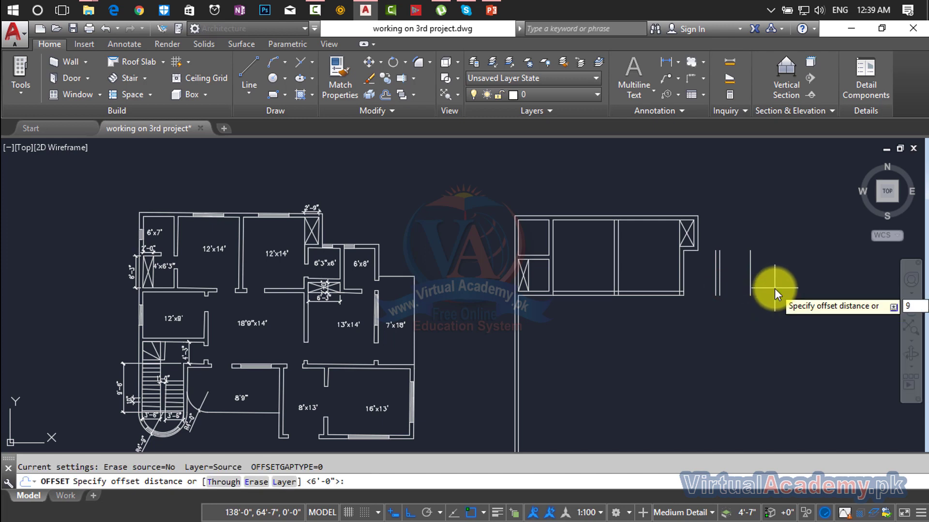
text(")
key(Return)
click(757, 282)
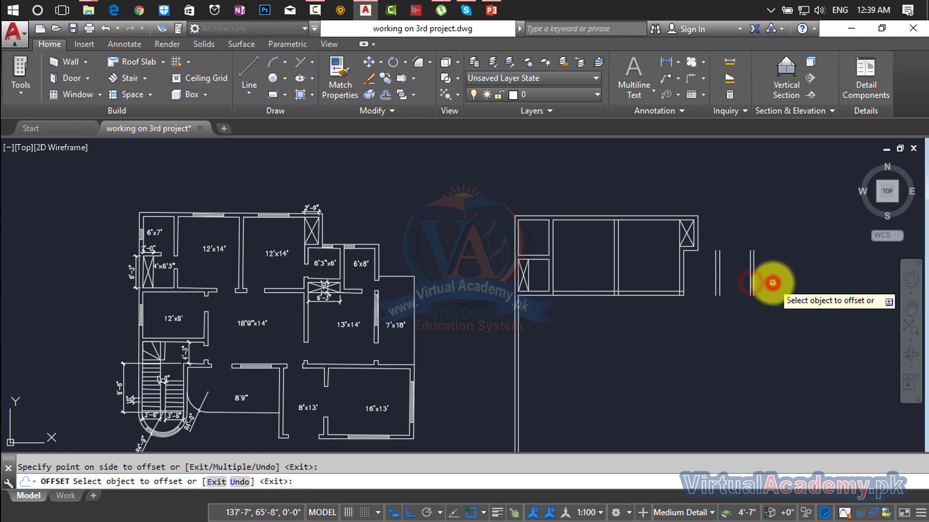
key(Escape)
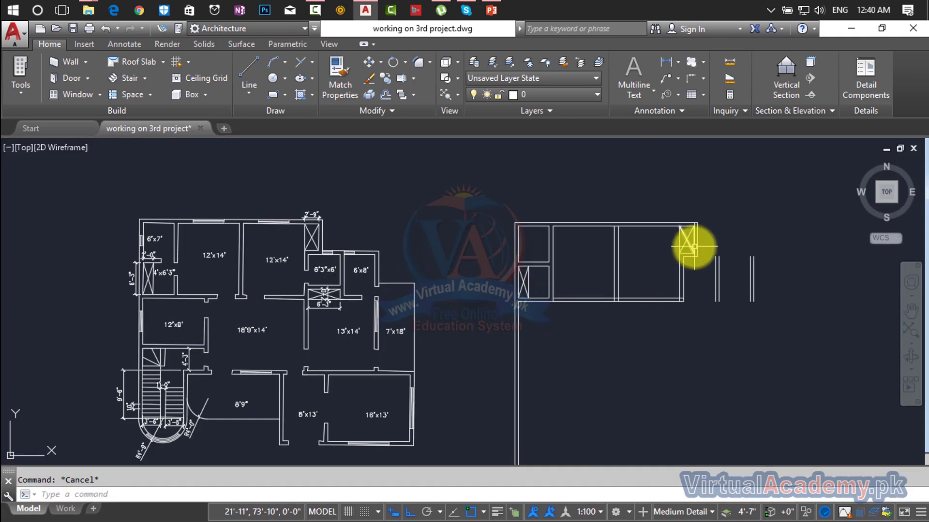
scroll(694, 247, up, 2)
middle_drag(131, 259, 300, 249)
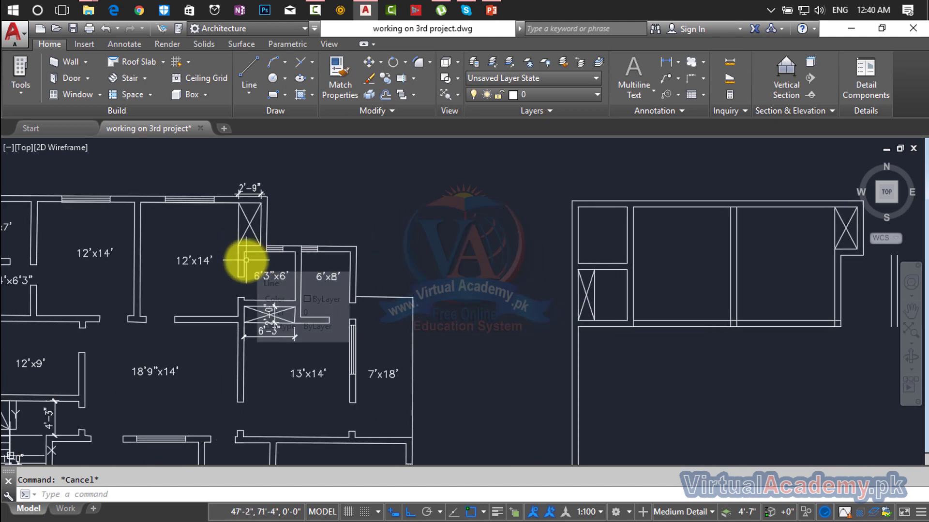
scroll(246, 260, down, 2)
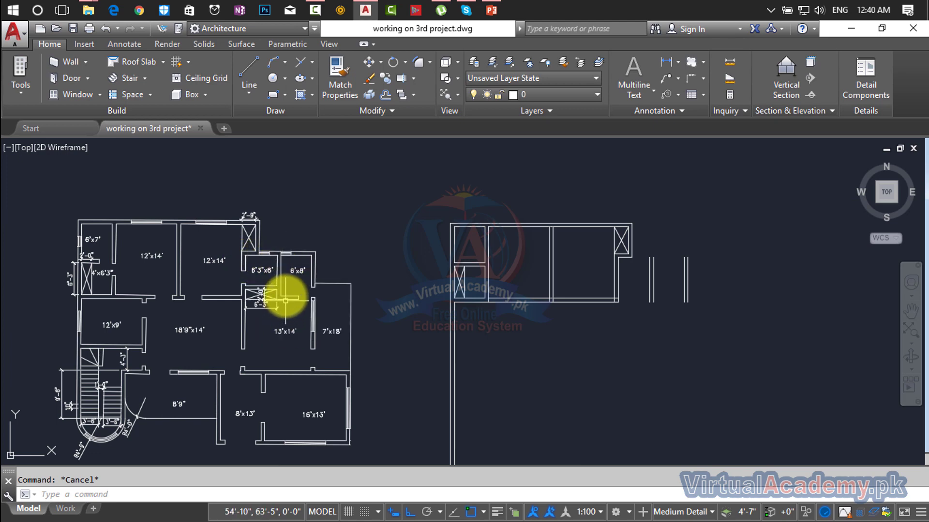
scroll(662, 262, up, 2)
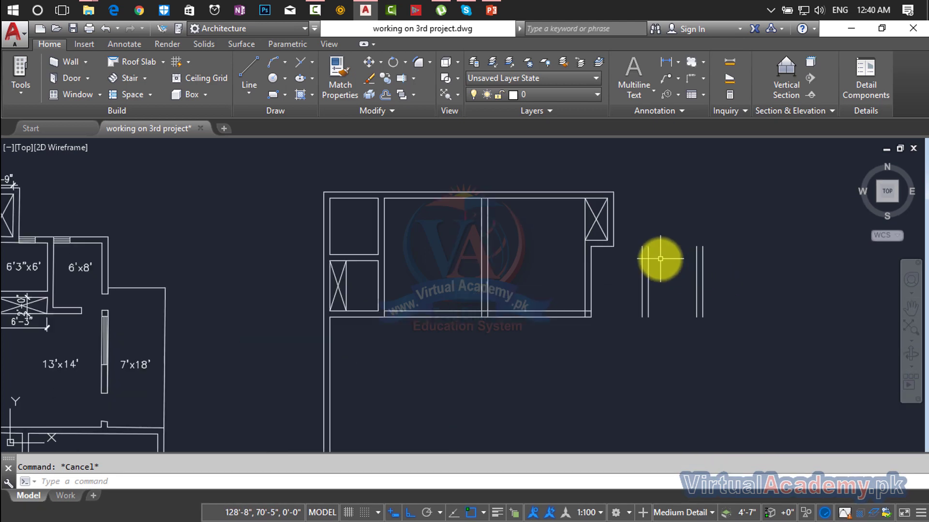
scroll(632, 244, up, 3)
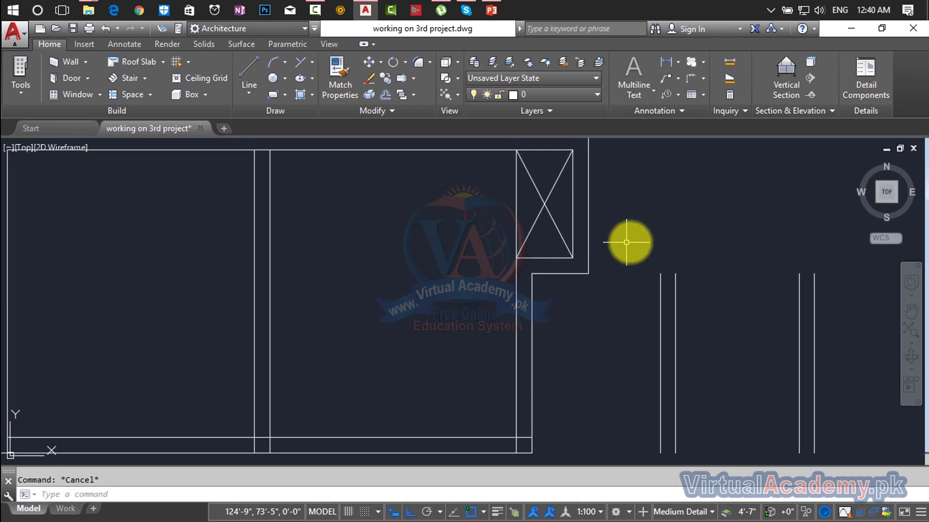
text(EX)
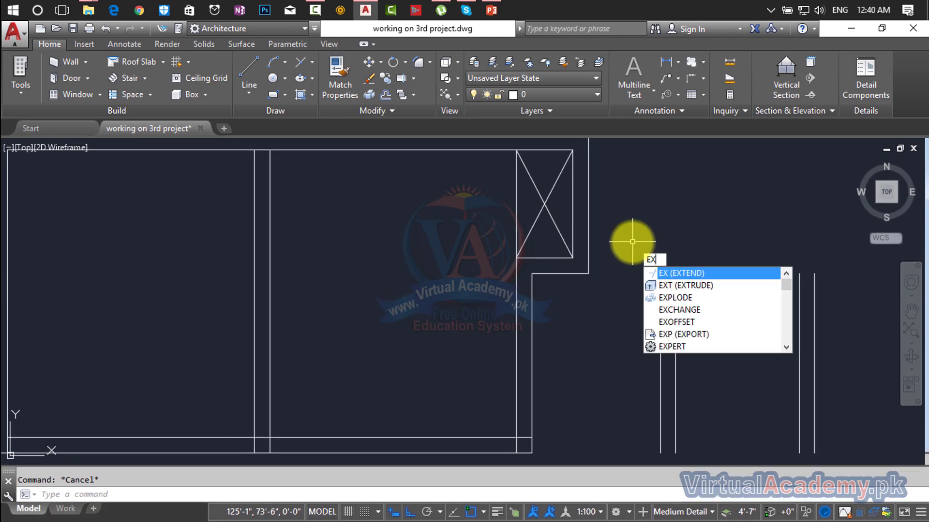
key(Return)
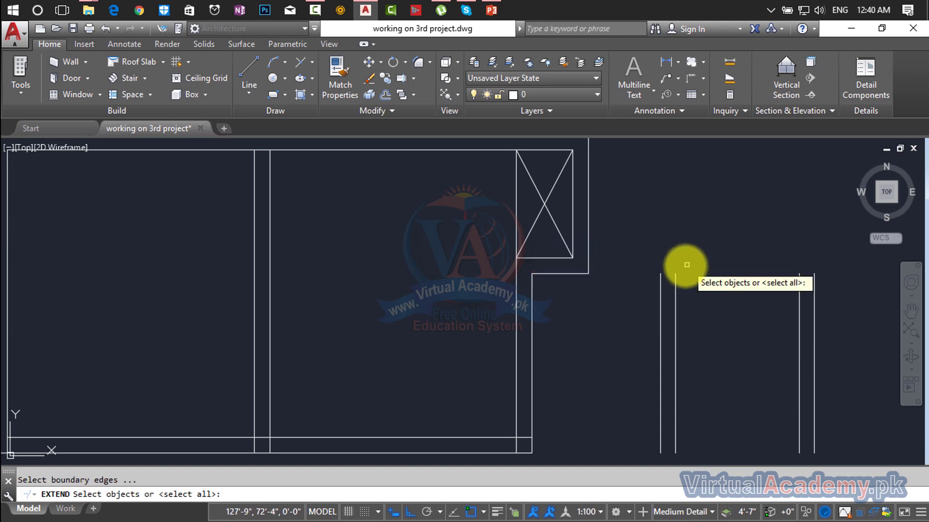
key(Escape)
Draw short vertical lines upward from the top ends of the partition wall's two lines.
text(l)
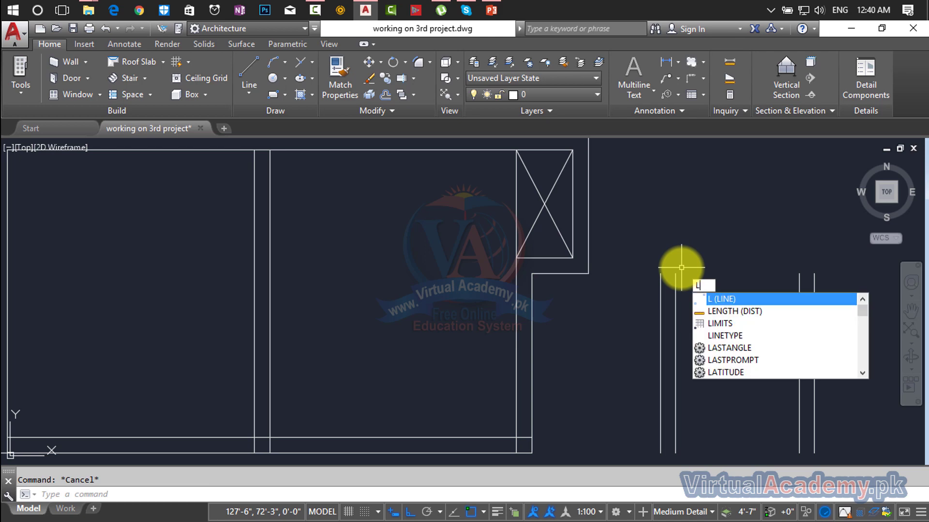
key(Return)
click(672, 223)
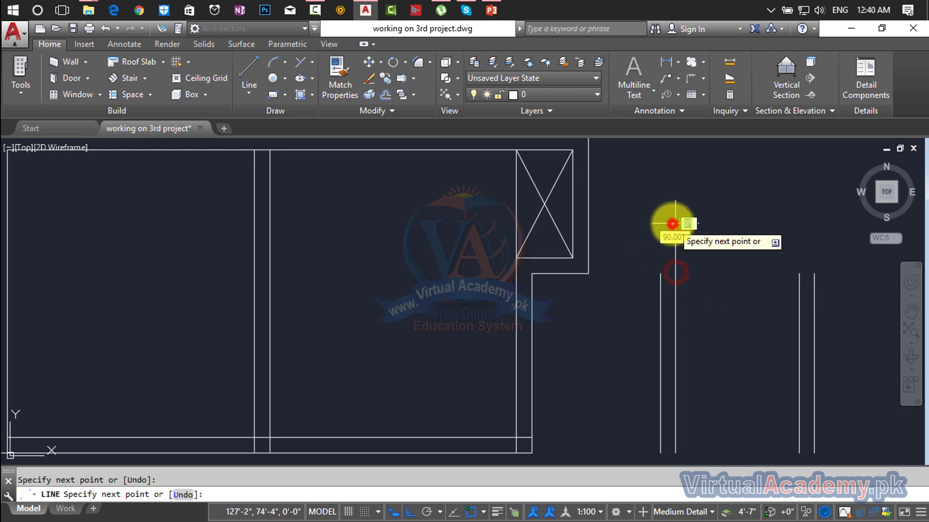
key(Return)
key(Return)
click(661, 266)
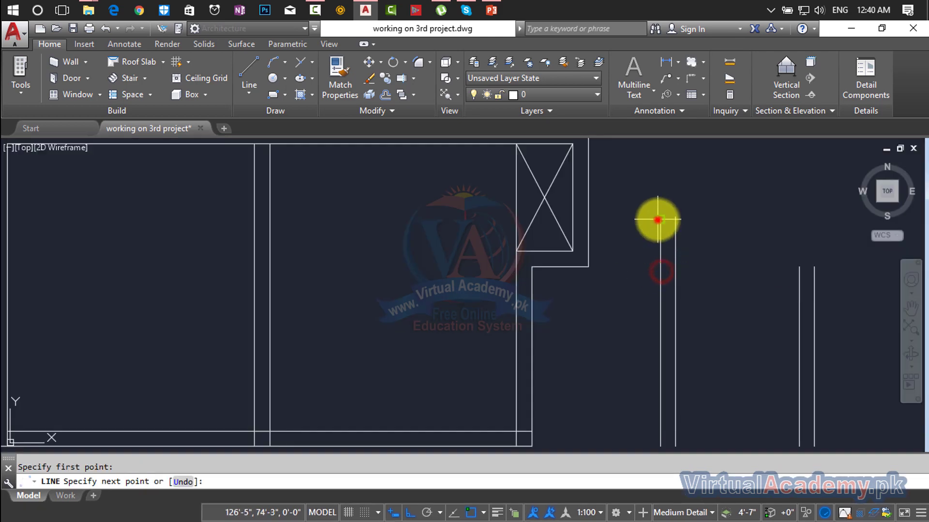
click(657, 218)
key(Return)
Draw short vertical lines upward from the top ends of the outer wall's two rightmost lines.
key(Return)
click(799, 266)
click(797, 217)
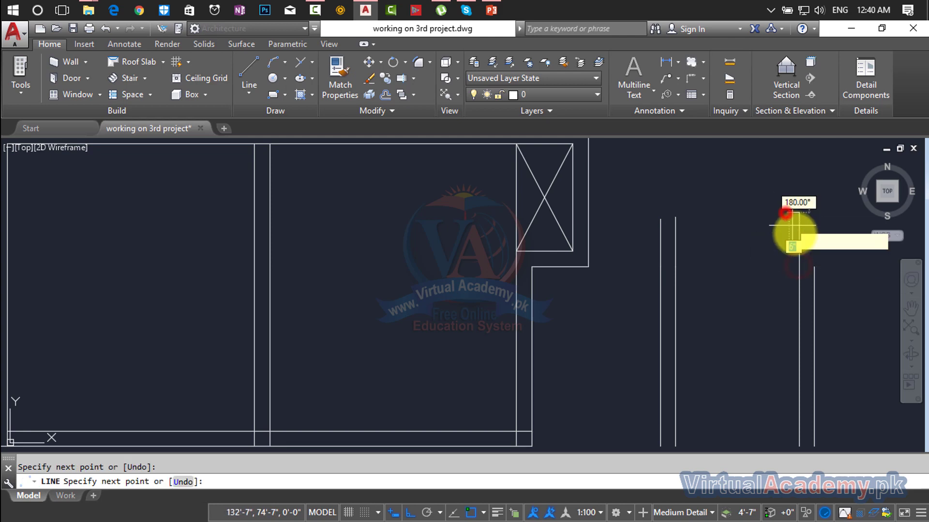
key(Return)
key(Return)
click(812, 268)
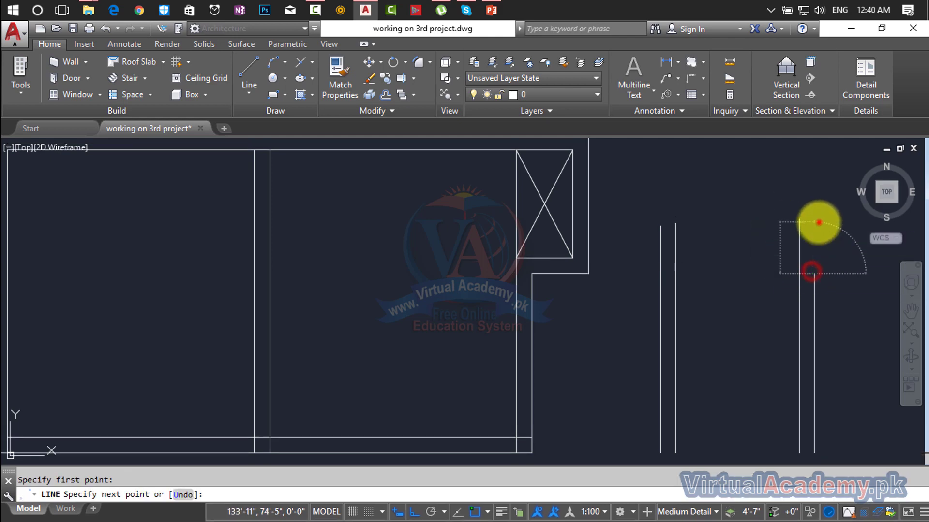
click(817, 221)
key(Return)
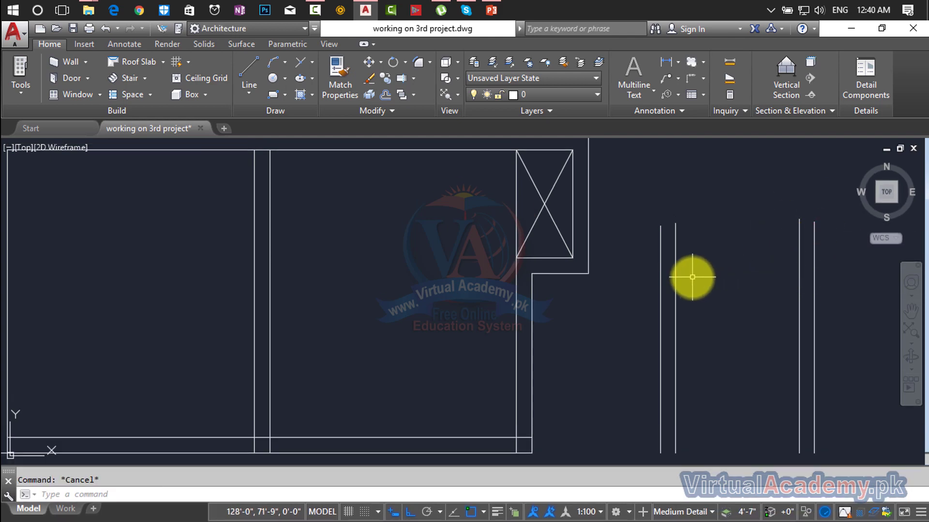
Extend the two horizontal wall lines below the right closet through the partition wall to the outermost vertical line.
key(Return)
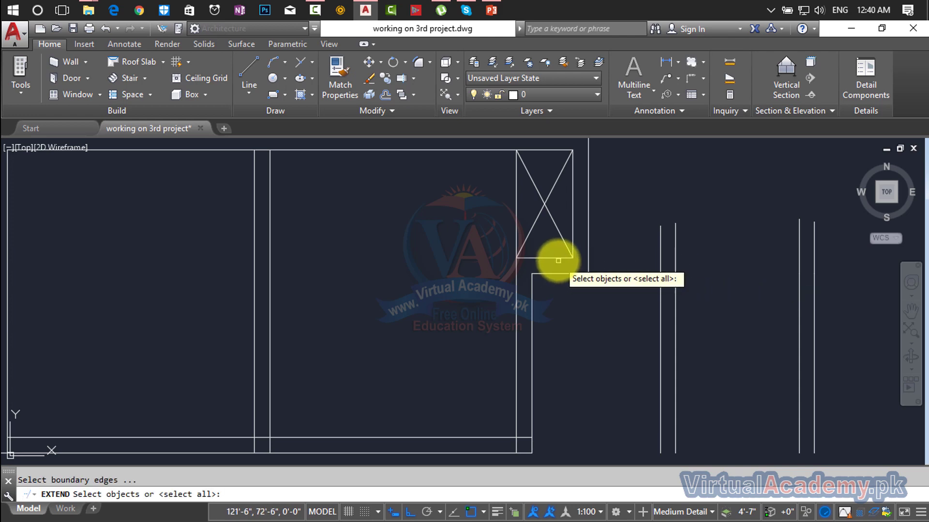
key(Return)
click(561, 258)
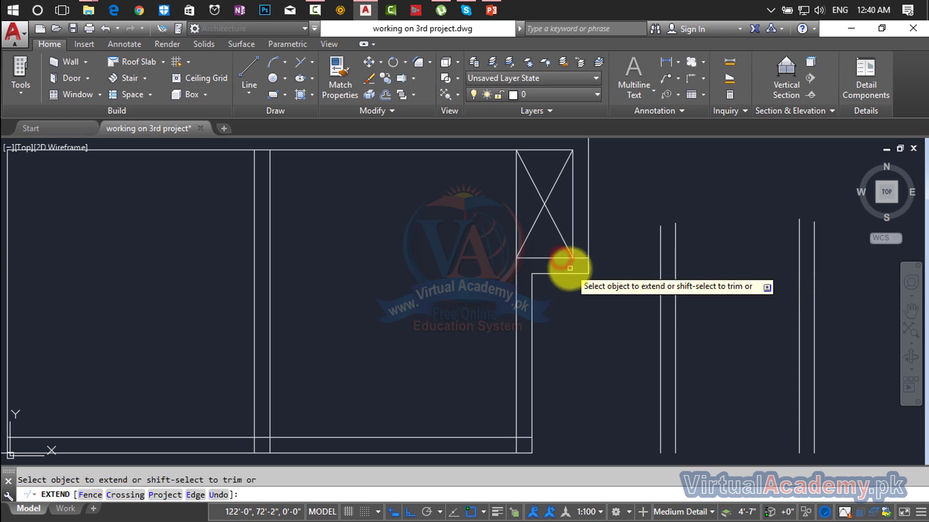
click(574, 275)
click(576, 259)
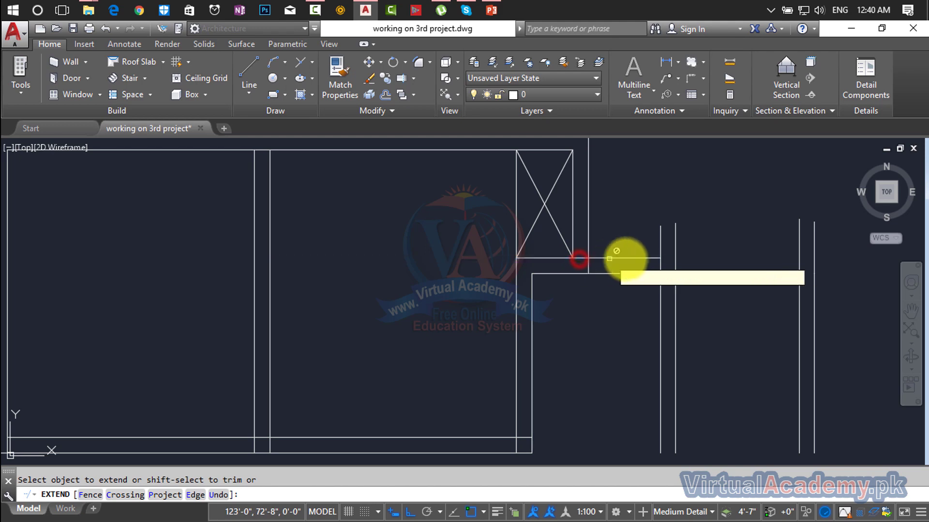
click(639, 259)
click(642, 274)
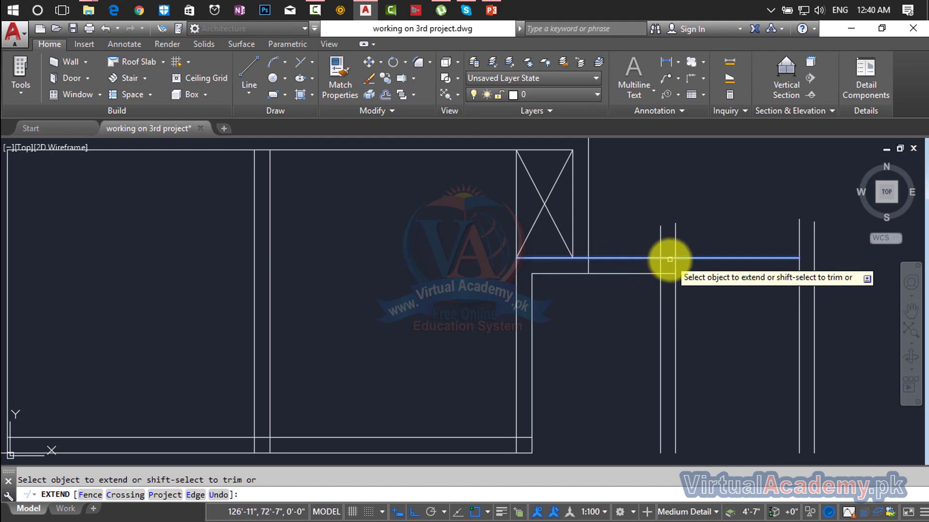
click(669, 260)
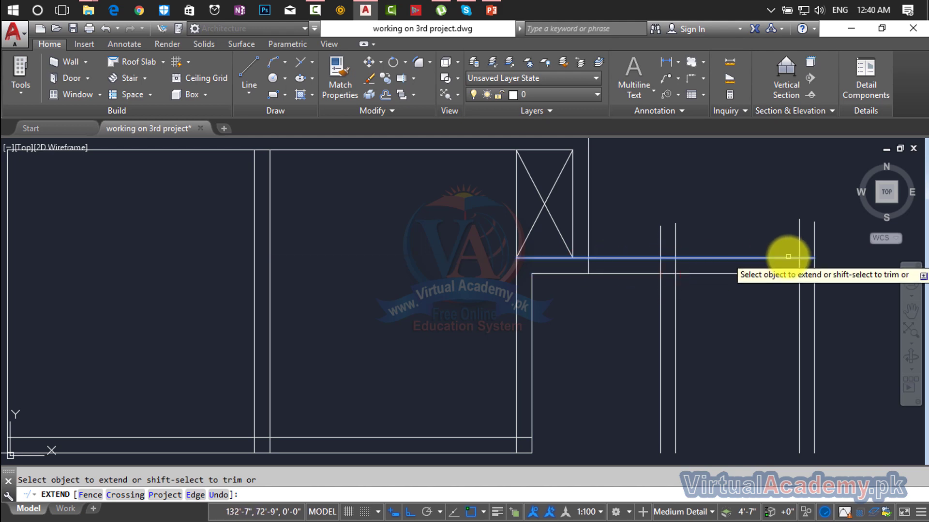
click(788, 272)
scroll(788, 270, down, 3)
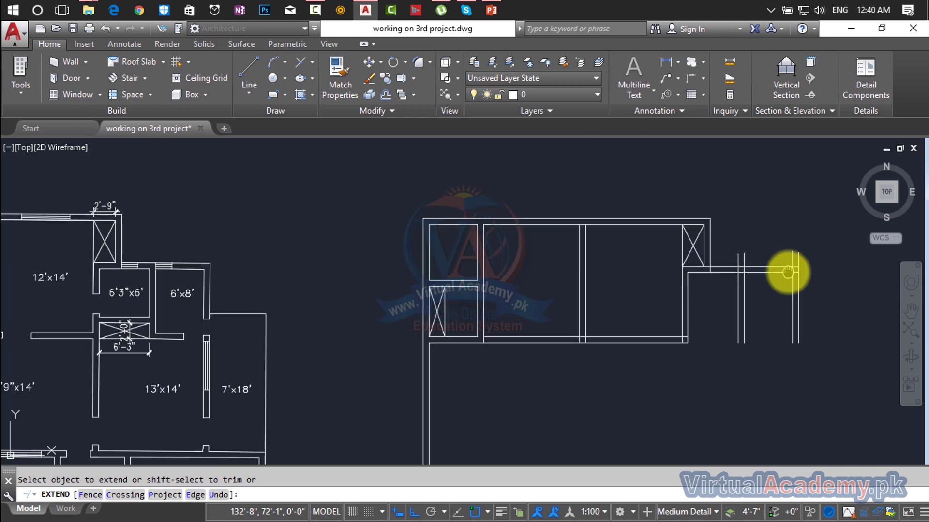
key(Escape)
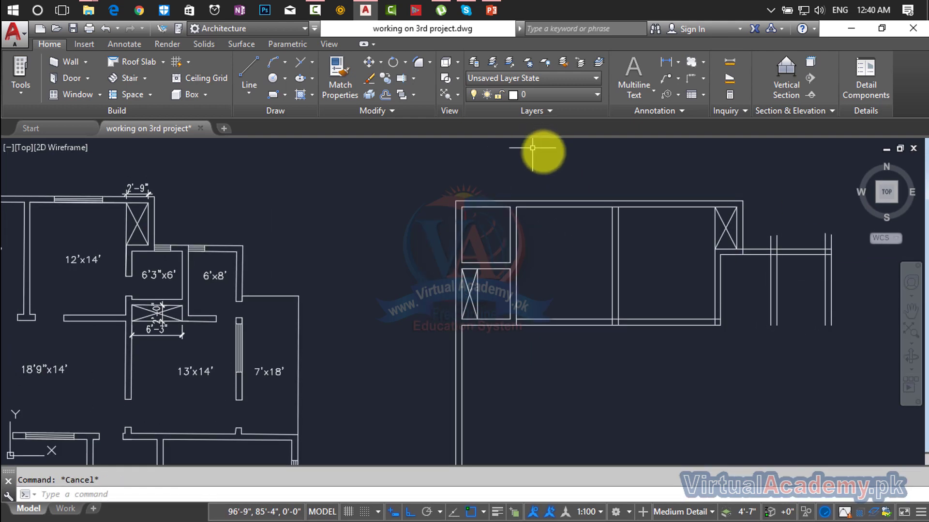
scroll(783, 264, up, 2)
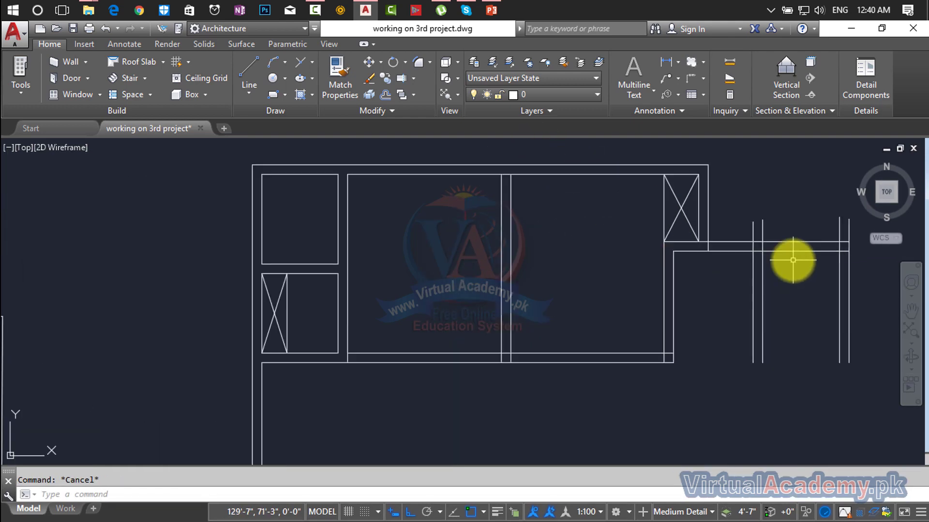
text(d poi)
key(Return)
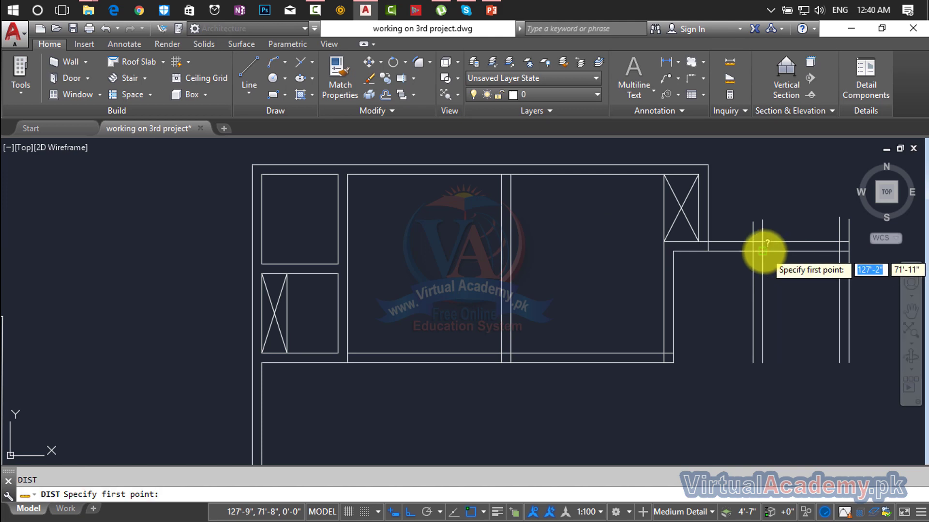
click(763, 251)
key(Escape)
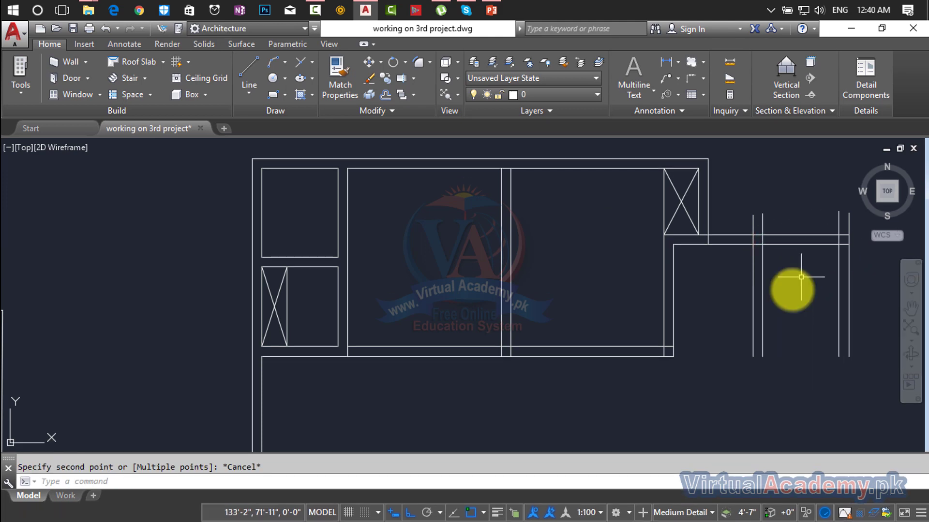
Offset the inner line of the 6'3"x6' room's top wall 6' downward.
scroll(792, 289, down, 3)
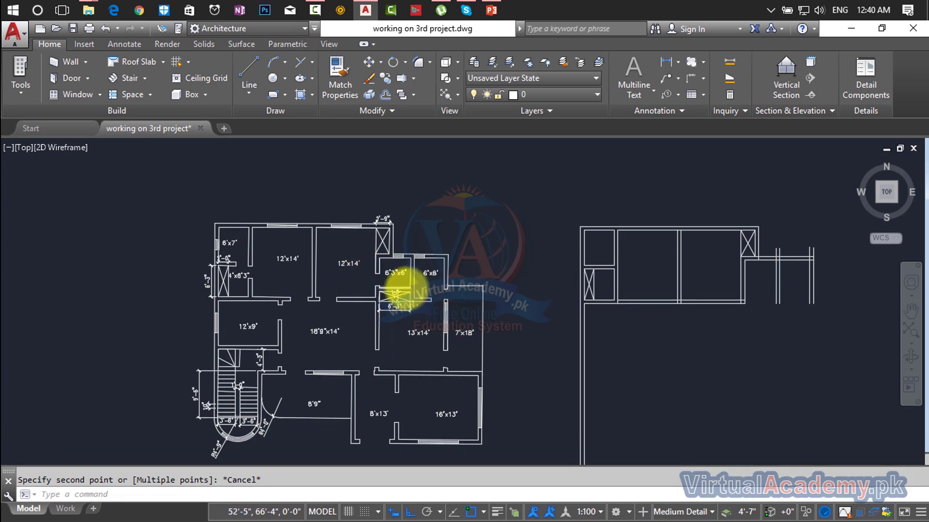
scroll(396, 293, up, 2)
middle_drag(402, 278, 253, 284)
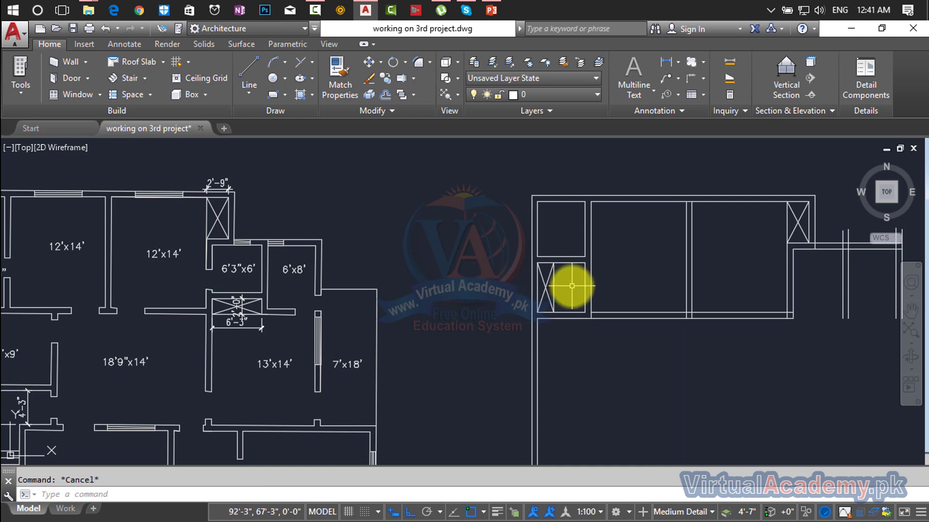
key(Return)
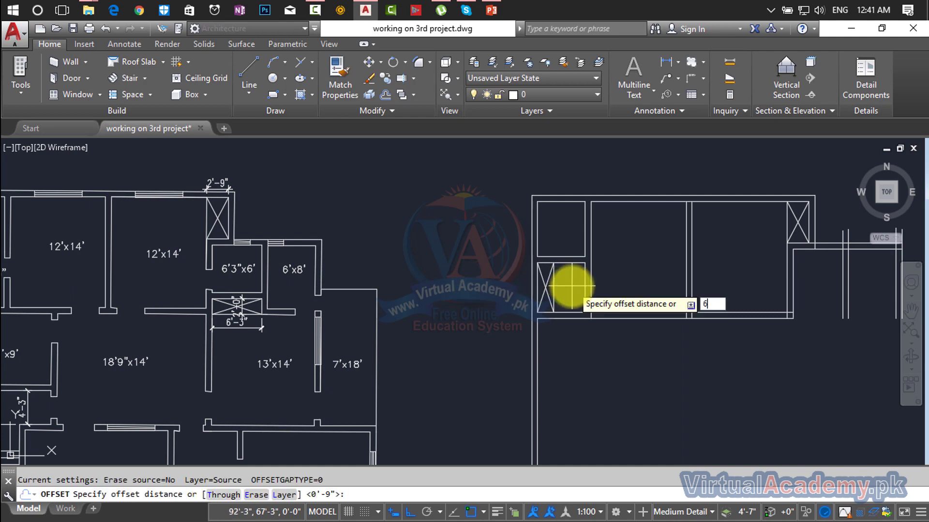
text(6)
key(Return)
click(830, 250)
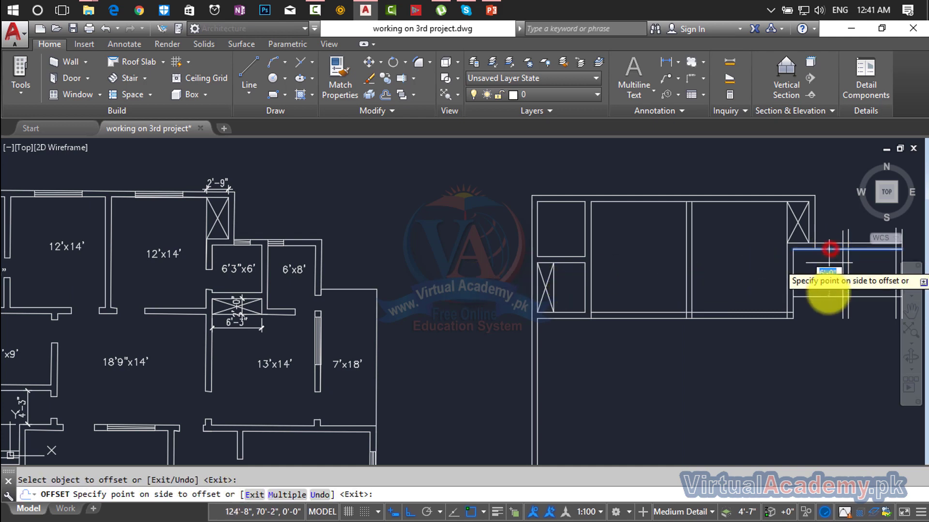
click(830, 292)
key(Escape)
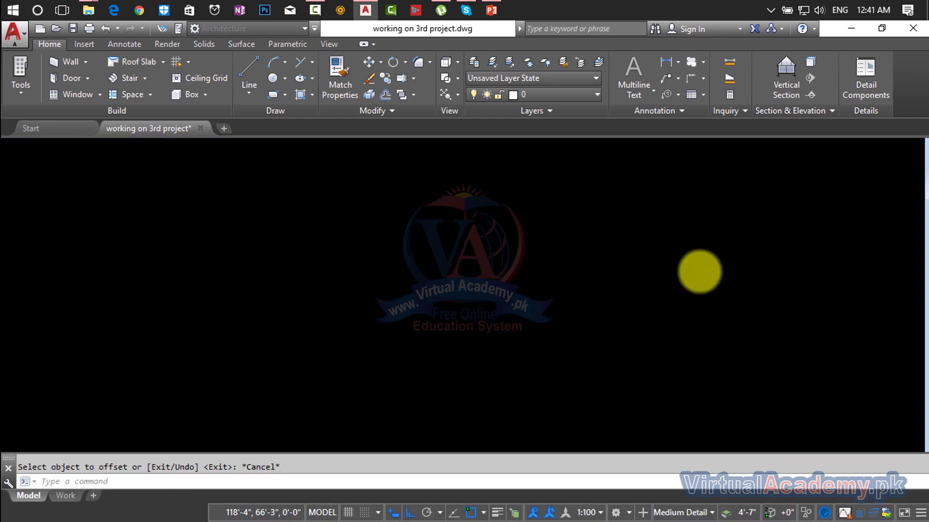
Offset the new horizontal line 9" downward to form the 6'3"x6' room's bottom wall.
key(Escape)
key(Return)
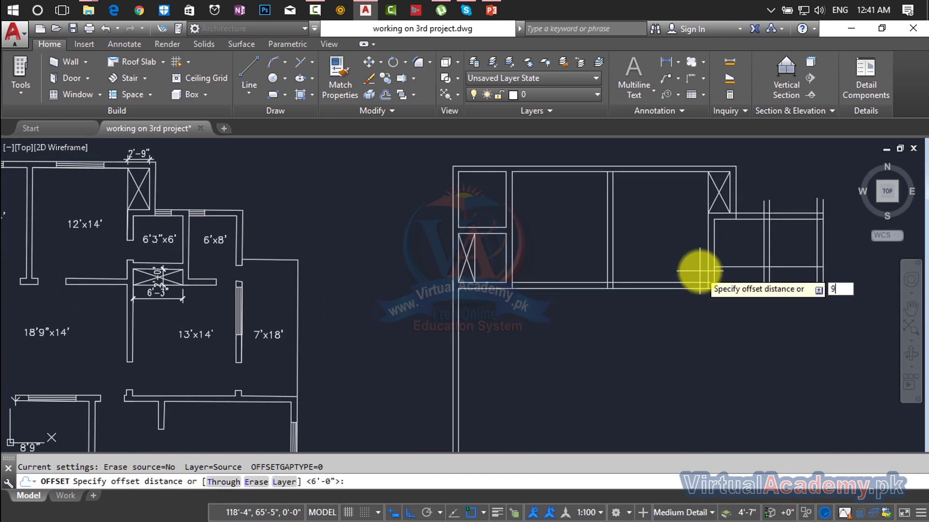
key(Return)
click(726, 265)
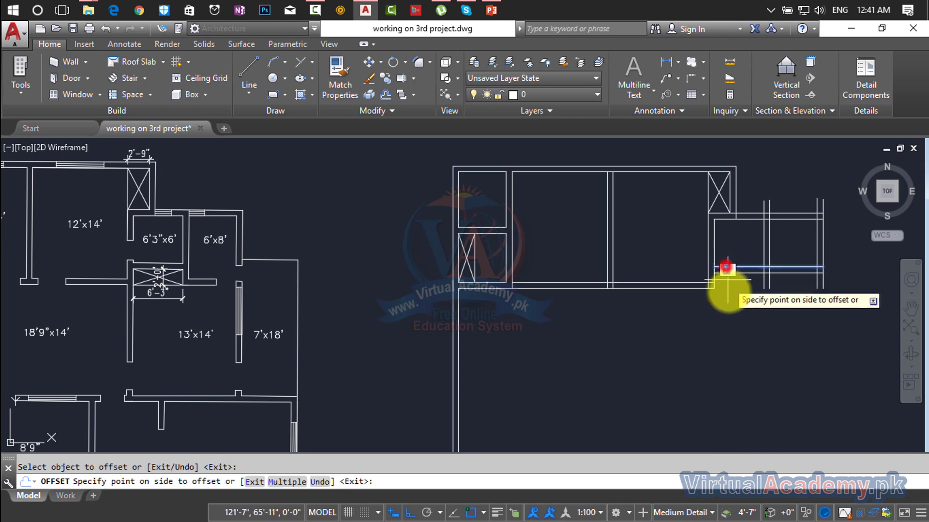
click(729, 297)
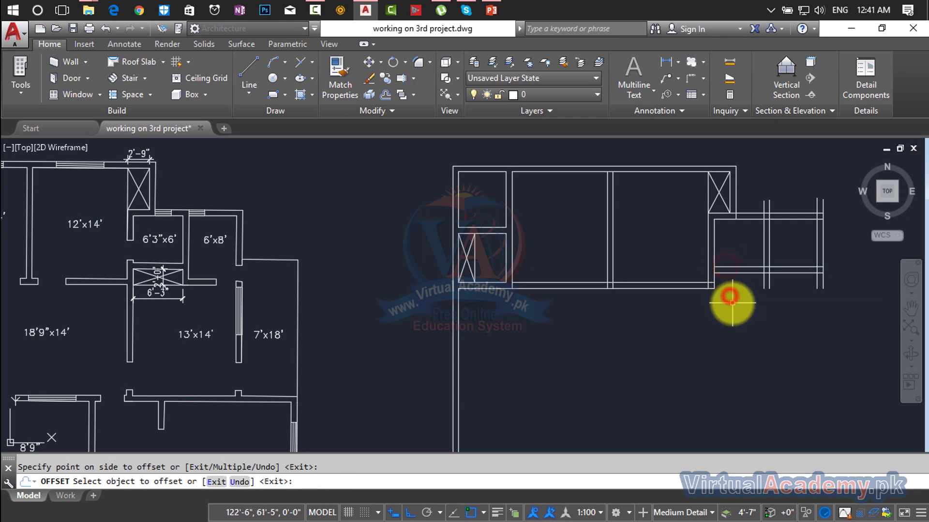
Trim the bottom wall lines crossing the 6'x8' room and the vertical stubs above both small rooms' top wall.
key(Return)
key(Return)
click(796, 252)
click(790, 308)
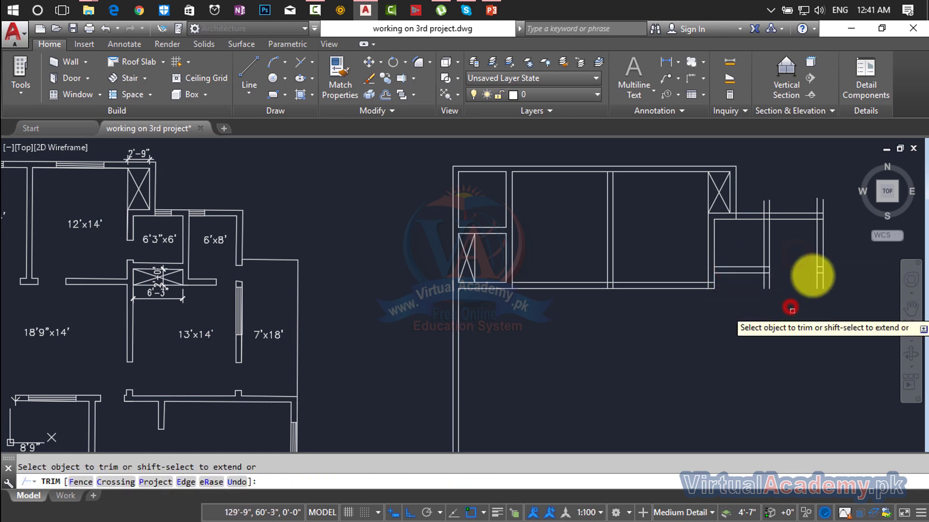
click(843, 207)
click(753, 207)
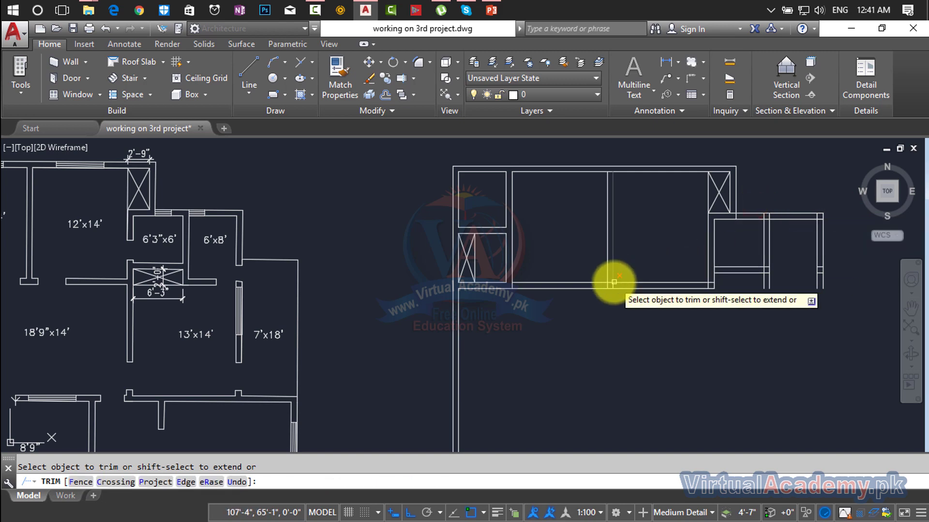
middle_drag(679, 307, 715, 286)
key(Escape)
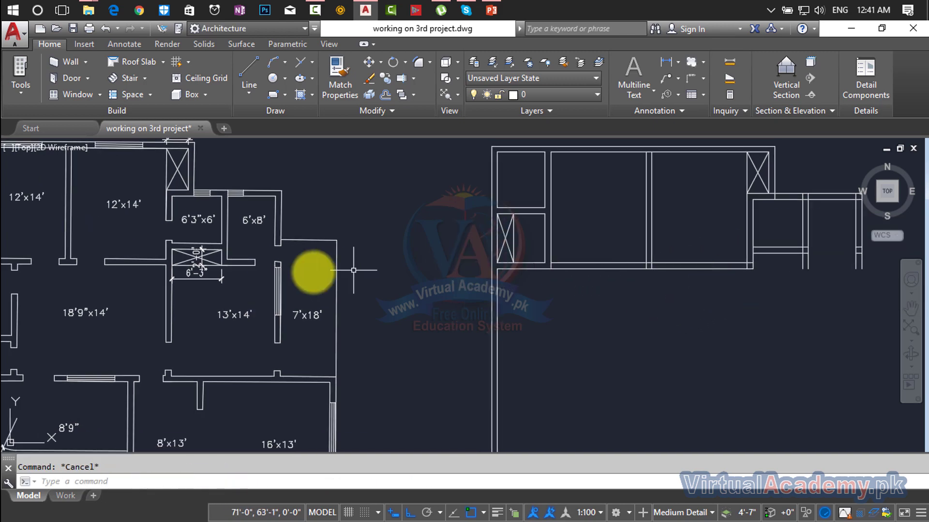
Offset the inner line of the 6'x8' room's top wall 8' downward.
middle_drag(518, 315, 421, 327)
text(o)
key(Return)
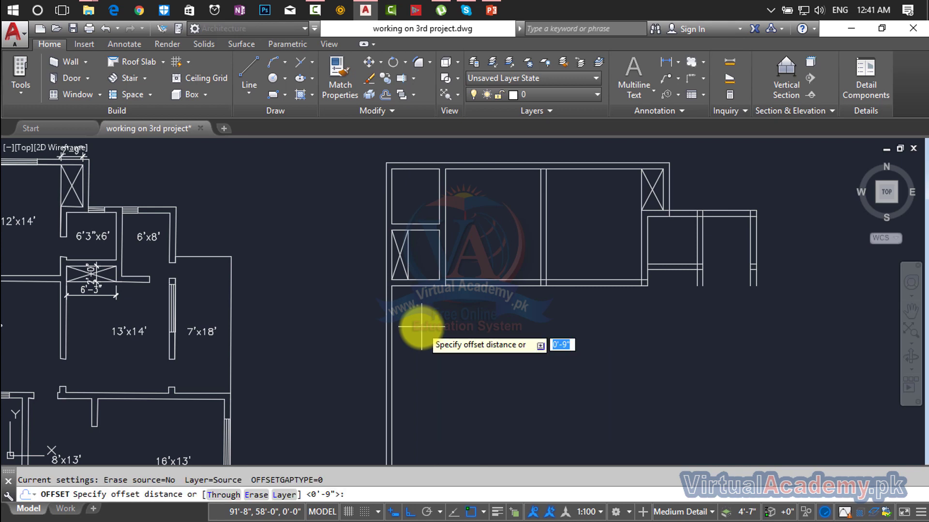
text(8')
key(Return)
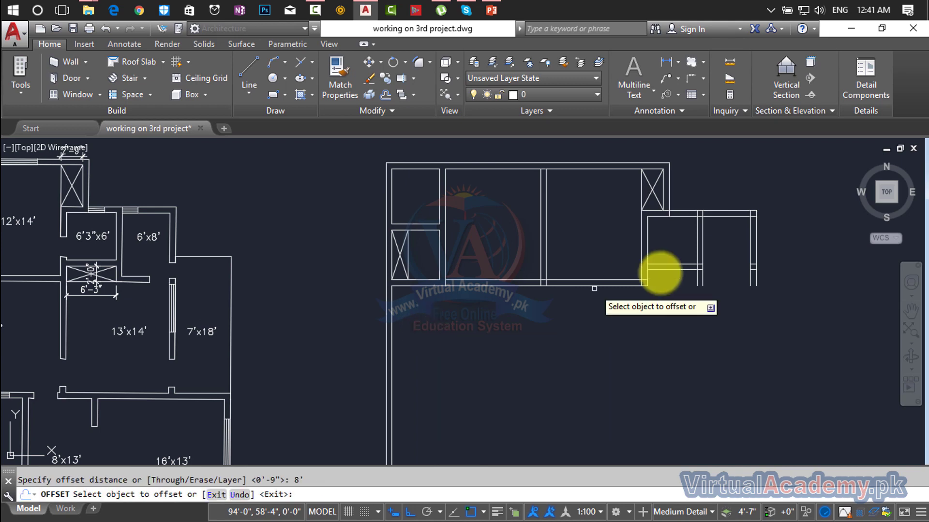
click(739, 218)
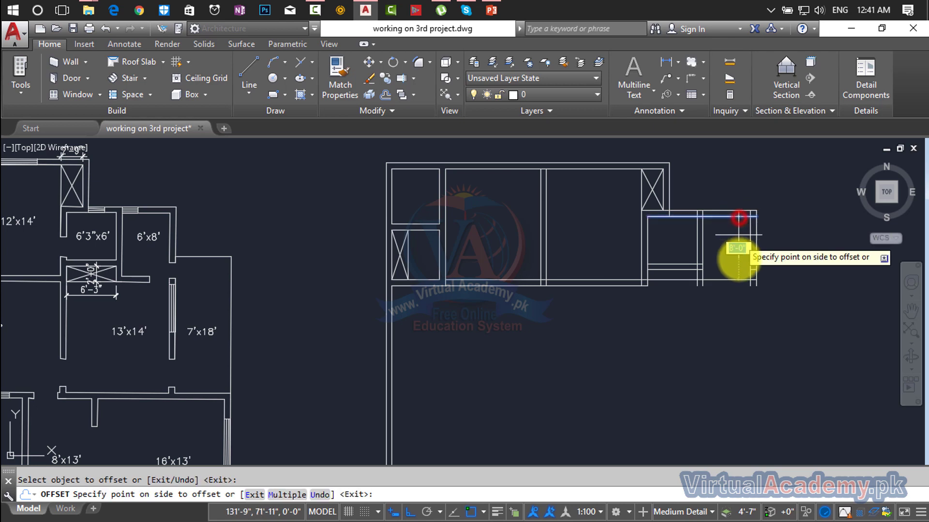
click(736, 264)
key(Escape)
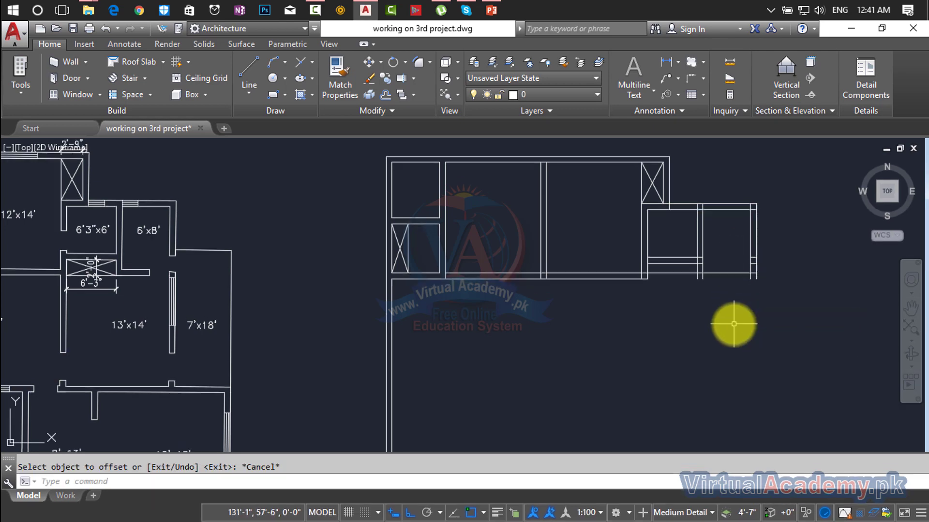
Offset the new horizontal line 9" downward to form the 6'x8' room's bottom wall.
key(Return)
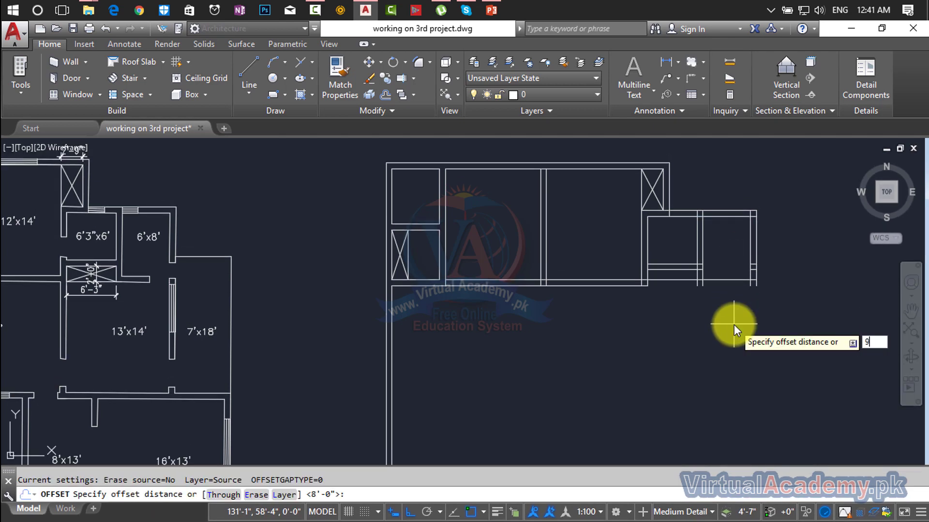
text(9)
key(Return)
click(737, 280)
click(734, 322)
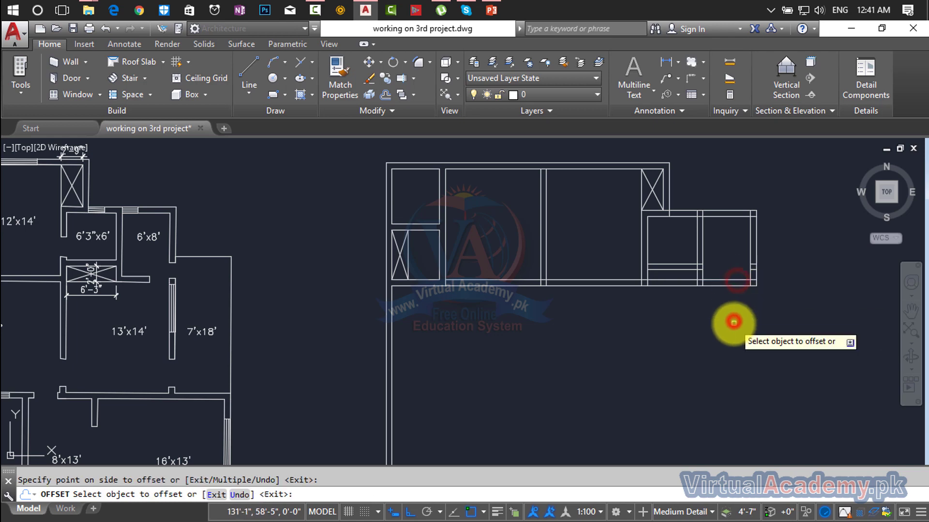
key(Escape)
Trim the short vertical stub and the horizontal piece closing the wall gap beside the right closet's lower corner.
middle_drag(742, 292, 823, 292)
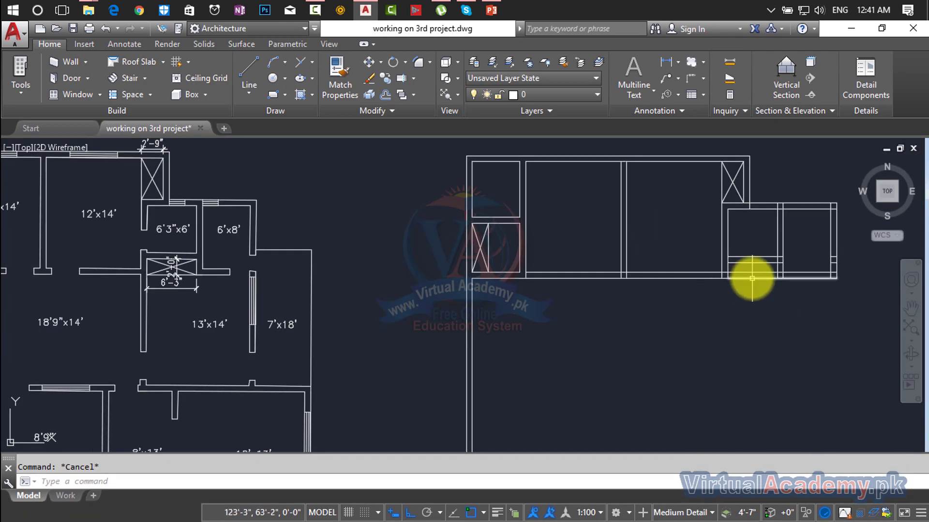
scroll(752, 272, up, 4)
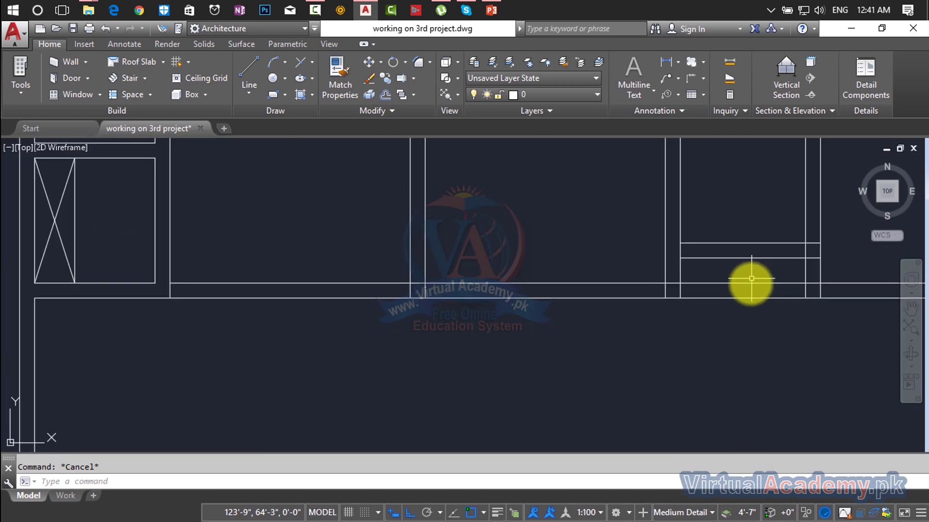
key(Return)
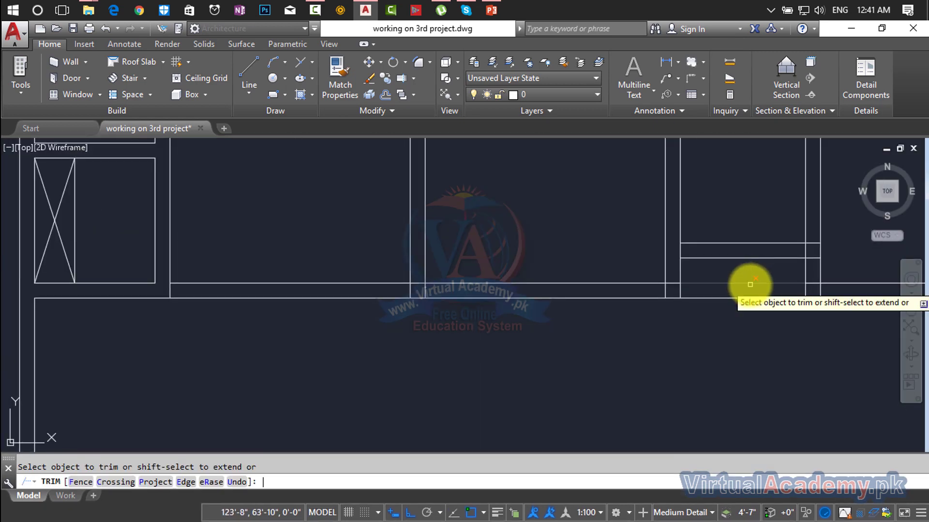
scroll(750, 286, down, 3)
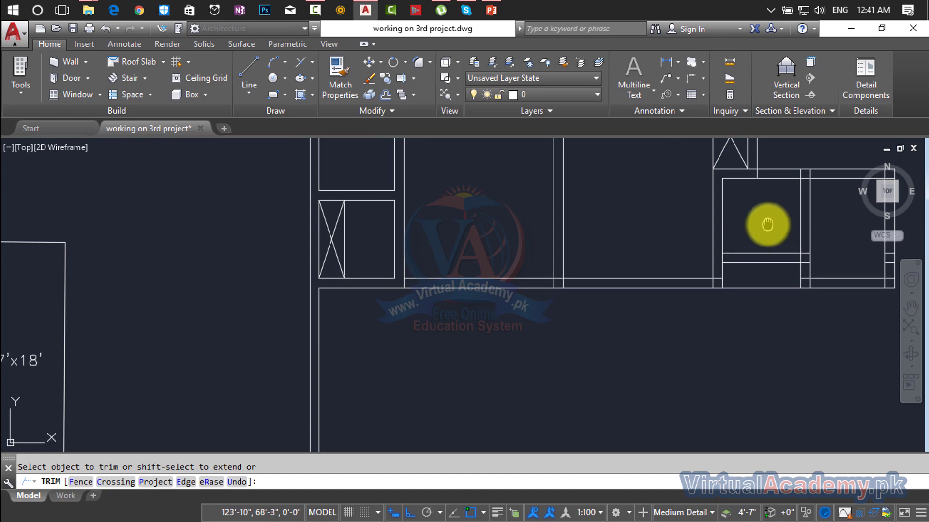
middle_drag(767, 222, 722, 295)
scroll(716, 234, up, 5)
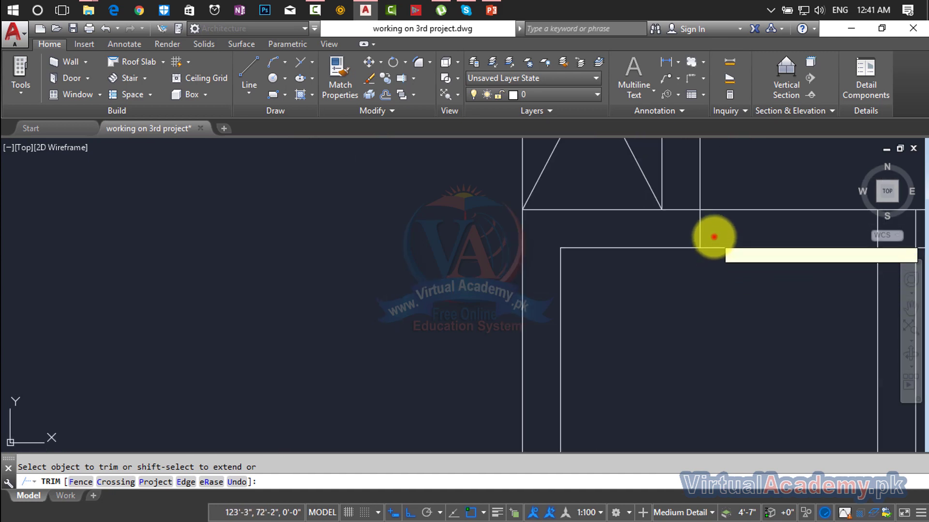
click(685, 231)
click(684, 245)
scroll(719, 259, down, 5)
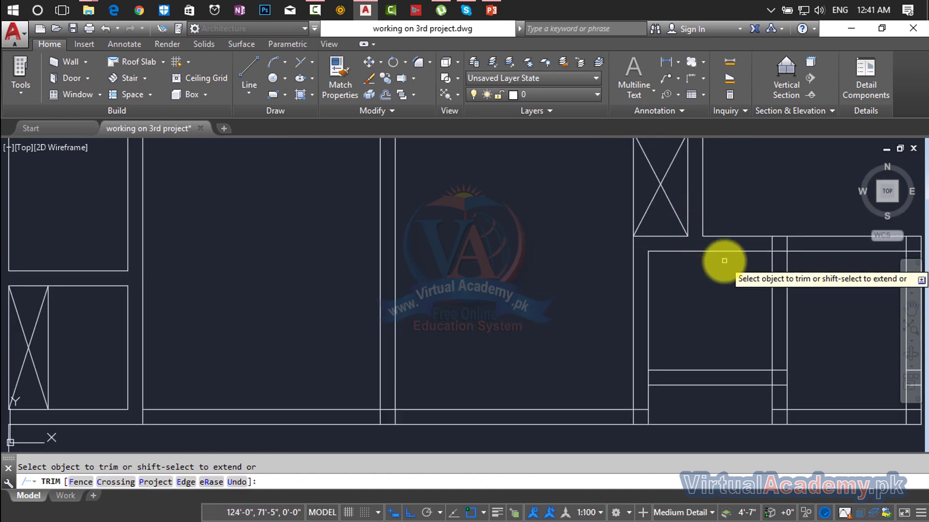
Trim the inner top wall line where it crosses the partition between the two small rooms.
middle_drag(725, 262, 620, 252)
scroll(675, 228, up, 6)
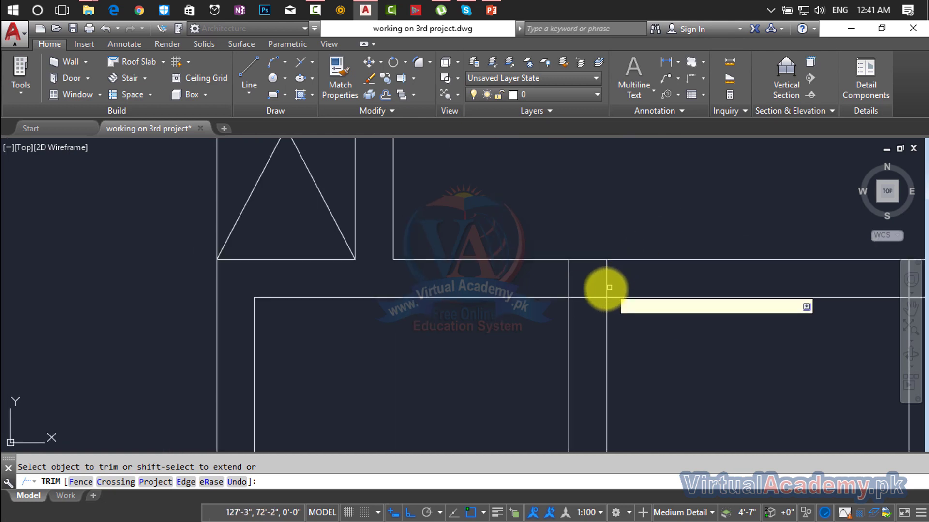
click(589, 286)
click(590, 341)
click(637, 276)
click(530, 284)
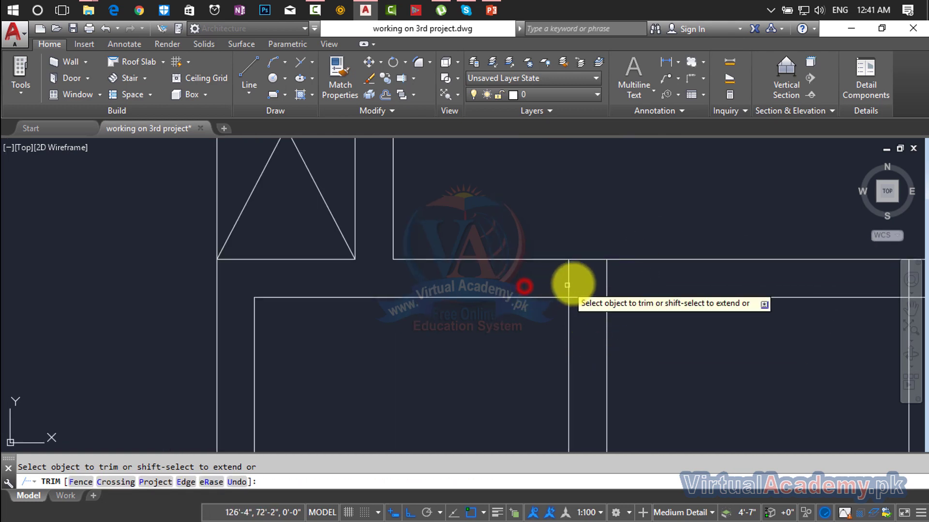
click(586, 276)
click(589, 346)
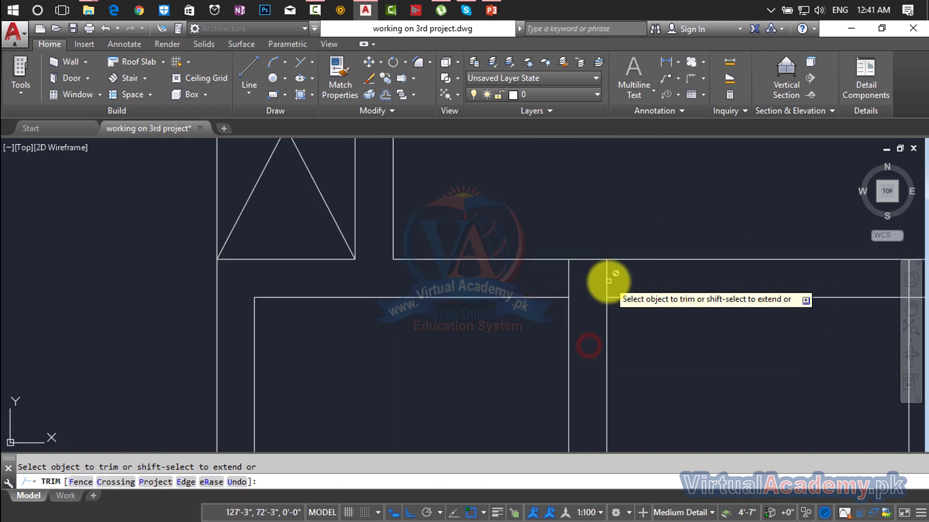
Trim the inner top wall line where it crosses the 6'x8' room's right wall.
scroll(606, 281, down, 5)
scroll(518, 286, up, 5)
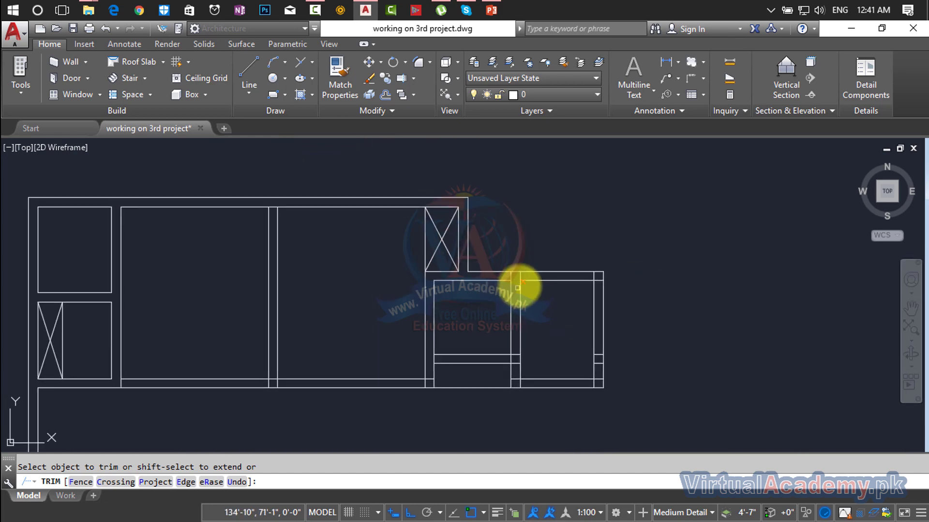
click(701, 251)
click(696, 320)
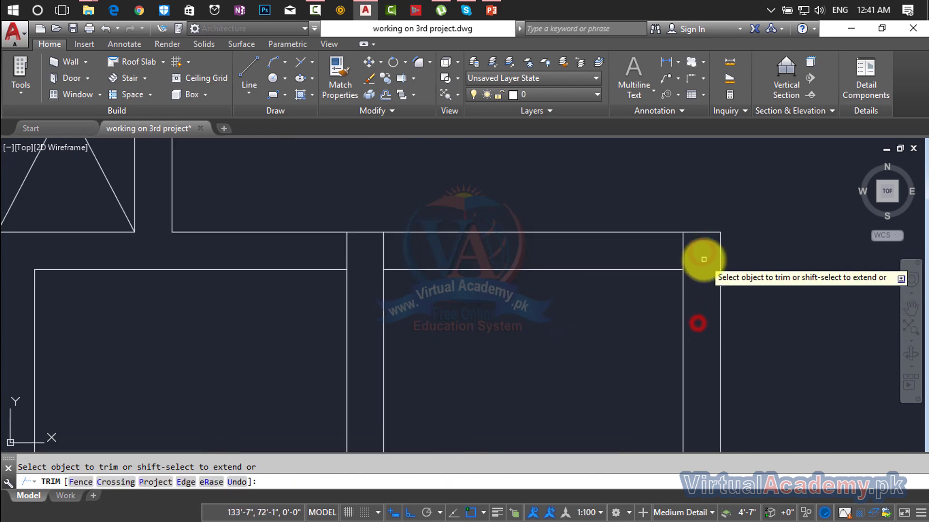
click(702, 257)
click(628, 255)
scroll(628, 262, down, 4)
middle_drag(644, 292, 645, 188)
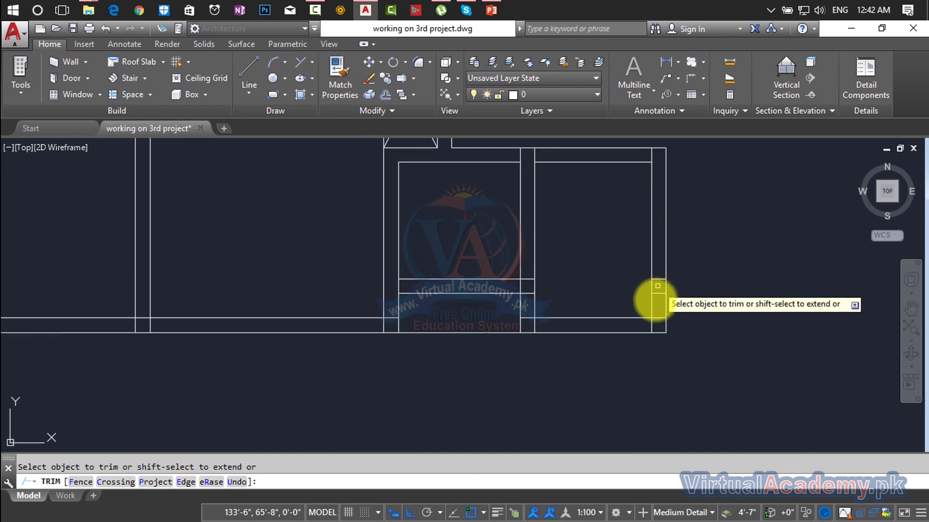
Trim the overlapping wall lines at the 6'x8' room's two bottom corners, leaving clean inner corners.
scroll(654, 310, up, 4)
click(654, 313)
click(658, 342)
click(656, 345)
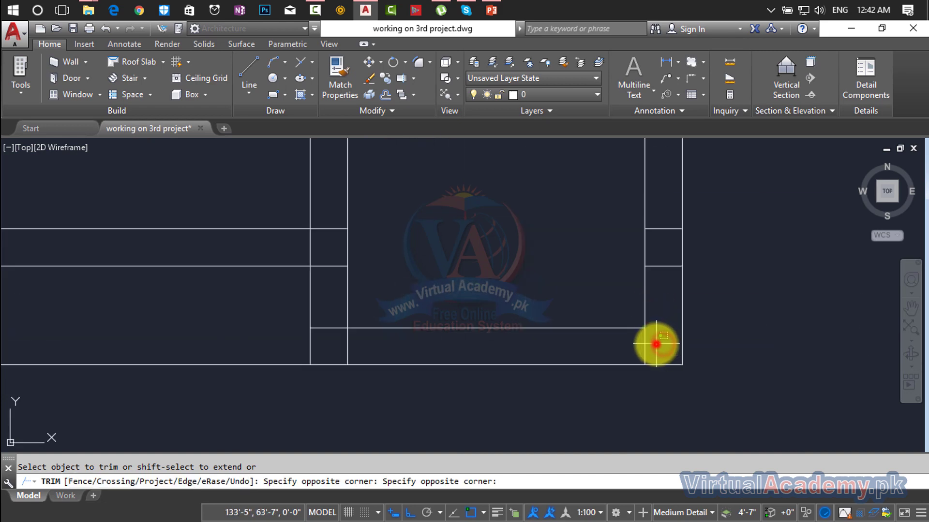
click(607, 352)
click(380, 342)
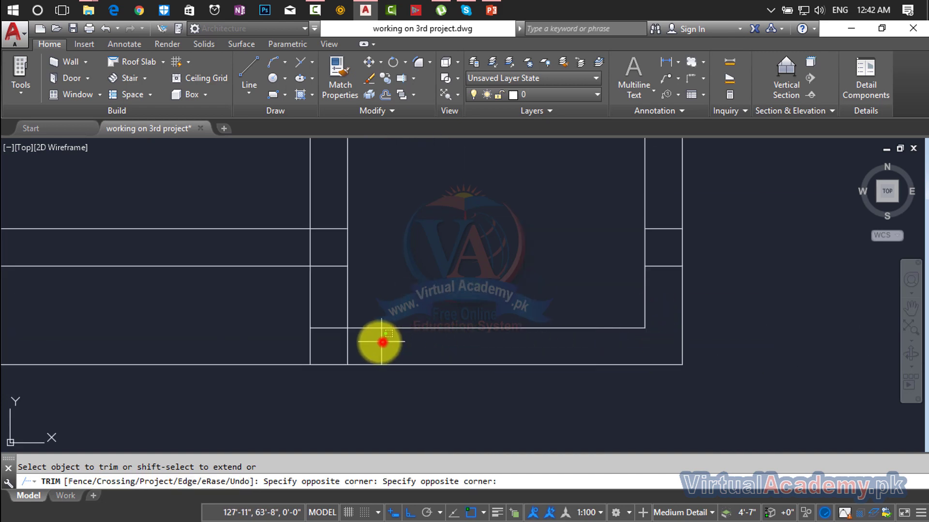
click(326, 346)
click(328, 317)
click(340, 349)
scroll(389, 320, down, 4)
Delete the two short horizontal stubs inside the 6'x8' room's right wall.
middle_drag(423, 324, 565, 312)
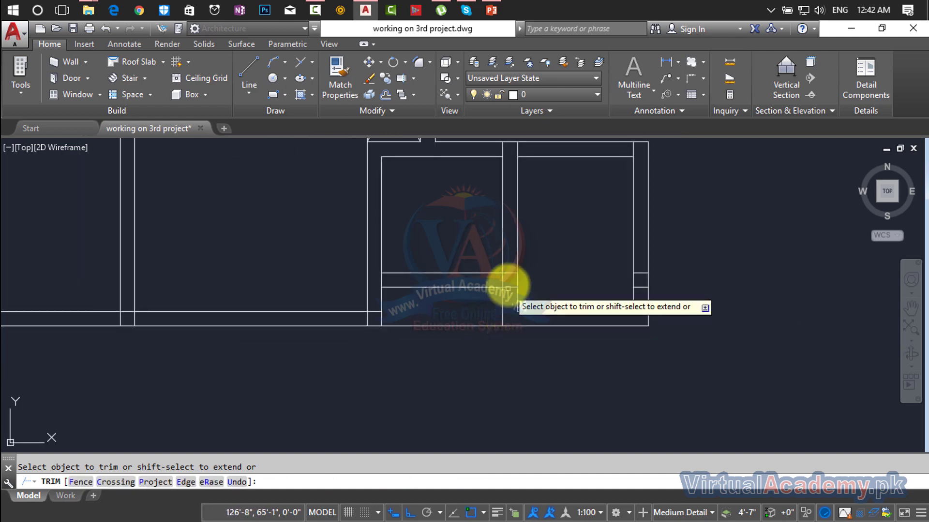
click(512, 263)
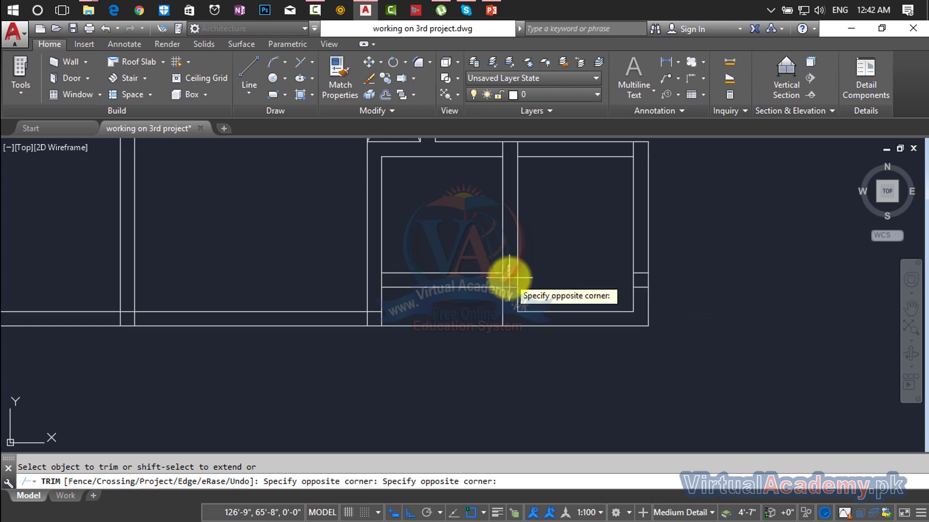
key(Escape)
scroll(509, 273, down, 2)
middle_drag(571, 276, 646, 265)
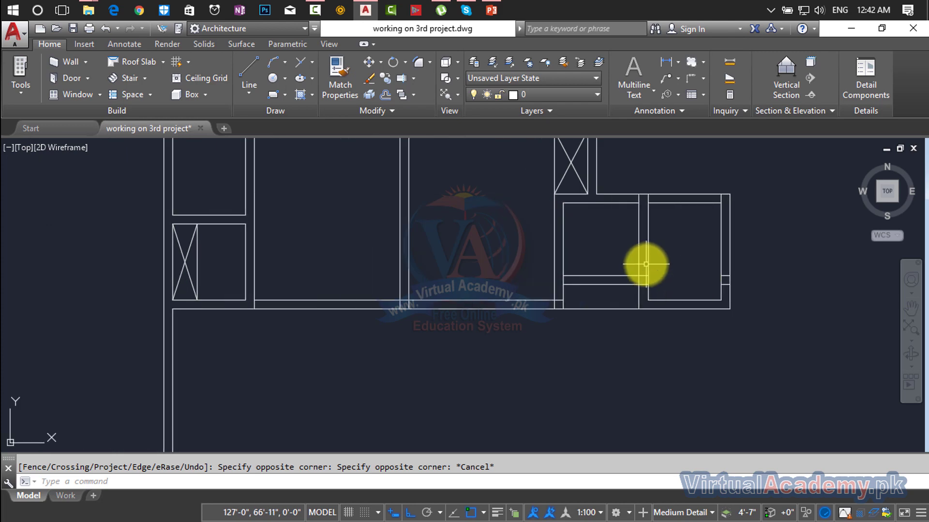
click(684, 263)
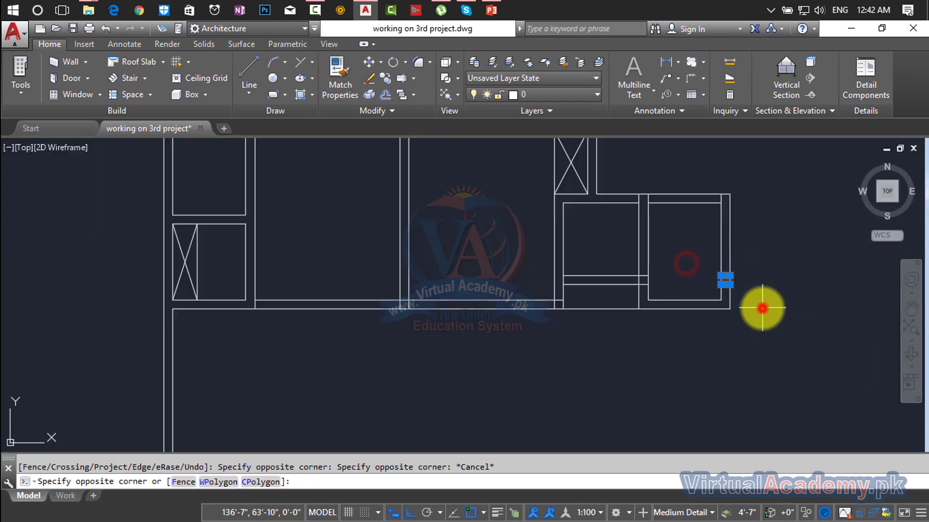
key(Delete)
Delete the short vertical stubs within the small rooms' top wall, at the outer right corner and above the partition.
click(703, 172)
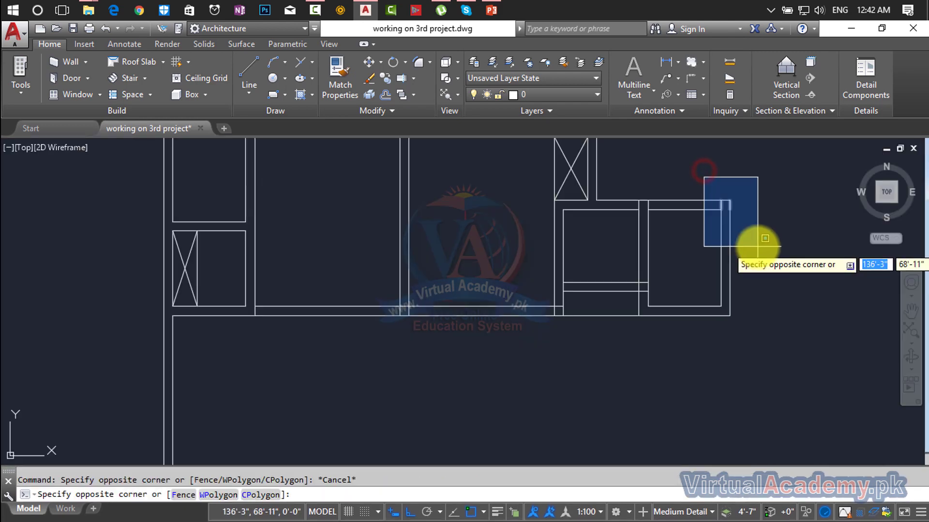
click(758, 247)
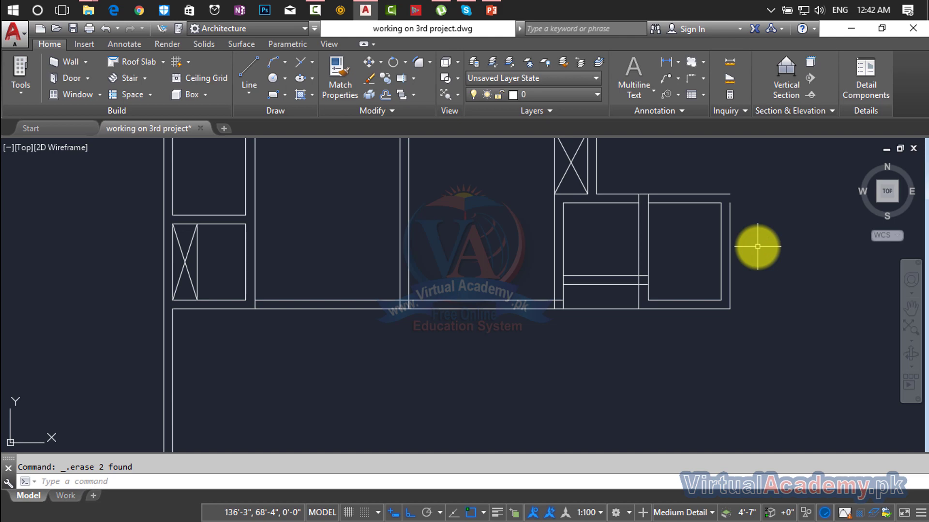
click(633, 192)
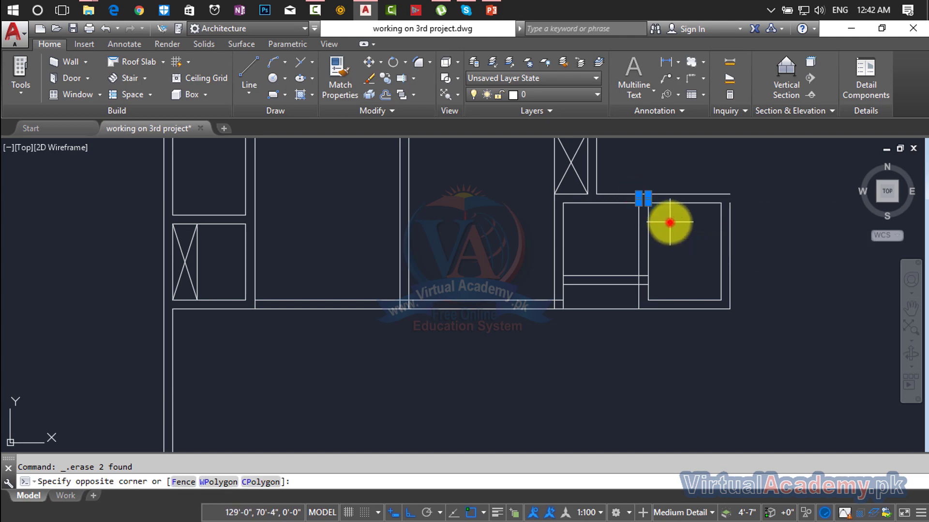
Fillet the 6'x8' room's outer right wall line to the outer top wall line with zero radius to close the corner.
scroll(743, 202, up, 5)
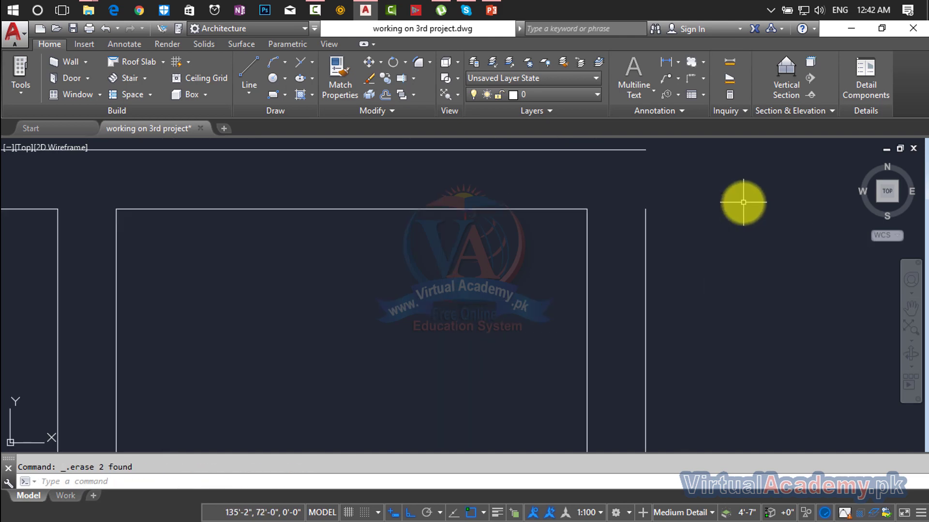
key(Return)
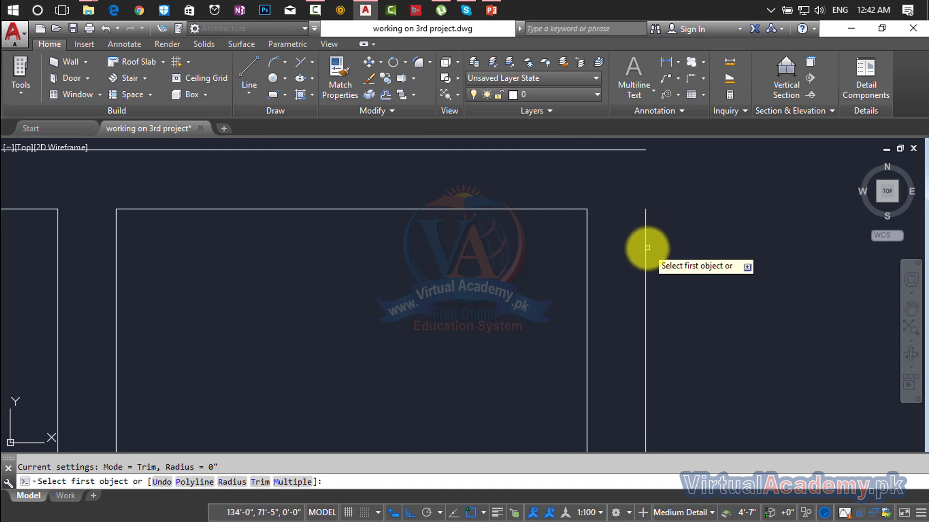
click(647, 250)
click(626, 151)
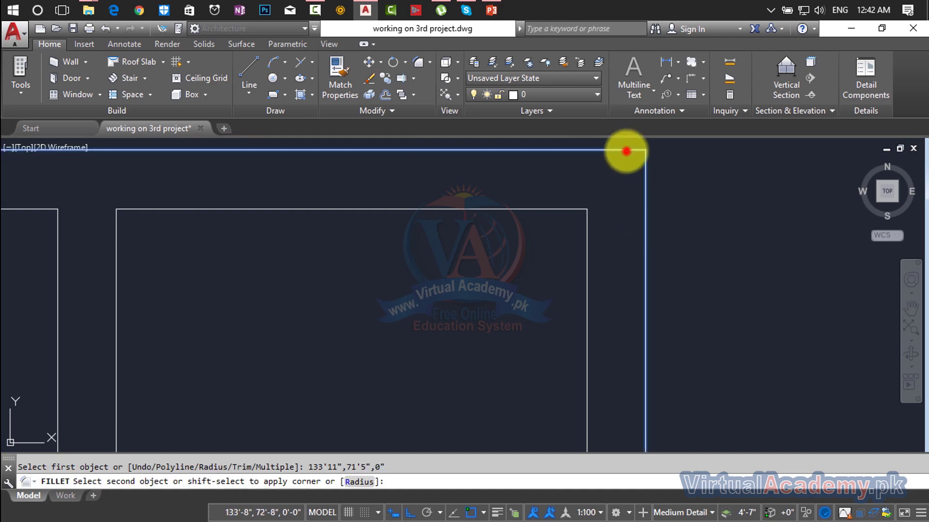
scroll(681, 248, down, 2)
scroll(682, 247, down, 3)
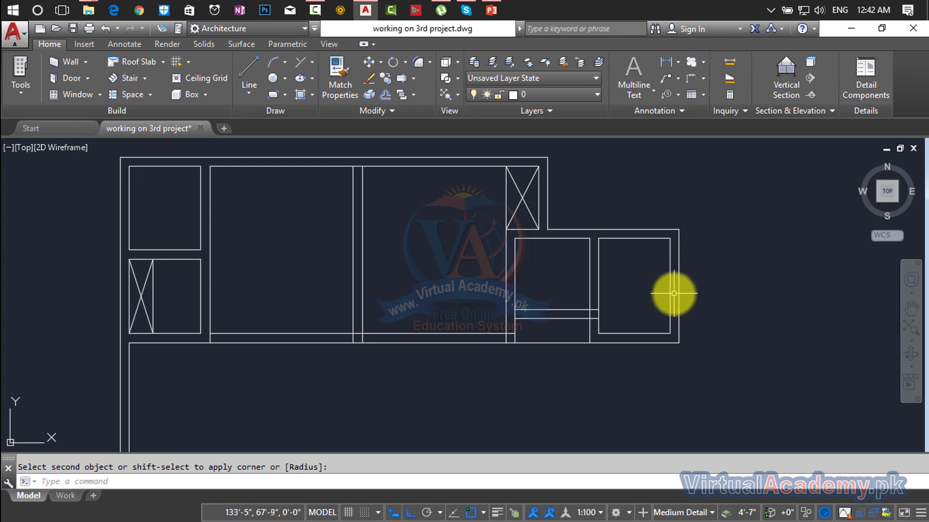
Trim the wall lines where the 6'3"x6' room's bottom wall meets the partition beside the 6'x8' room.
scroll(672, 295, down, 3)
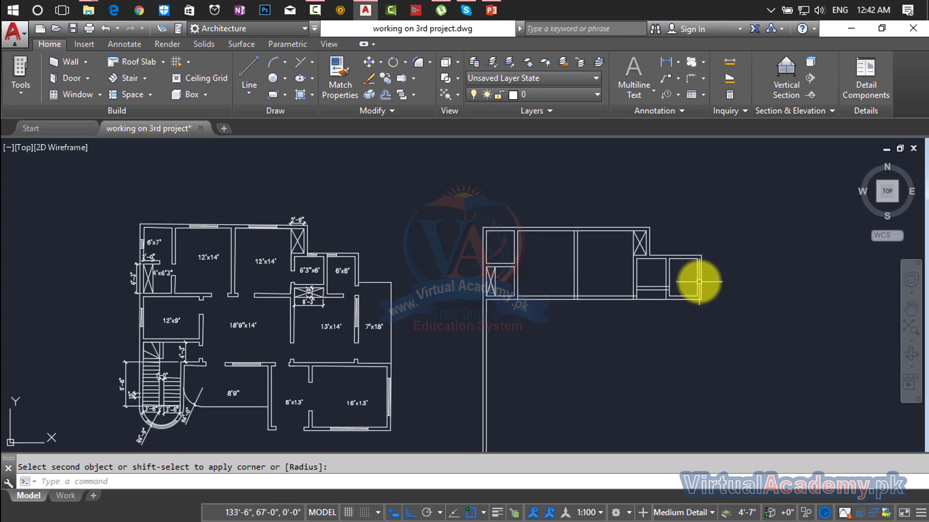
scroll(664, 304, up, 6)
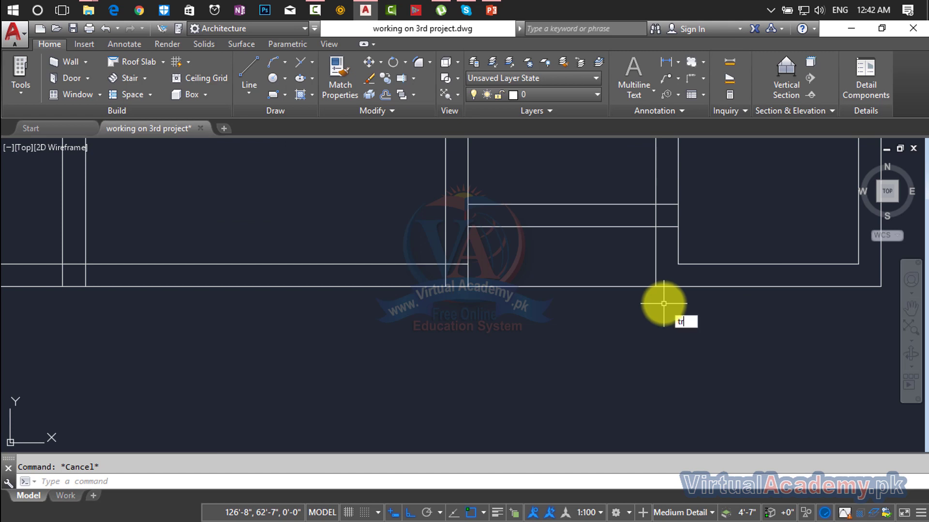
key(Return)
click(667, 227)
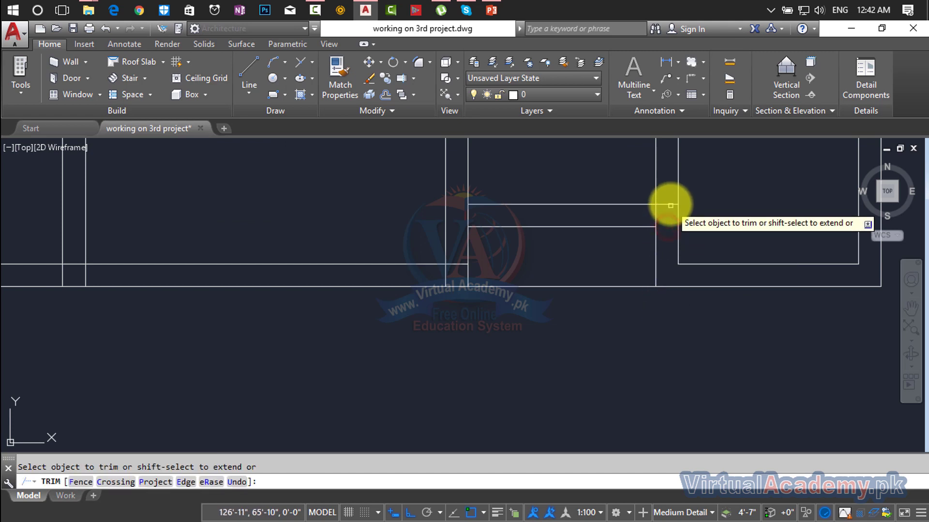
click(671, 206)
click(655, 213)
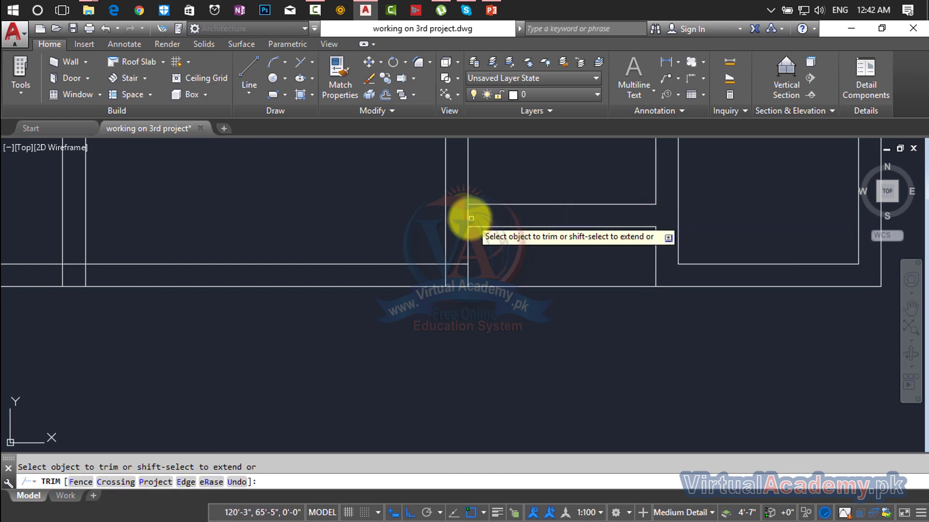
Trim the leftover wall line pieces at the lower corner between the right 12'x14' room and the closet below the 6'3"x6' room.
click(462, 264)
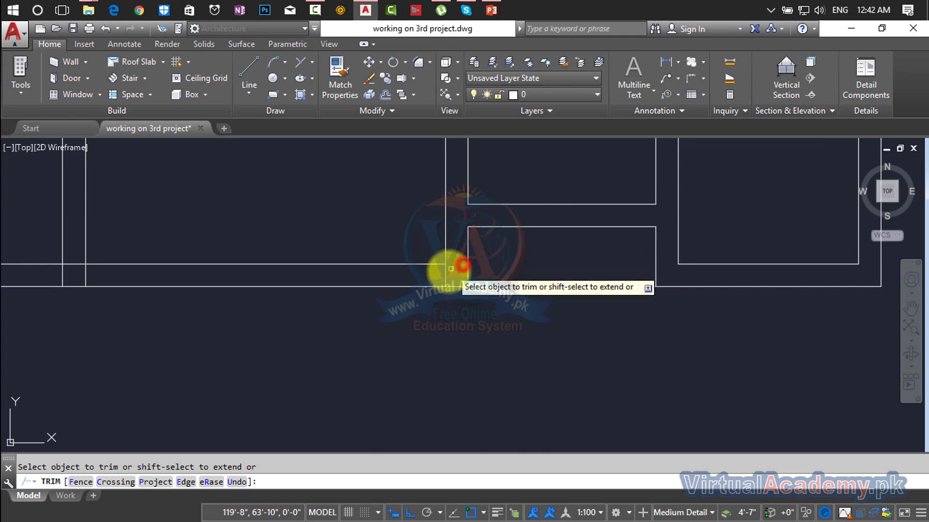
click(445, 275)
scroll(546, 307, down, 3)
scroll(629, 290, up, 4)
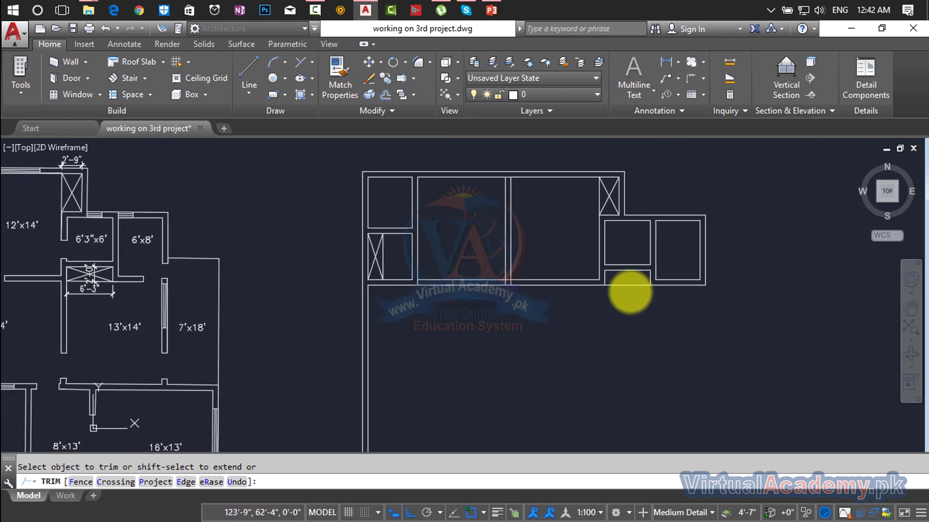
key(Escape)
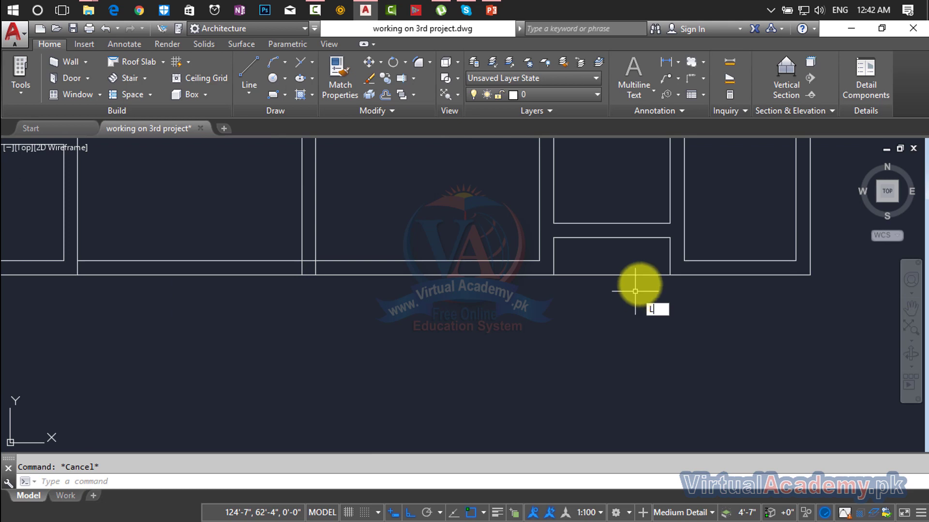
Draw two crossing diagonal lines between opposite corners of the closet below the 6'3"x6' room.
text(L)
key(Return)
click(669, 239)
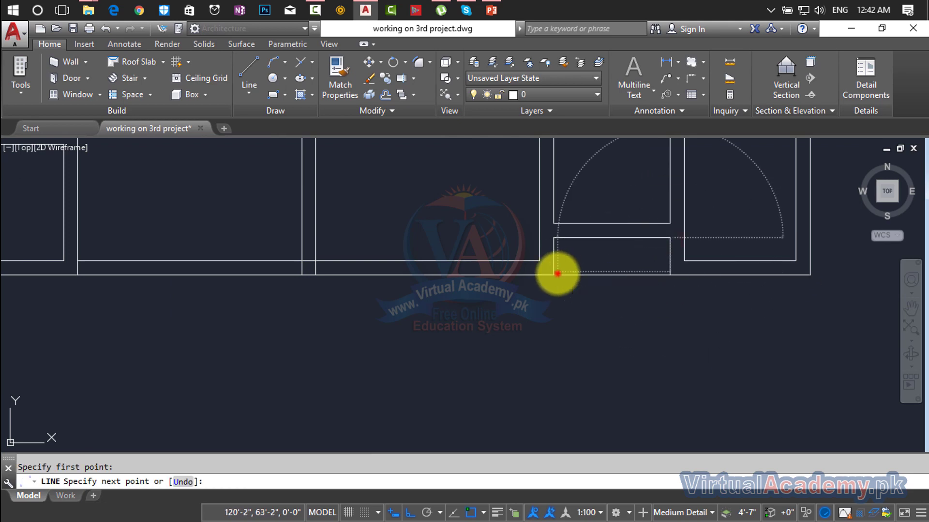
click(558, 274)
key(Return)
key(Return)
click(554, 243)
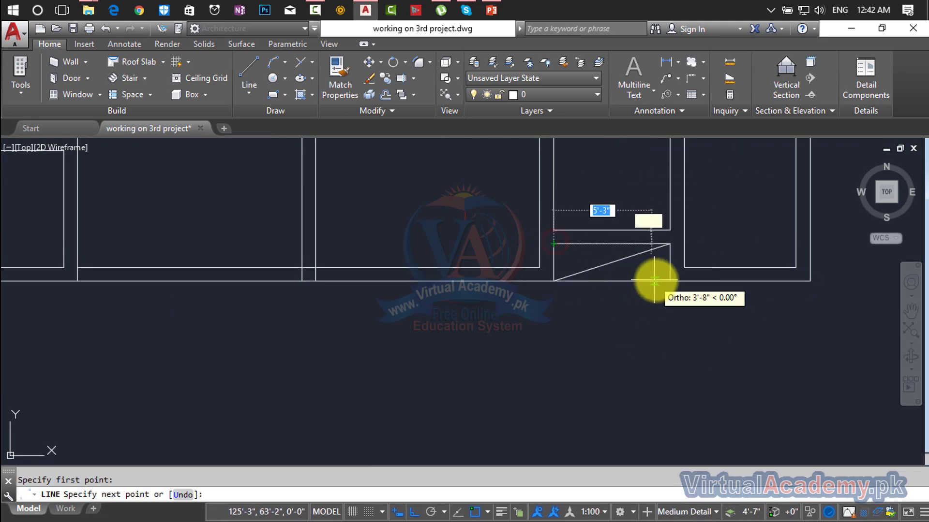
click(667, 281)
key(Return)
Offset the inner line of the long left exterior wall 12' inward to set the width of the 12'x9' room.
scroll(648, 307, down, 4)
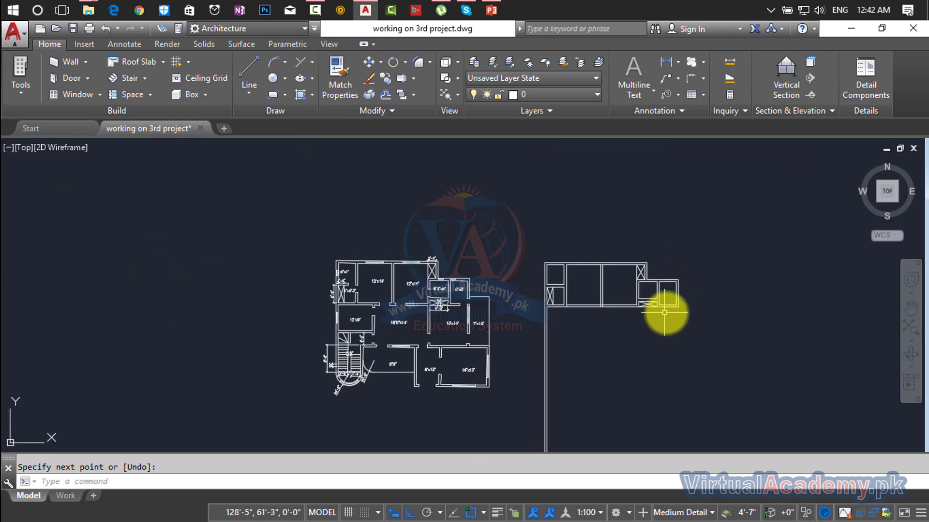
scroll(642, 328, up, 3)
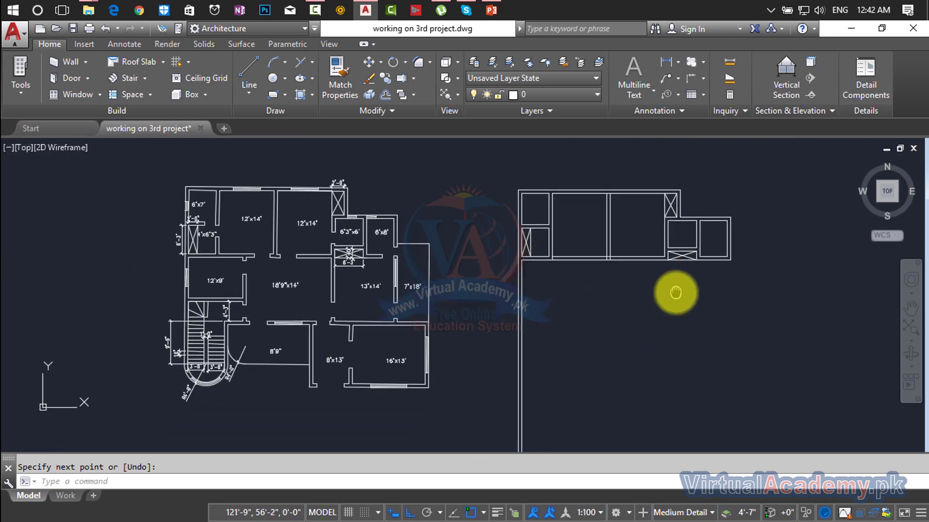
scroll(637, 282, down, 2)
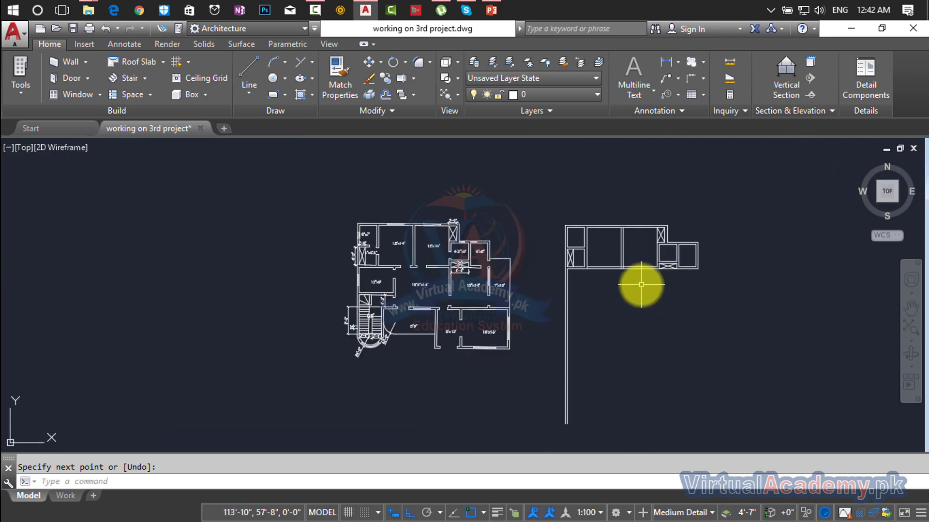
scroll(648, 261, up, 2)
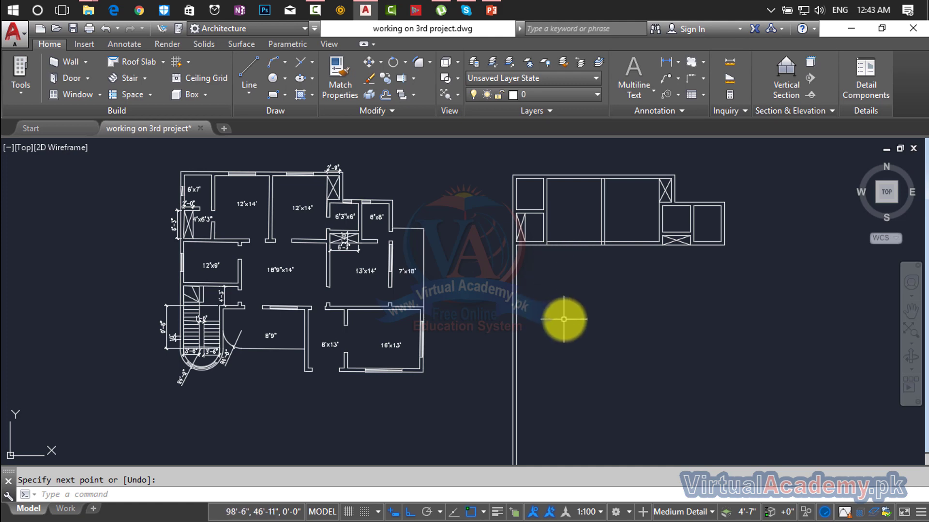
key(Escape)
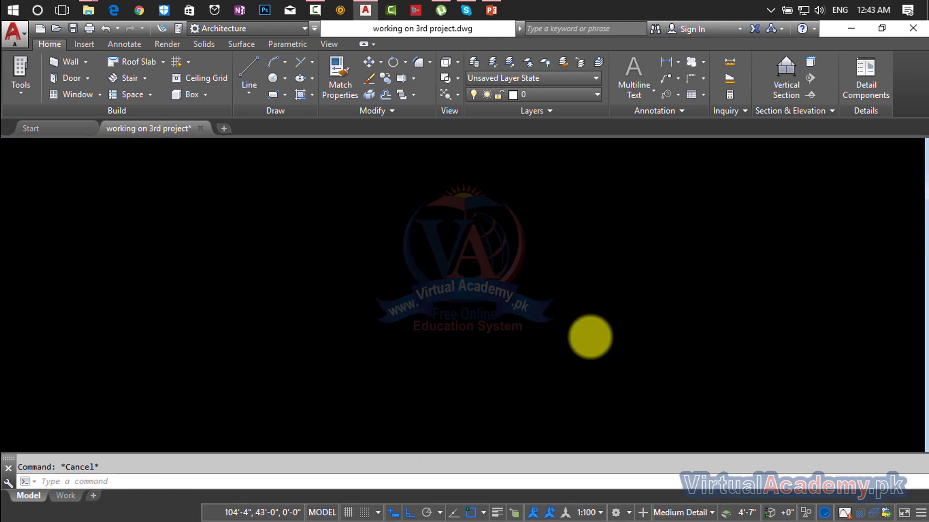
scroll(281, 273, up, 3)
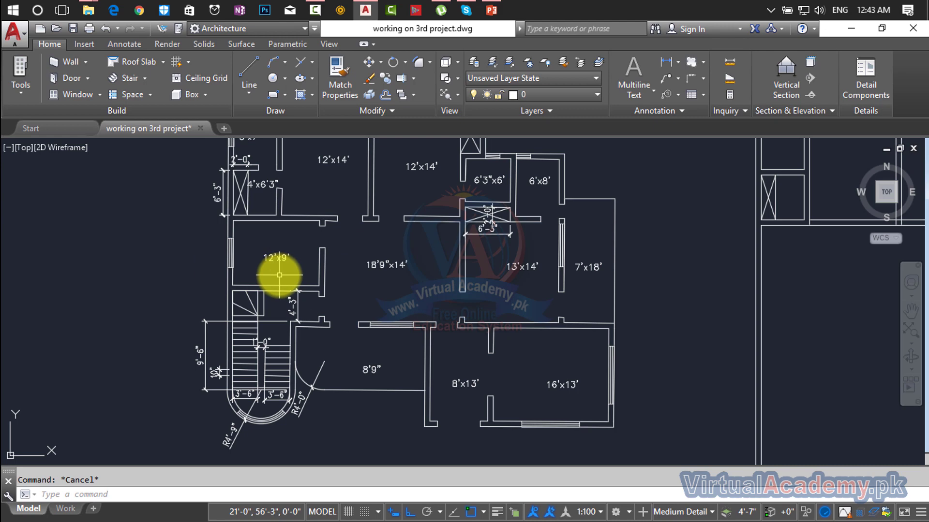
text(o)
key(Return)
text(12')
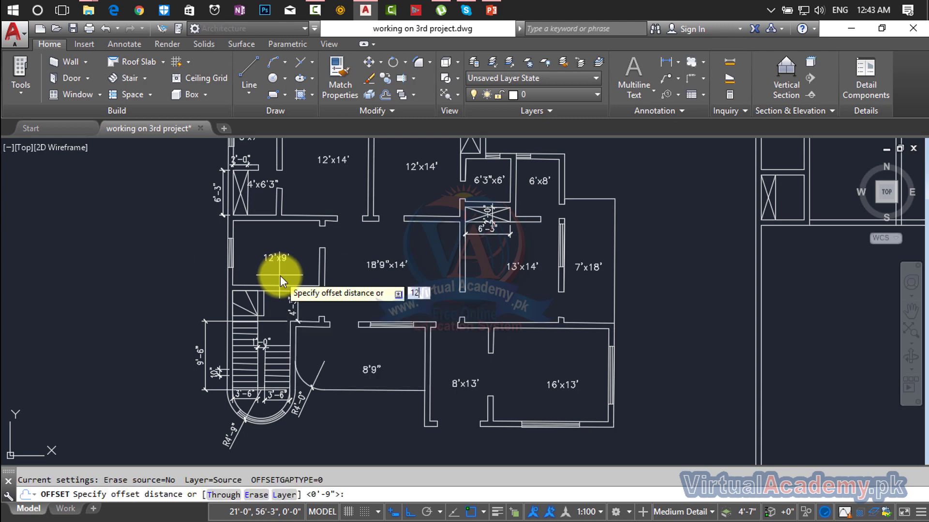
key(Return)
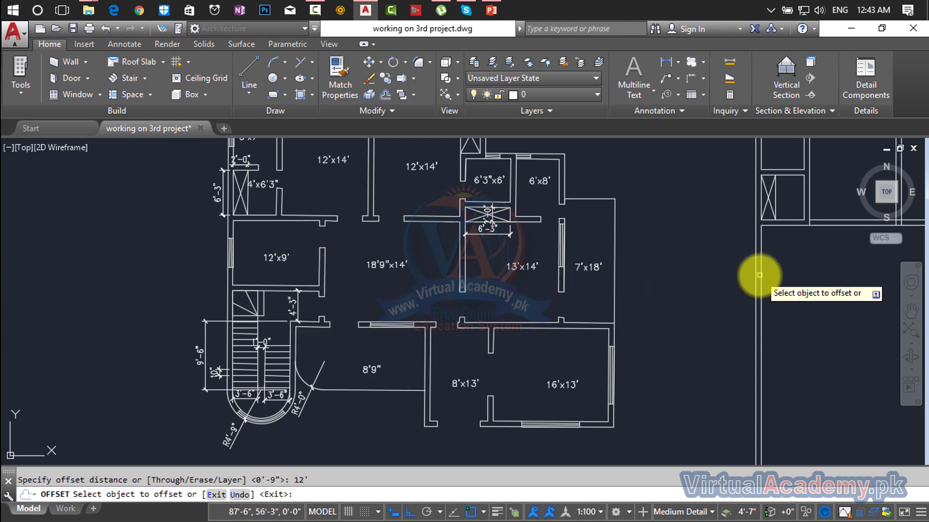
click(759, 276)
click(855, 276)
middle_drag(850, 276, 681, 277)
Offset both segments of the upper rooms' lower wall line 9' downward to set the depth of the 12'x9' room.
key(Return)
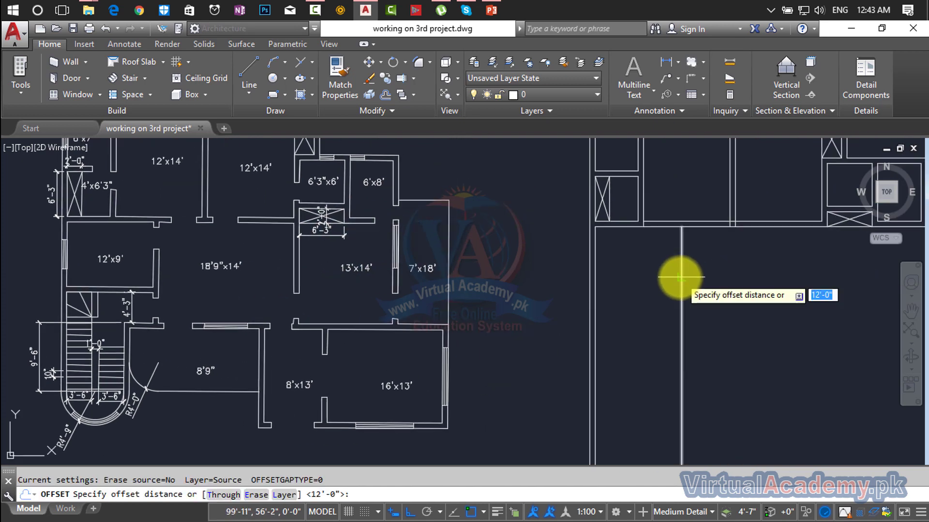
click(702, 227)
click(703, 311)
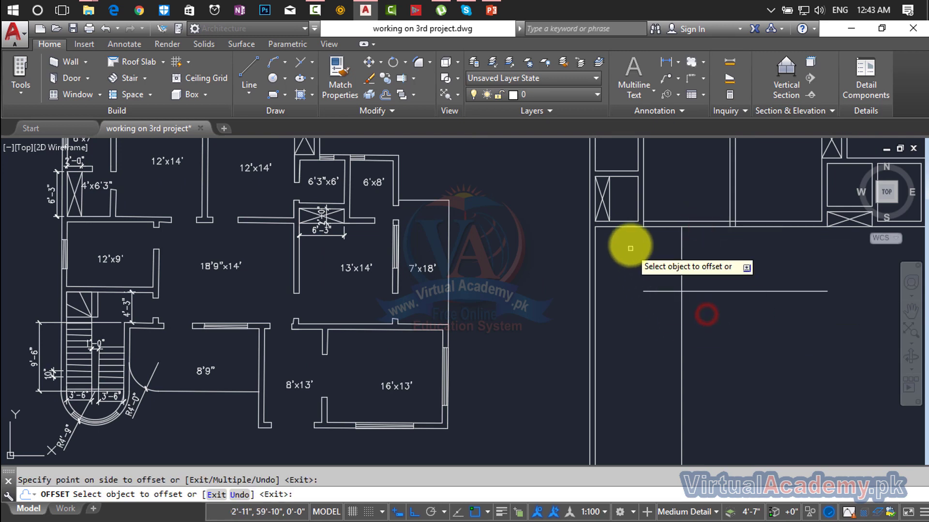
click(624, 226)
click(622, 335)
key(Escape)
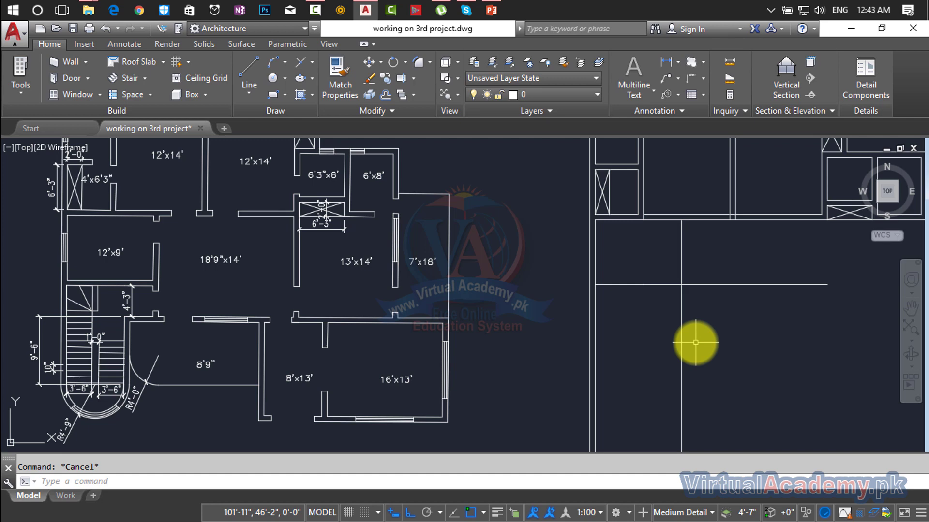
Offset the 12'x9' room's right wall line and both bottom wall segments 9" outward to give the walls thickness.
key(Return)
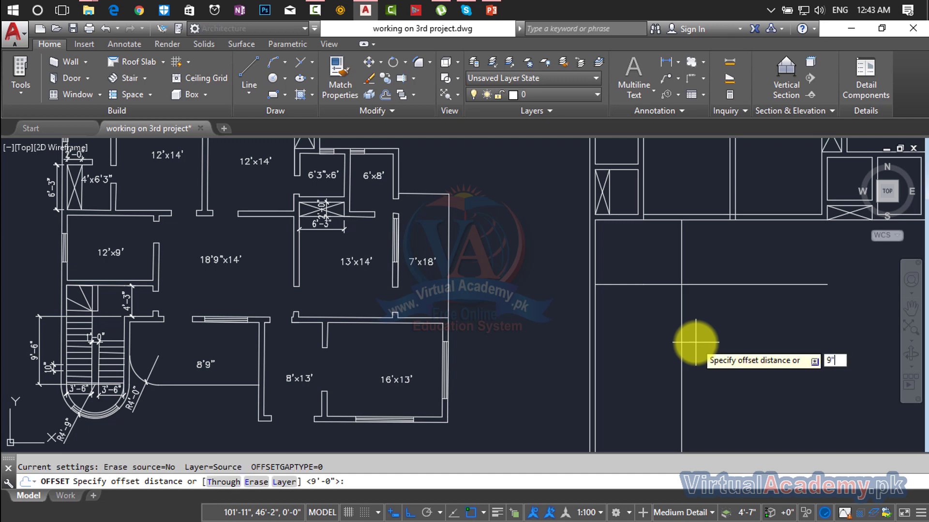
text(9")
key(Return)
click(682, 271)
click(733, 283)
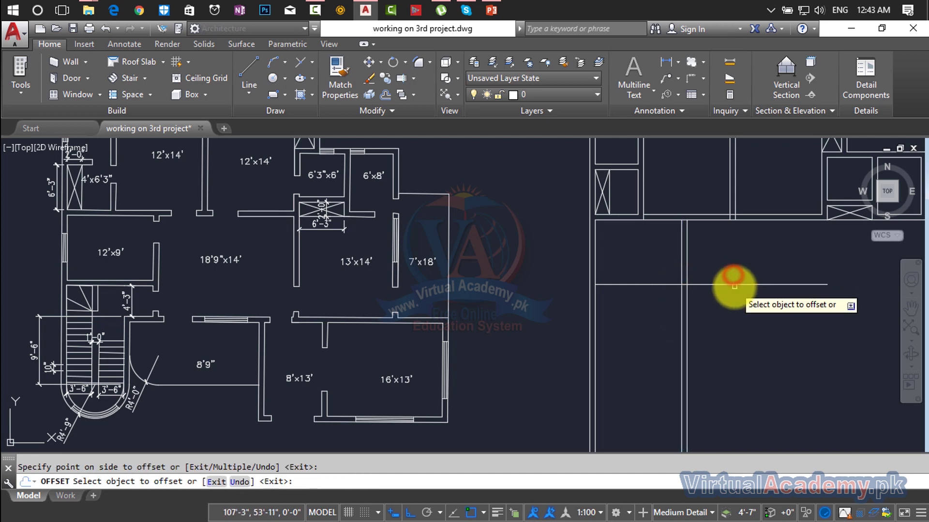
click(734, 287)
click(731, 356)
click(620, 286)
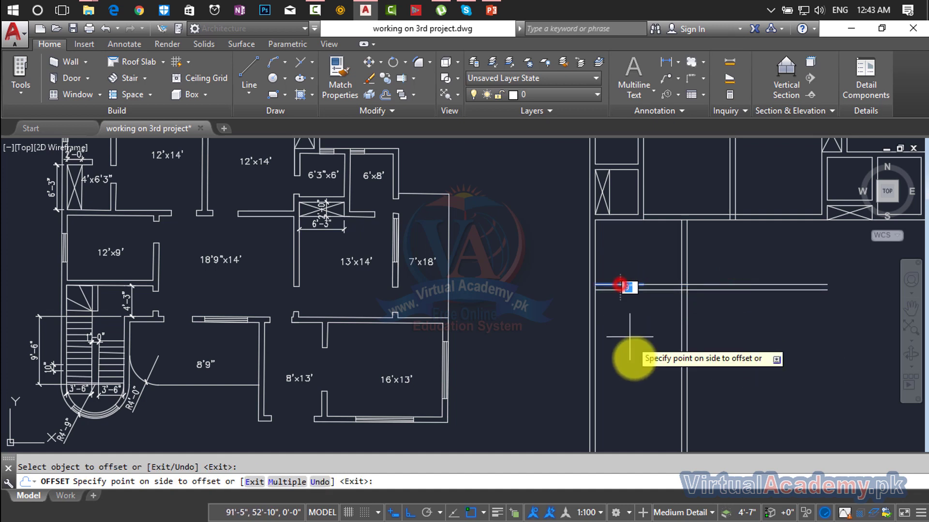
click(630, 341)
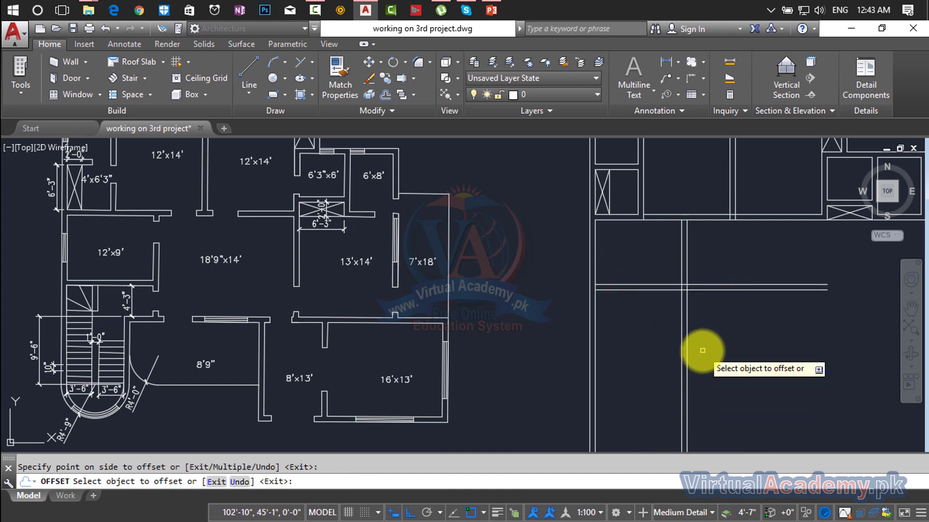
key(Escape)
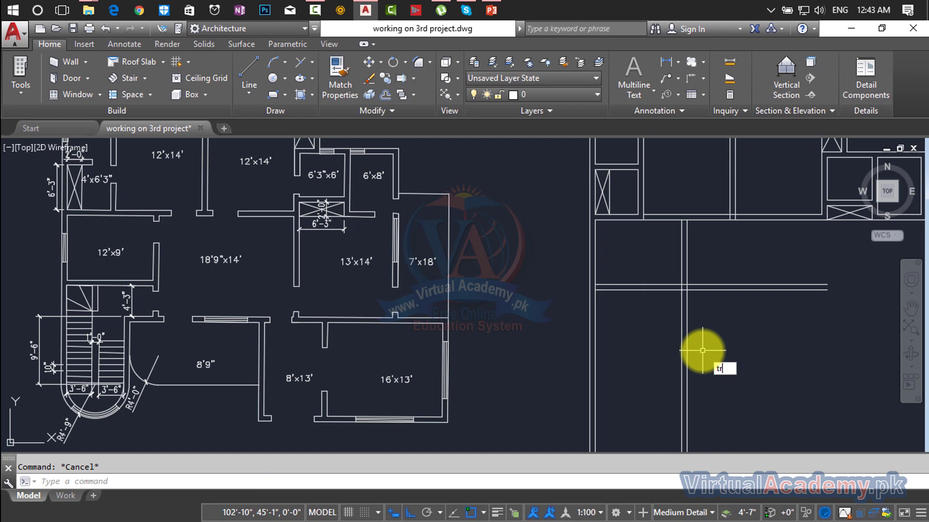
Trim the wall lines that overrun the 12'x9' room's lower right corner, both to the right and below.
key(Return)
key(Return)
click(719, 252)
click(721, 367)
click(727, 317)
click(657, 369)
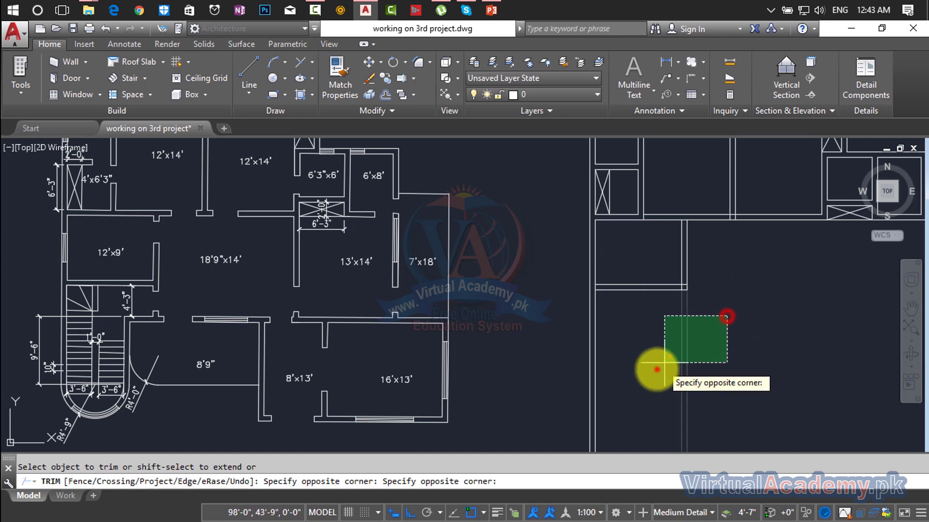
middle_drag(655, 369, 618, 367)
key(Escape)
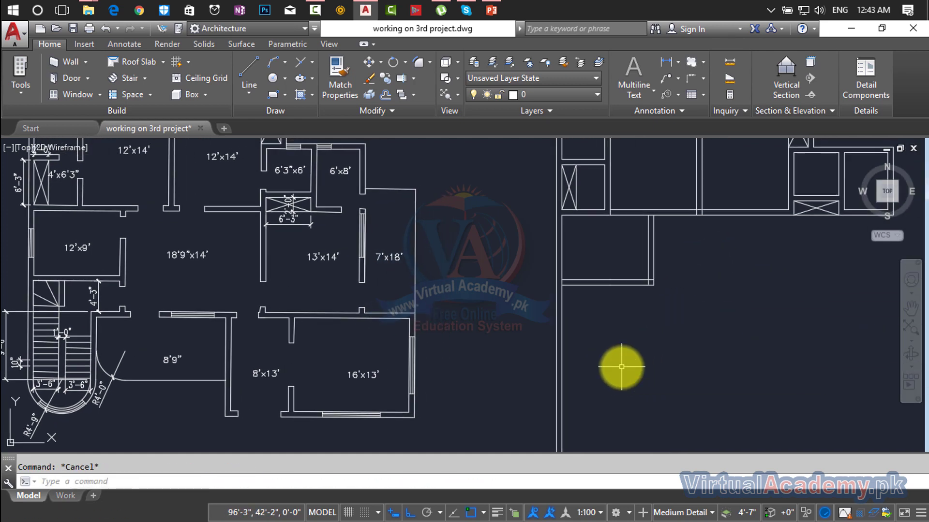
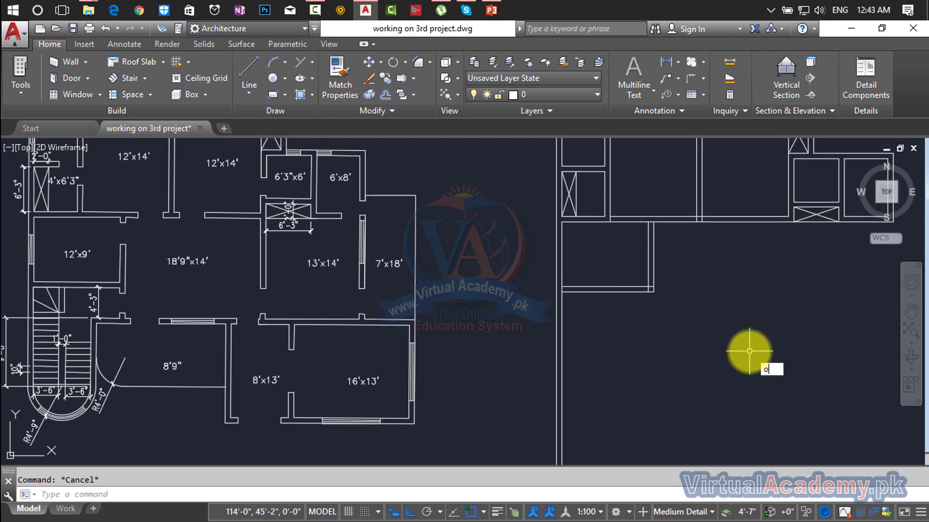
Offset both segments of the upper rooms' lower wall line 14' downward for the bottom of the 18'9"x14' room.
key(Return)
key(Return)
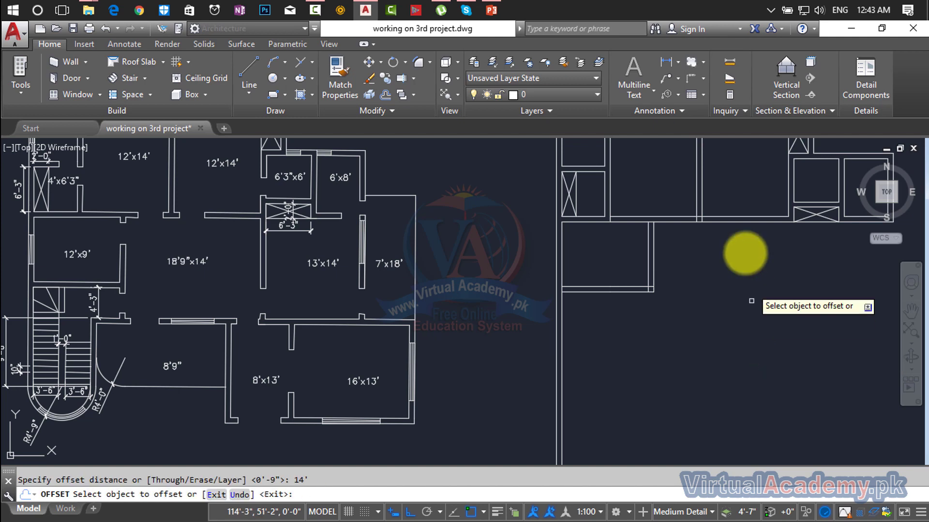
click(733, 222)
click(747, 387)
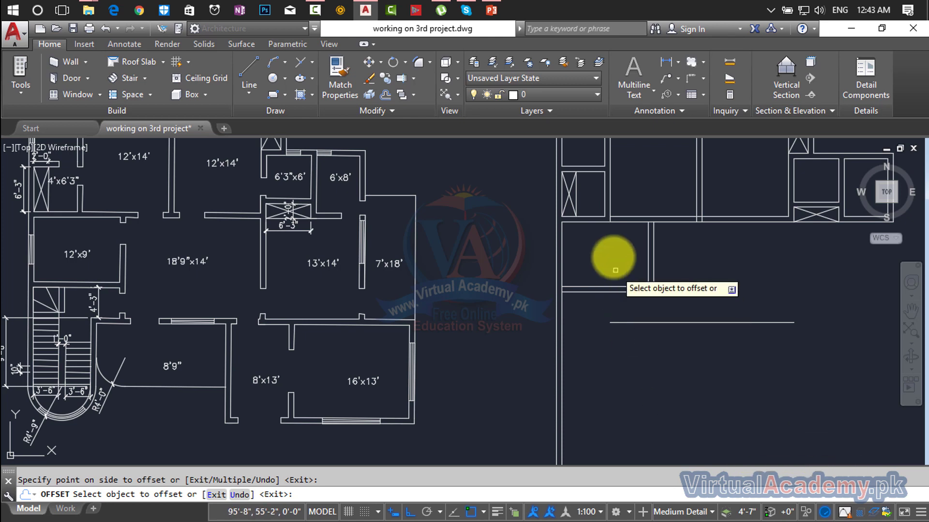
click(602, 222)
click(570, 357)
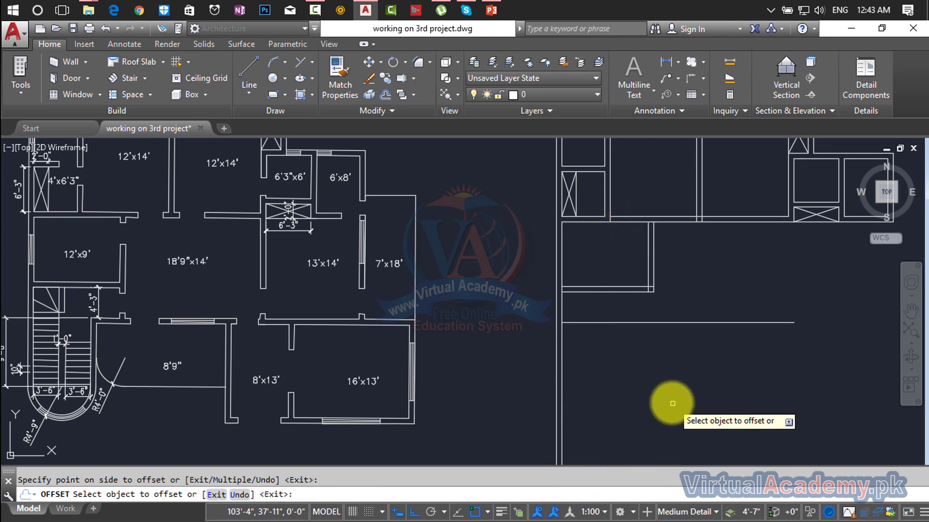
key(Escape)
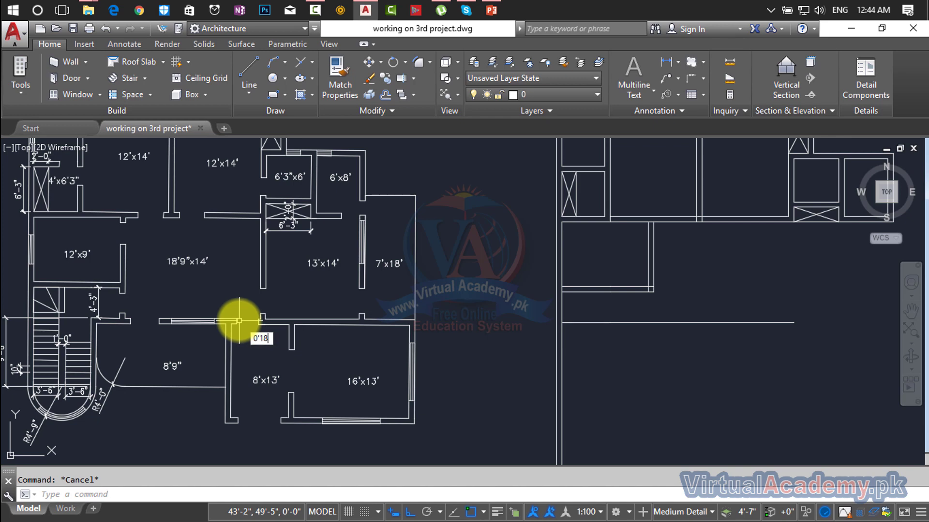
text("9)
key(Return)
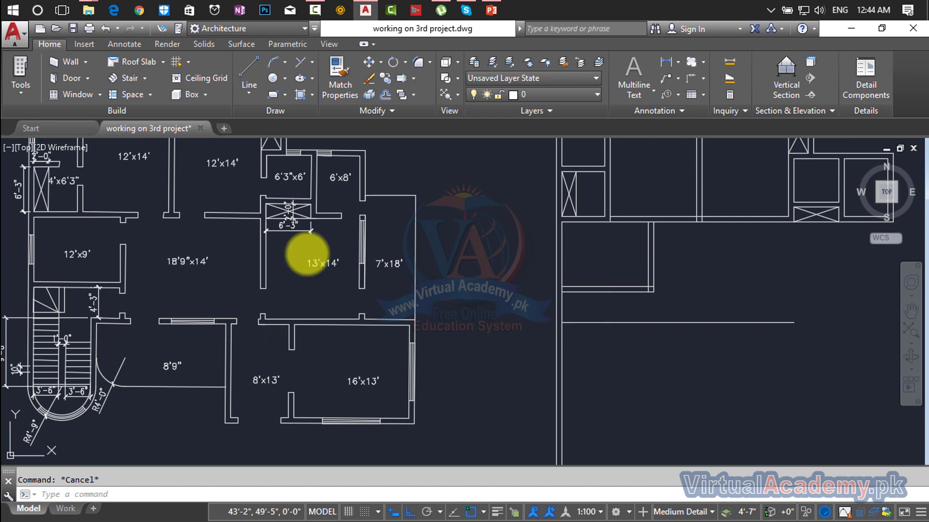
key(Escape)
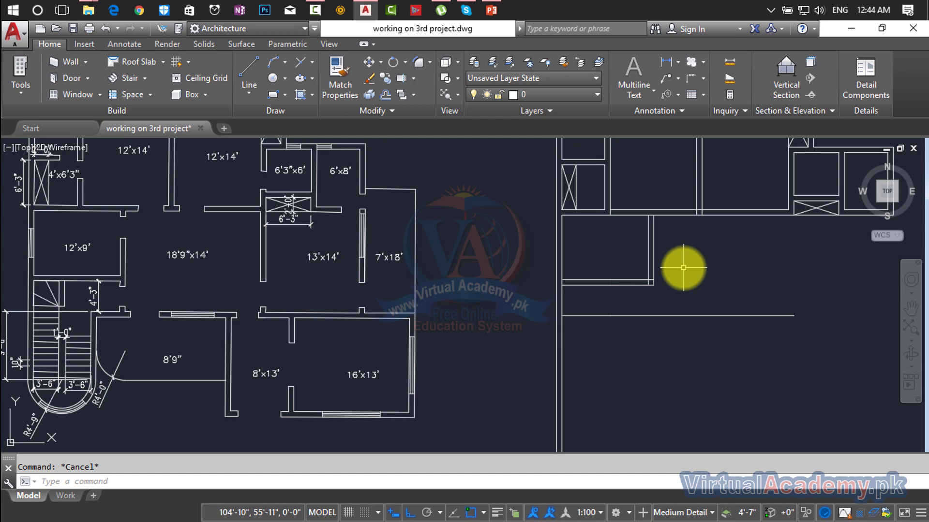
Offset the outer line of the 12'x9' room's right wall 18'9" to the right for the 18'9"x14' room's far side.
text(o)
key(Return)
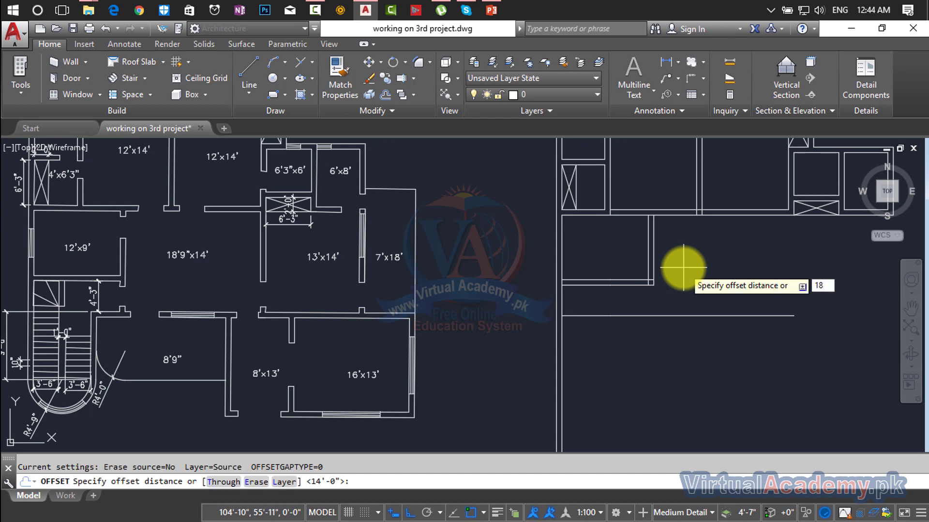
key(Return)
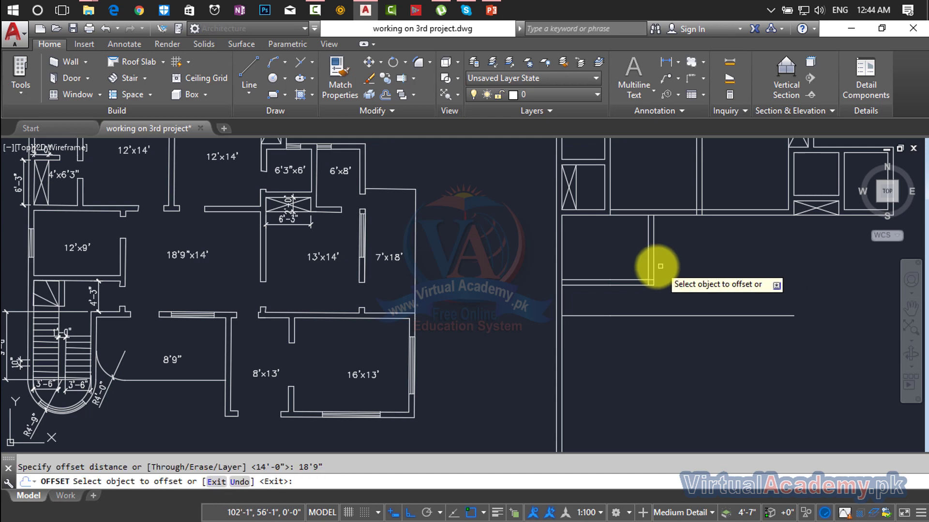
click(651, 266)
click(733, 278)
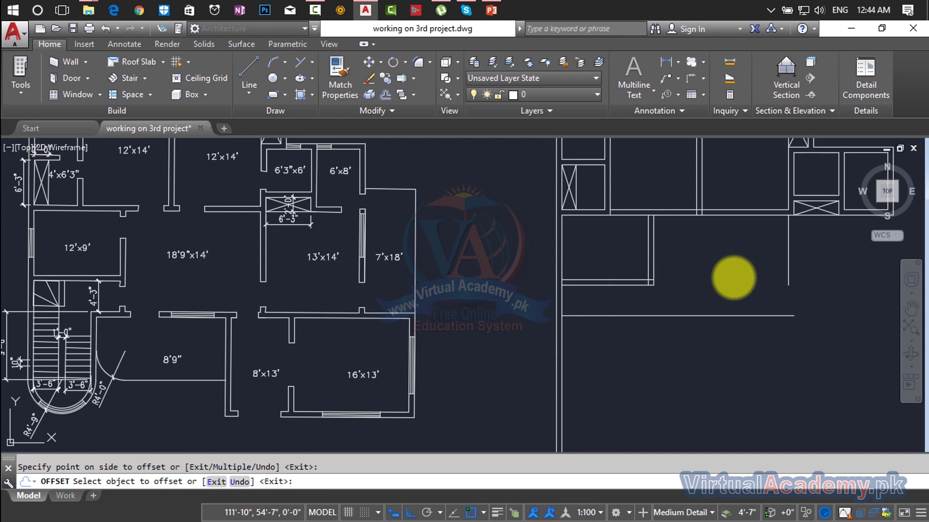
key(Escape)
Offset the right wall line and both bottom wall segments of the 18'9"x14' room 9" outward.
text(o)
key(Return)
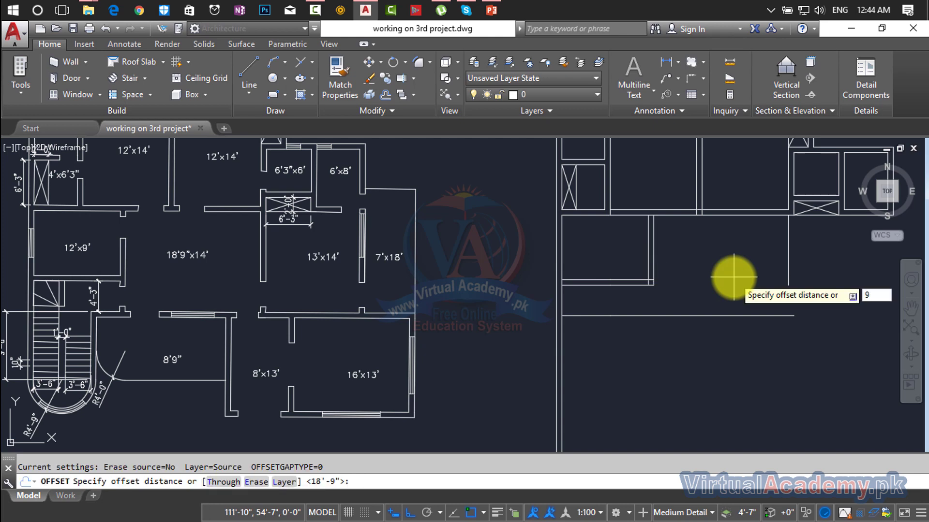
text(9)
key(Return)
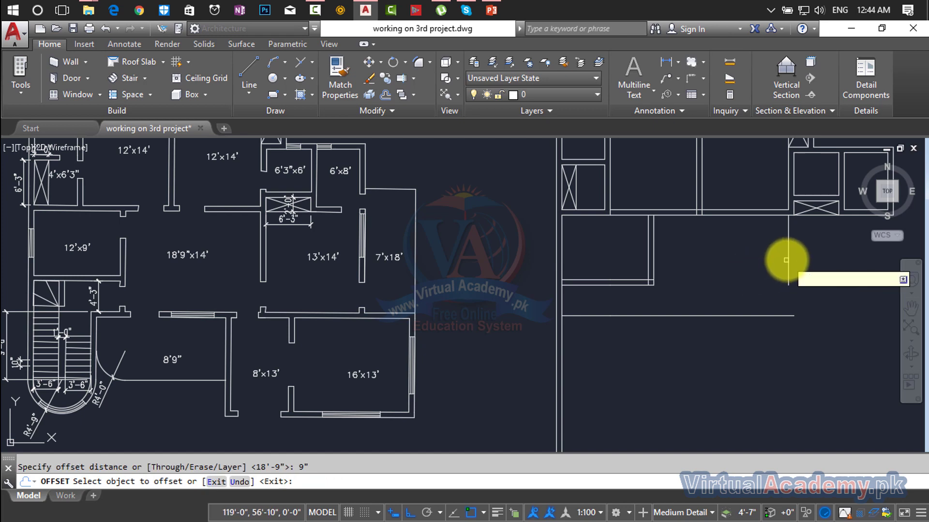
click(785, 259)
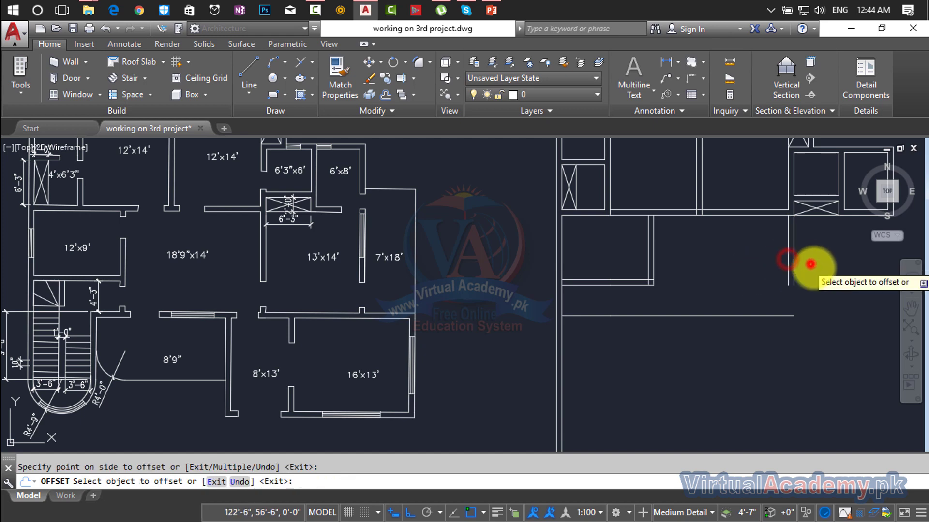
click(738, 317)
click(719, 367)
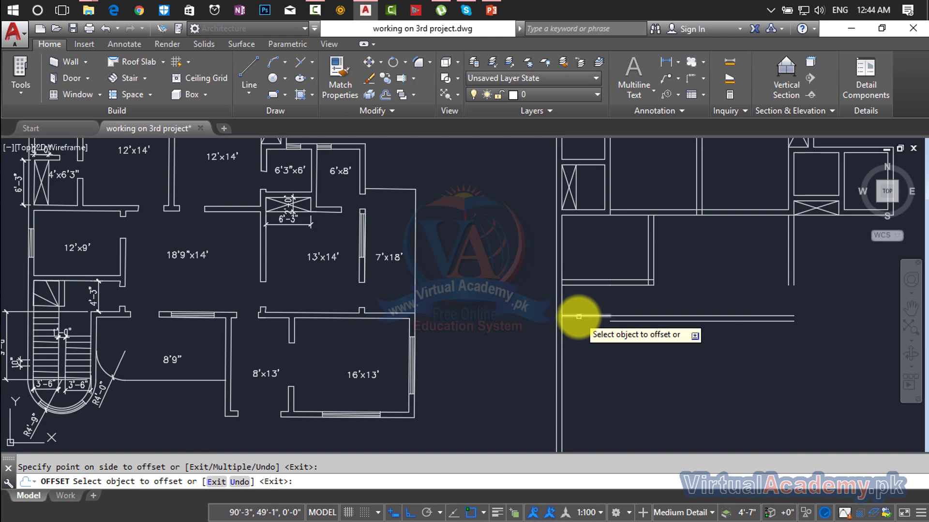
key(Escape)
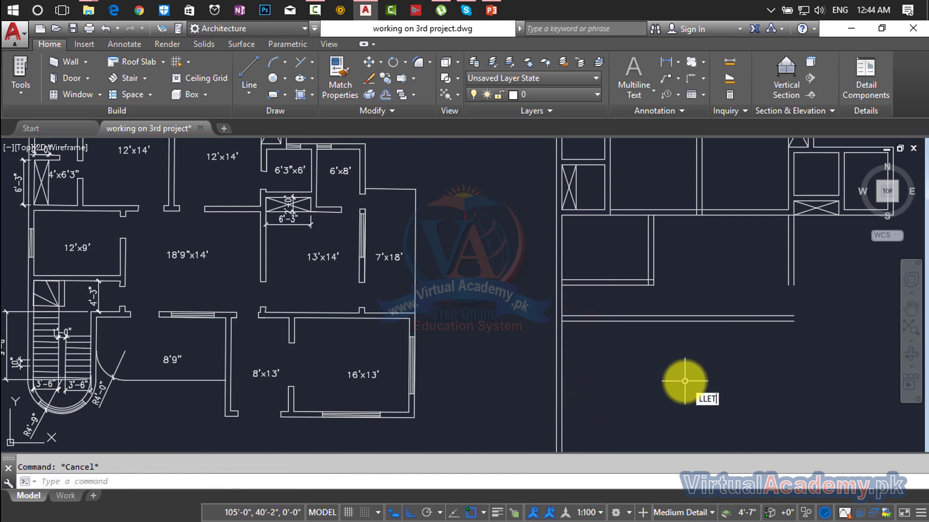
Fillet the inner and the outer wall lines into closed corners at the lower right of the 18'9"x14' room.
text(FILLET)
key(Return)
click(763, 316)
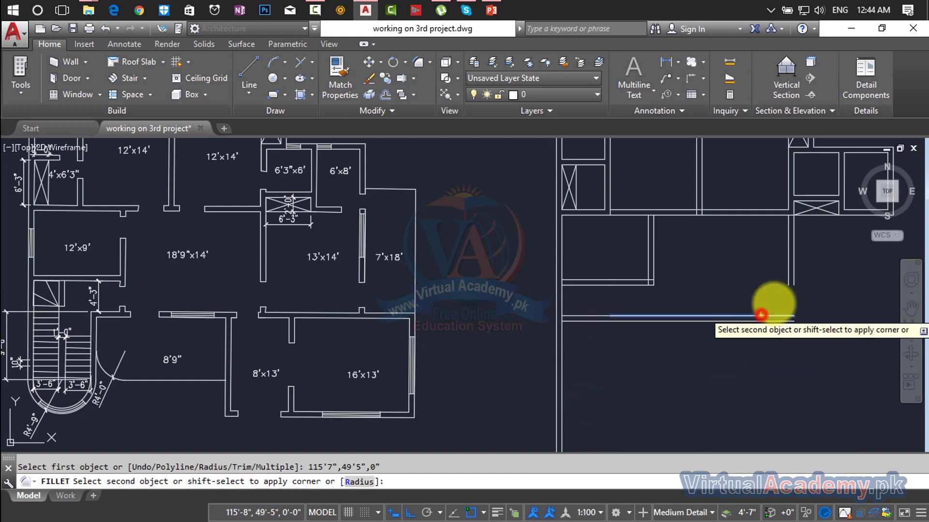
click(789, 280)
right_click(776, 331)
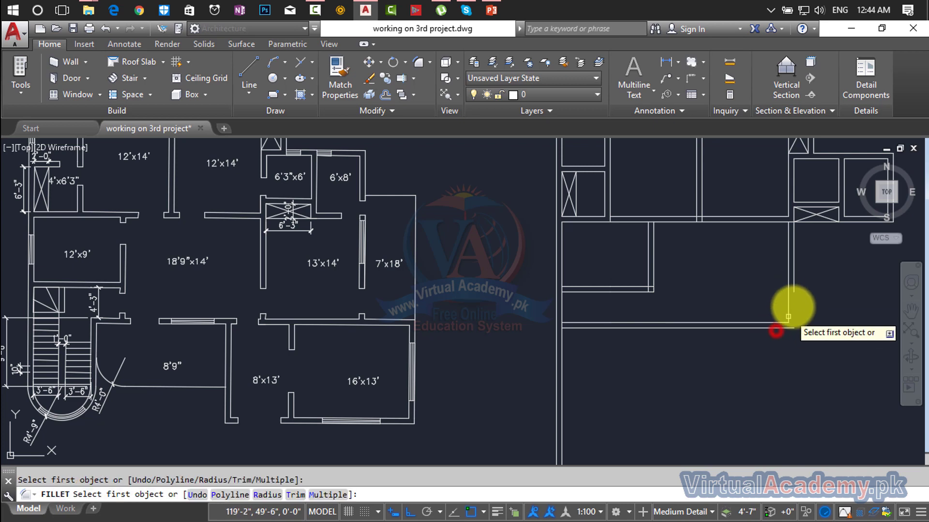
click(777, 328)
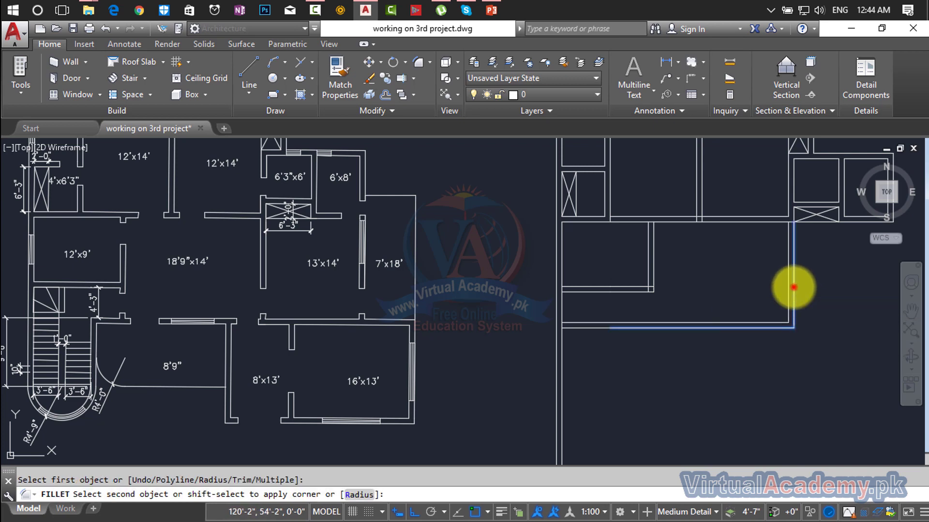
Trim the upper wall line where it crosses the top of the 18'9"x14' room's right wall.
scroll(788, 326, down, 3)
scroll(726, 242, up, 6)
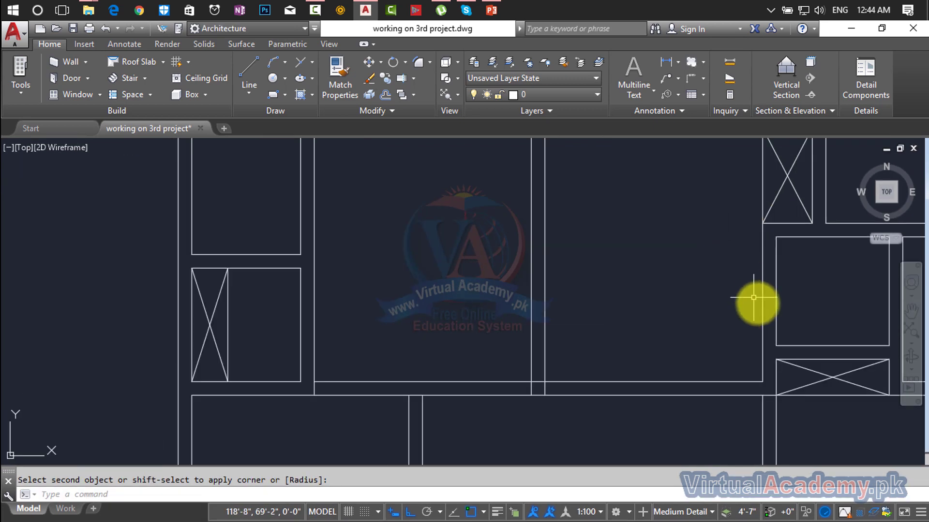
scroll(784, 393, up, 2)
mouse_move(785, 393)
middle_down()
mouse_move(729, 278)
mouse_move(692, 280)
middle_up()
key(Escape)
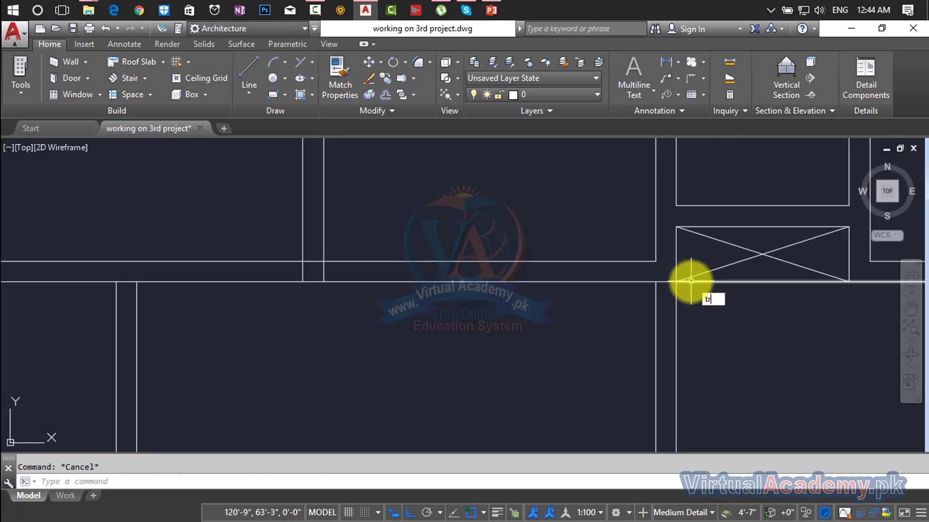
text(tr)
key(Return)
click(665, 282)
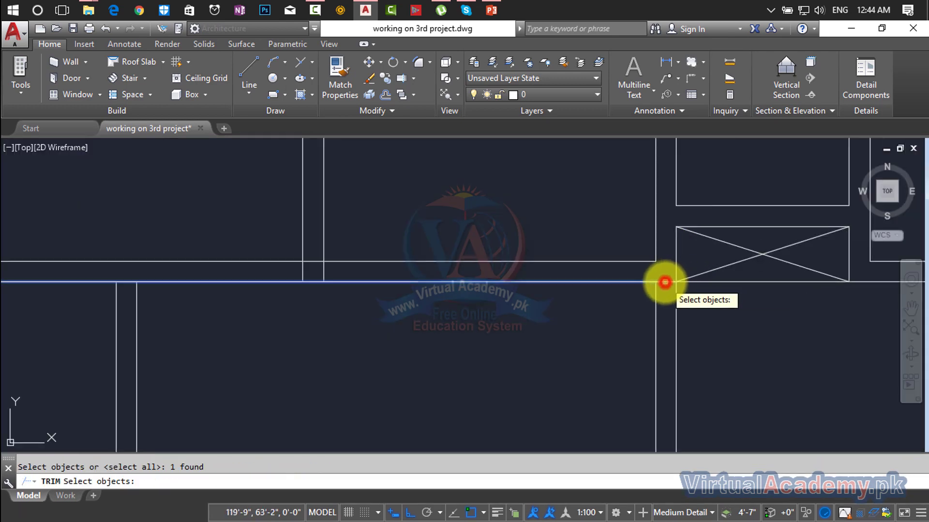
key(Escape)
key(Return)
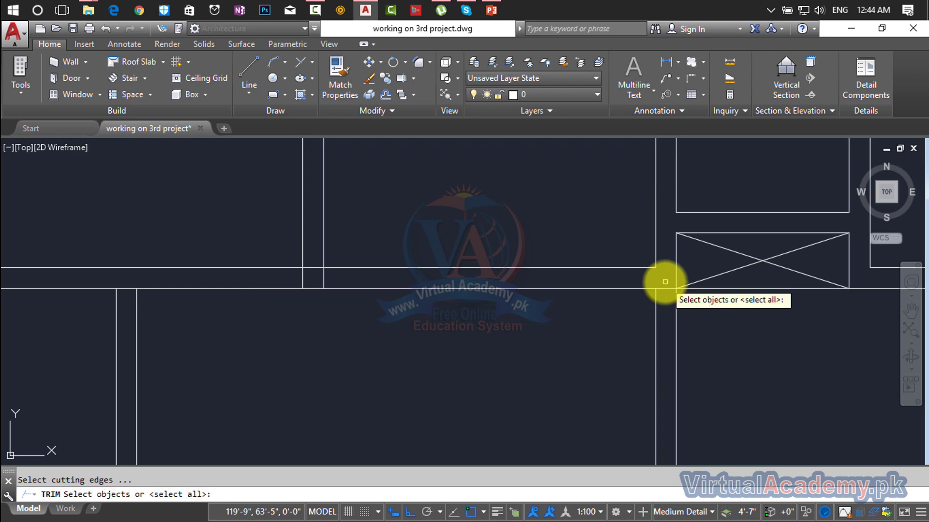
key(Return)
Trim the left exterior wall's inner line where the bottom walls of the 12'x9' and 18'9"x14' rooms meet it.
scroll(669, 295, down, 5)
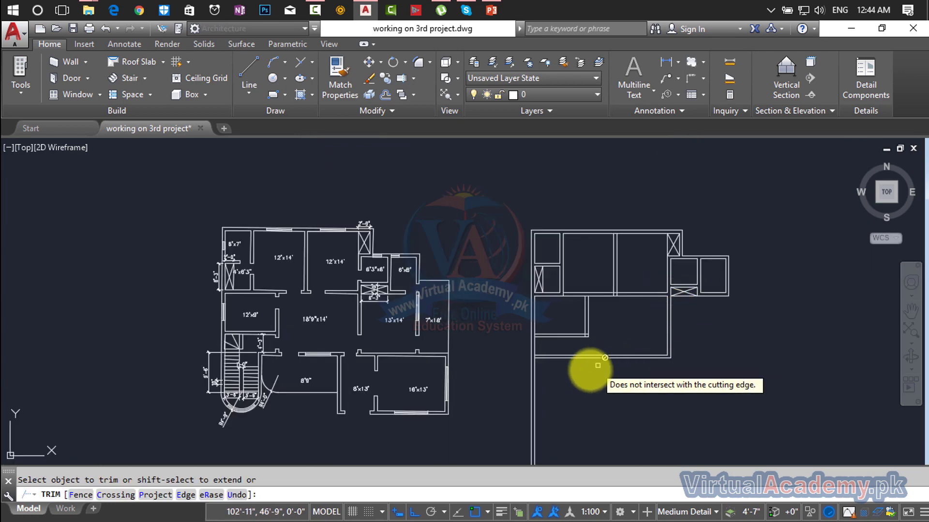
scroll(535, 369, up, 6)
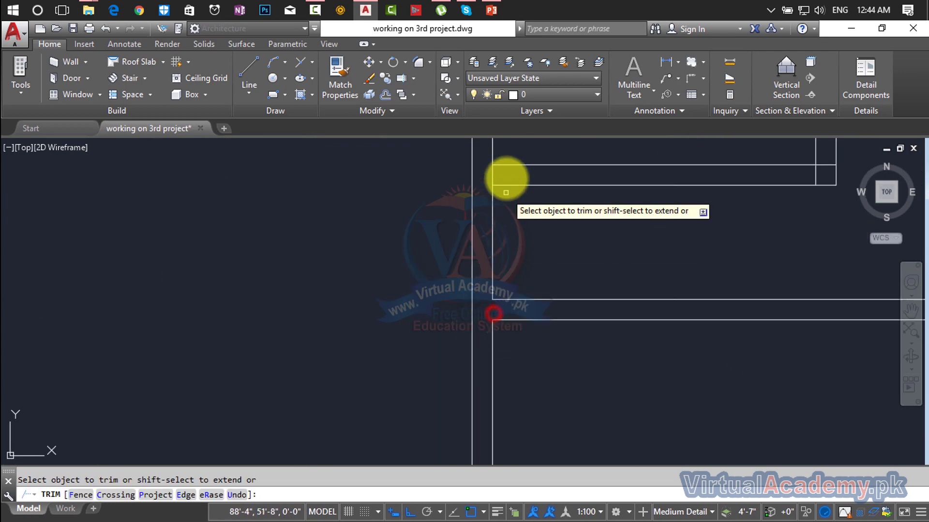
scroll(489, 174, down, 1)
scroll(556, 271, down, 5)
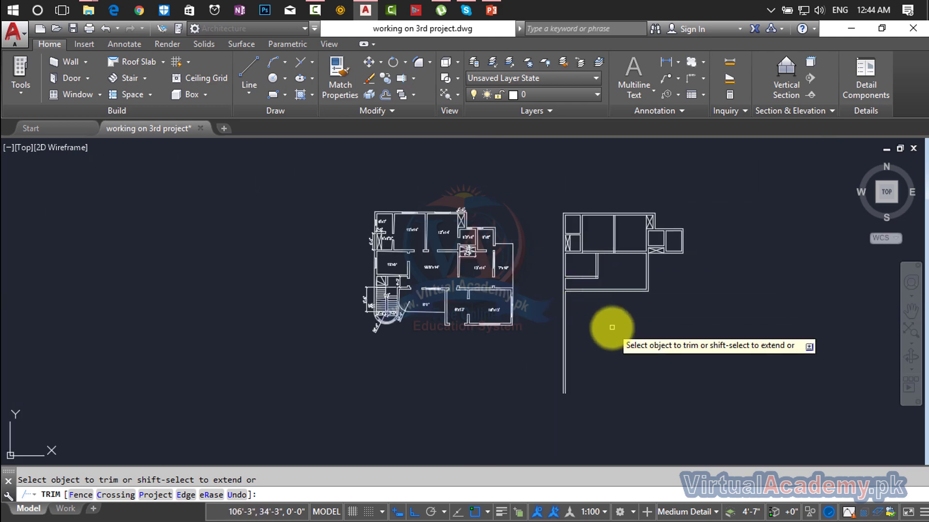
scroll(595, 304, up, 2)
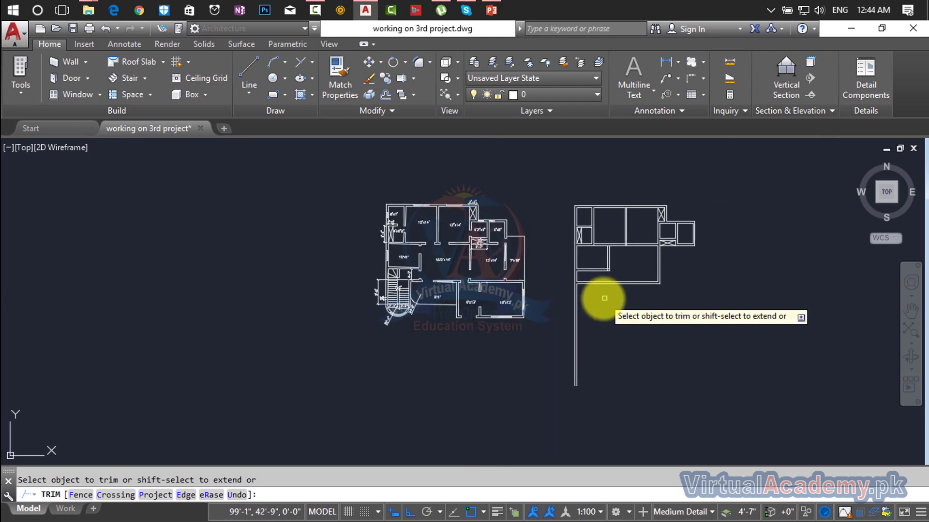
key(Escape)
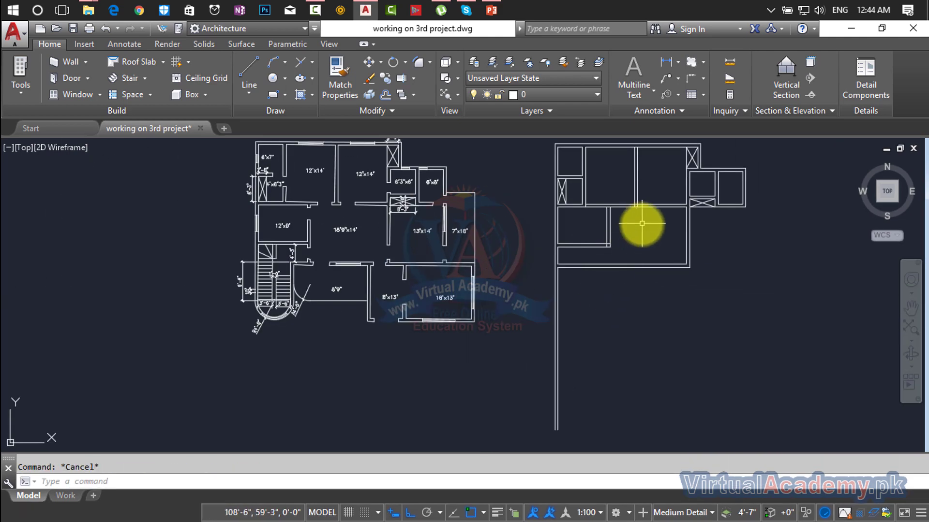
Offset the outer line of the 18'9"x14' room's right wall 13' to the right for the 13'x14' room.
middle_drag(627, 235, 583, 260)
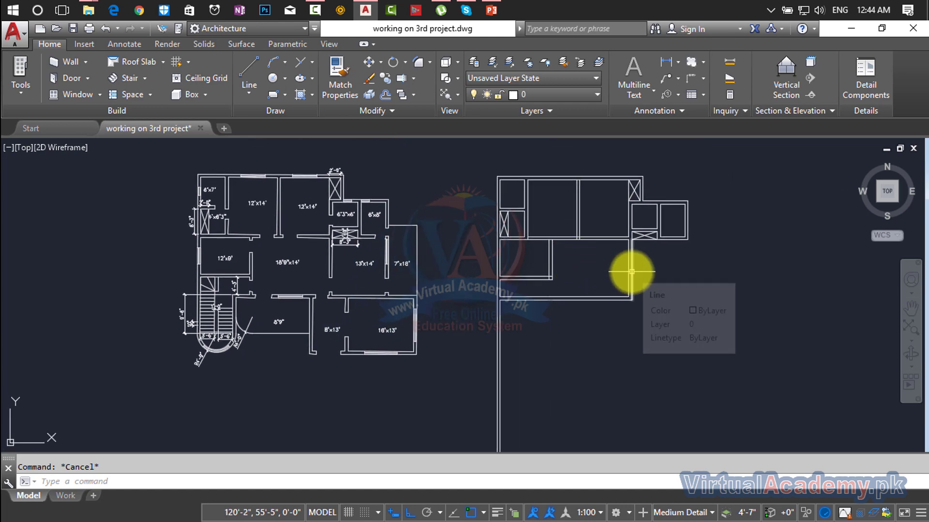
scroll(367, 272, up, 2)
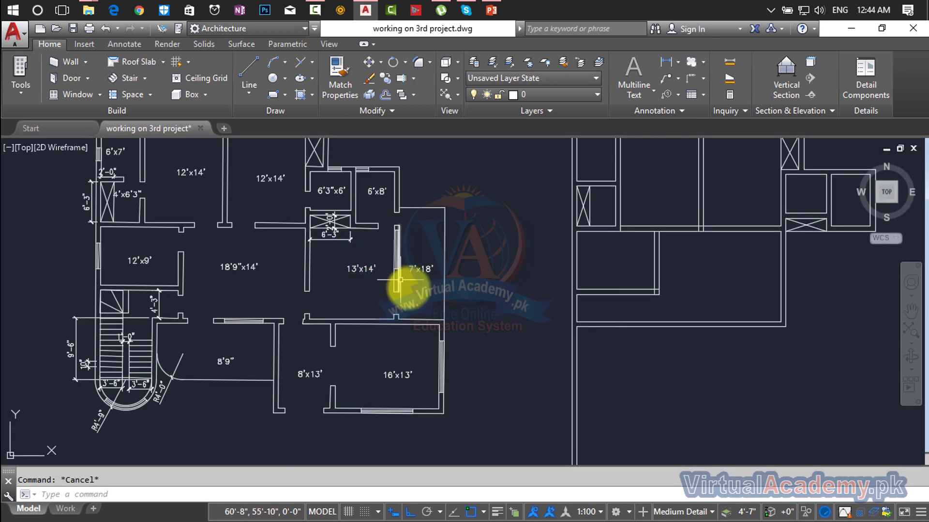
middle_drag(436, 300, 363, 269)
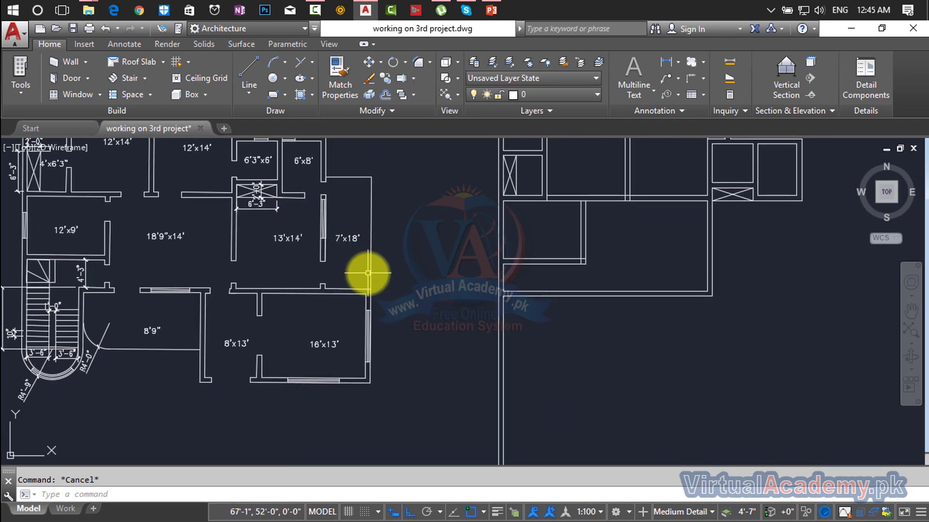
key(Return)
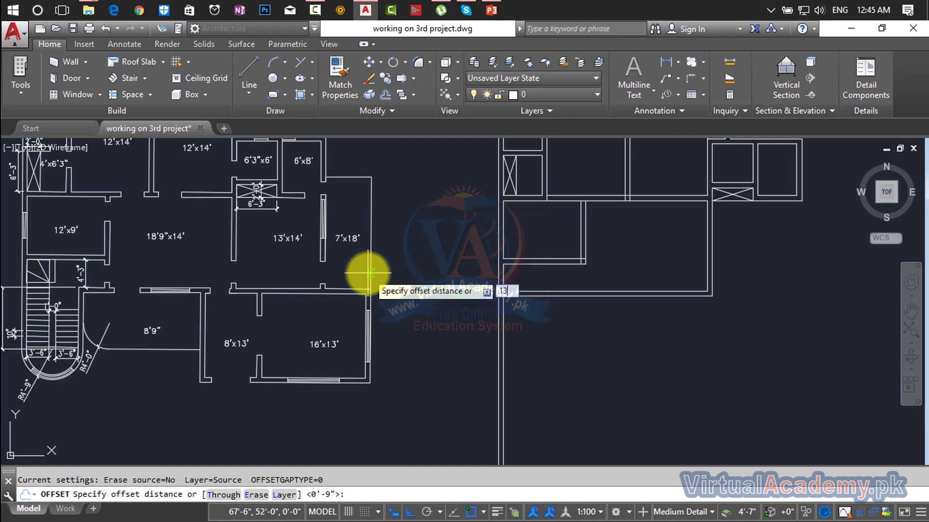
key(Return)
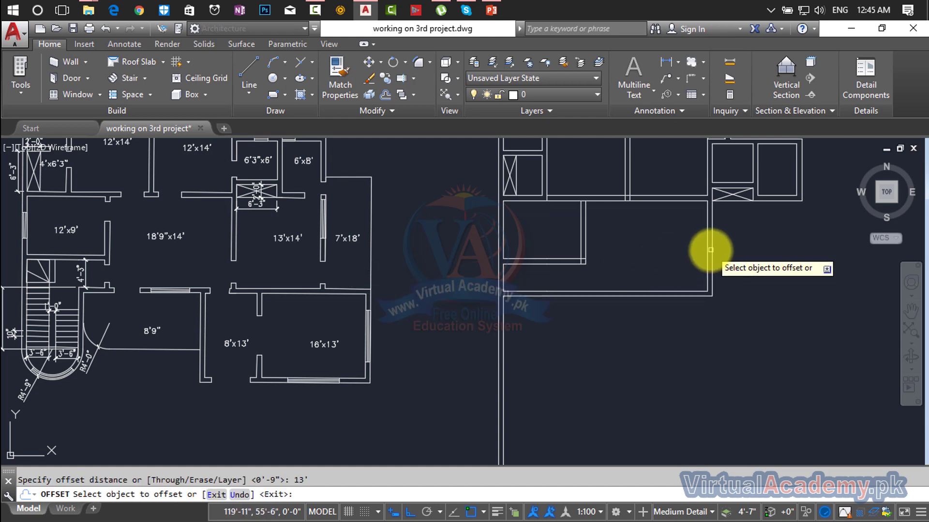
click(712, 250)
click(799, 265)
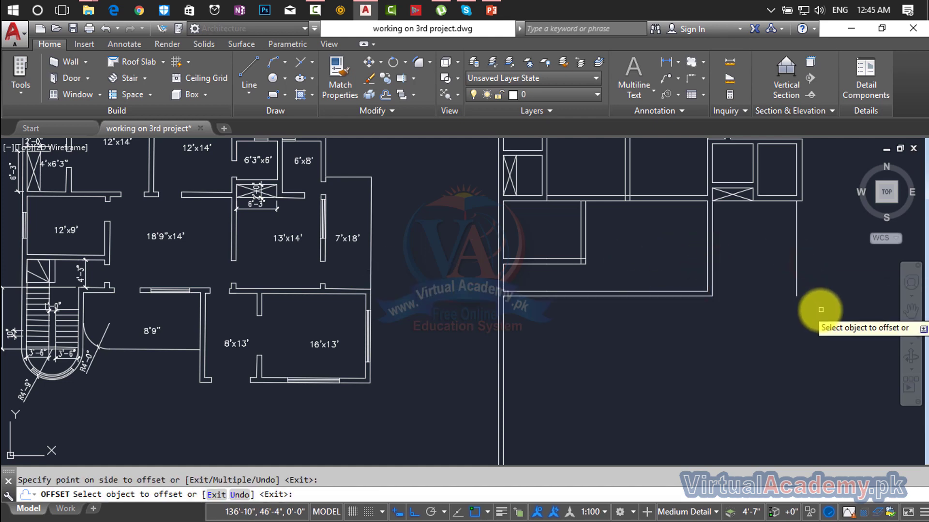
key(Escape)
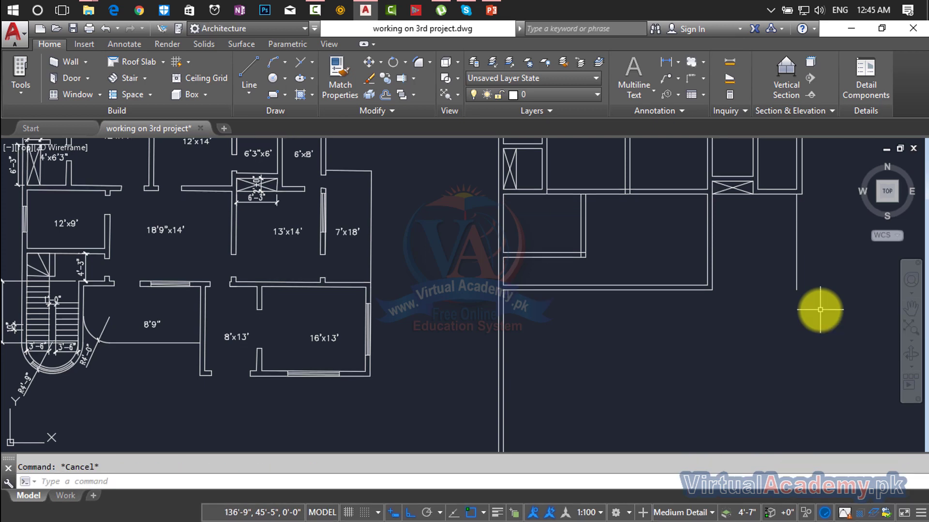
Offset the lower wall line beneath the small upper right rooms 14' downward for the bottom of the 13'x14' room.
key(Return)
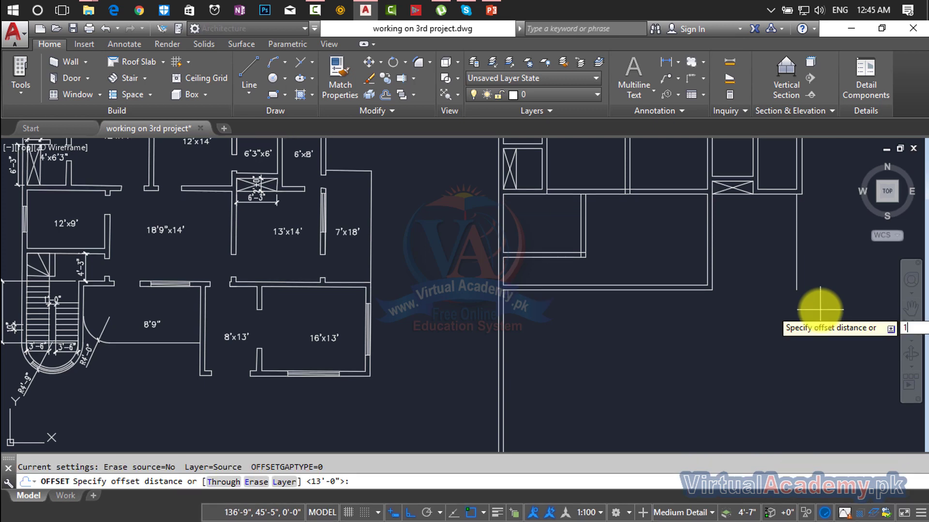
text(14')
key(Return)
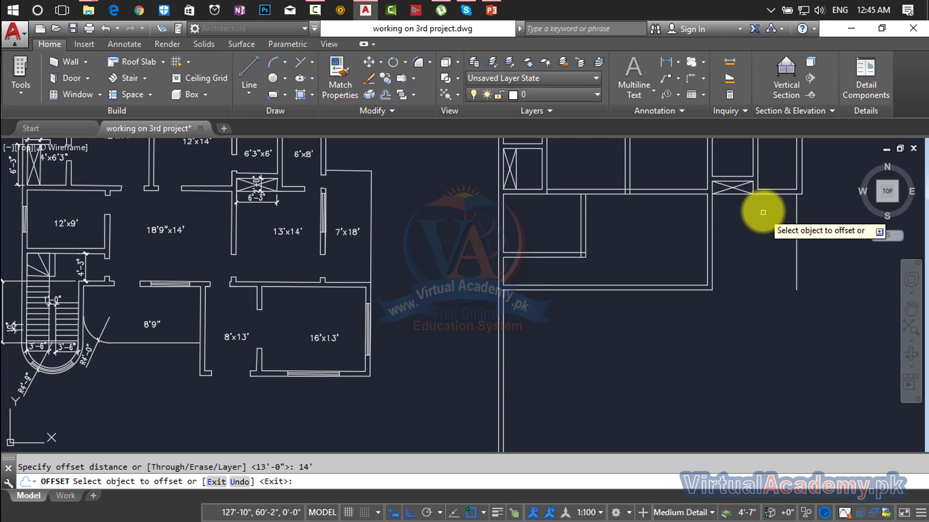
click(764, 195)
click(756, 332)
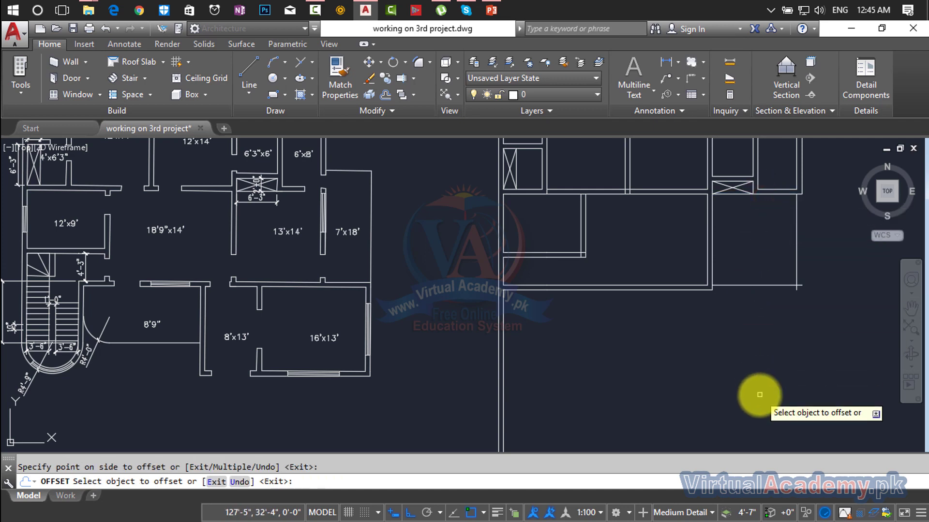
key(Escape)
Offset the 13'x14' room's right and bottom lines 9" outward to give the walls thickness.
key(Return)
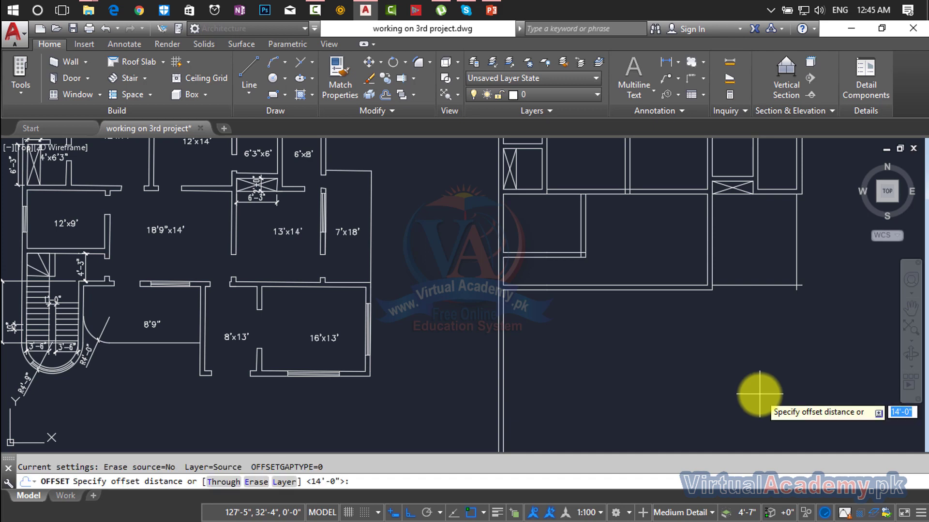
text(9")
key(Return)
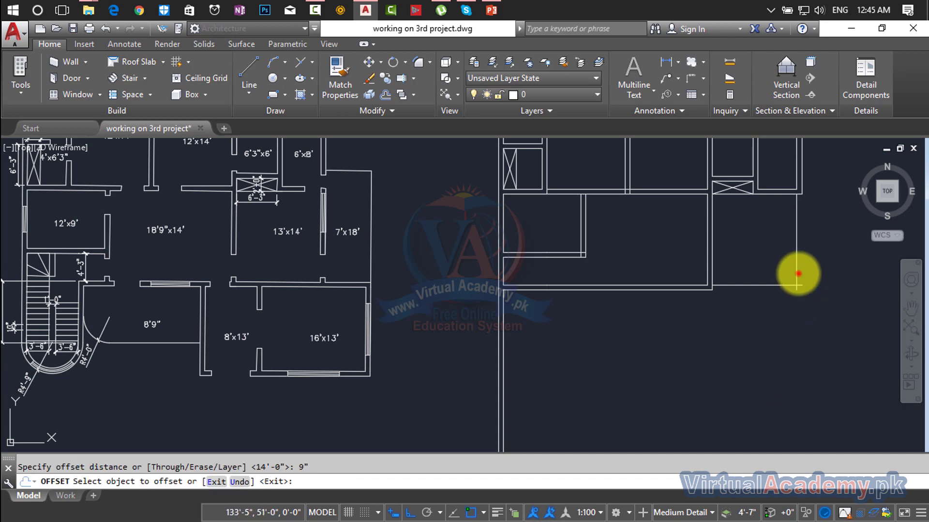
click(796, 270)
click(829, 270)
click(776, 286)
click(781, 346)
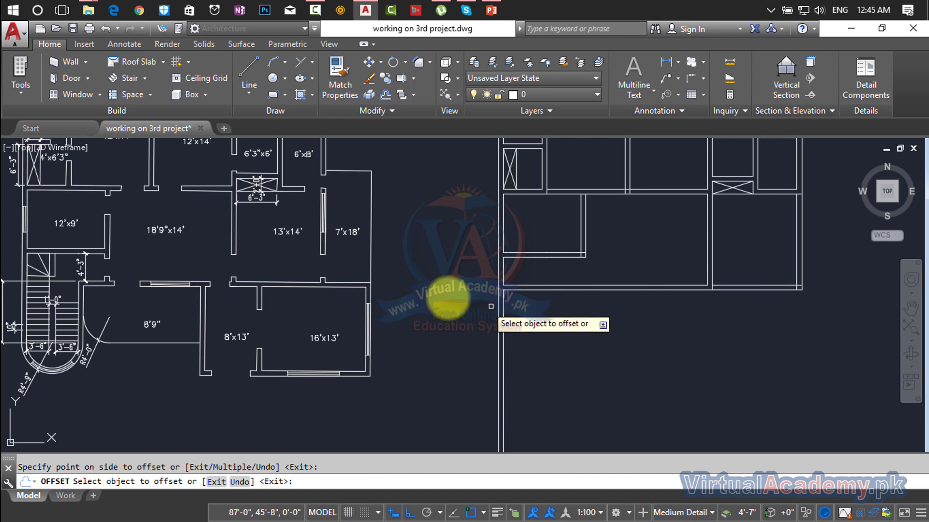
middle_drag(338, 235, 273, 251)
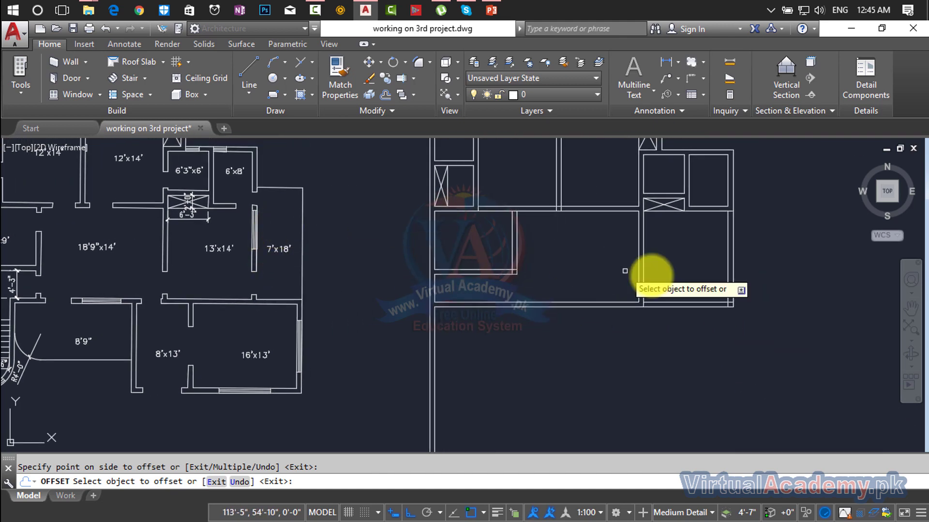
key(Escape)
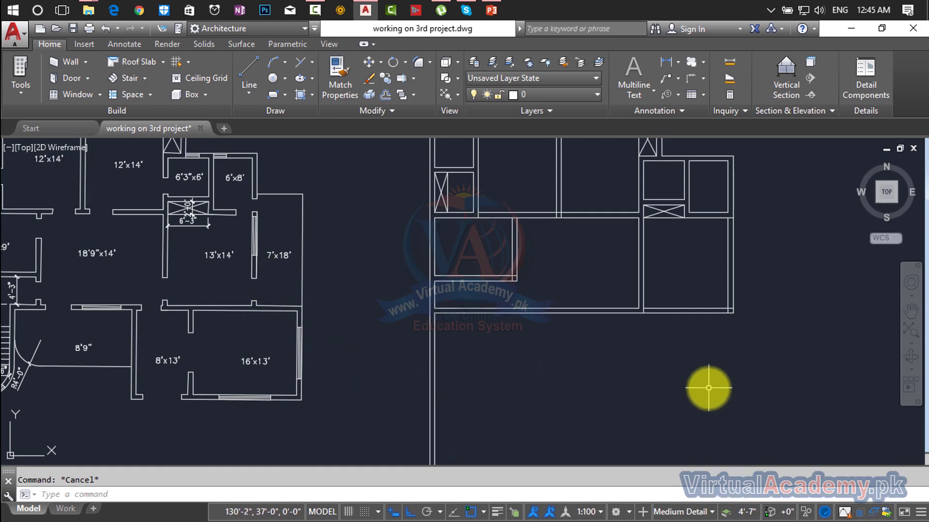
text(l)
key(Return)
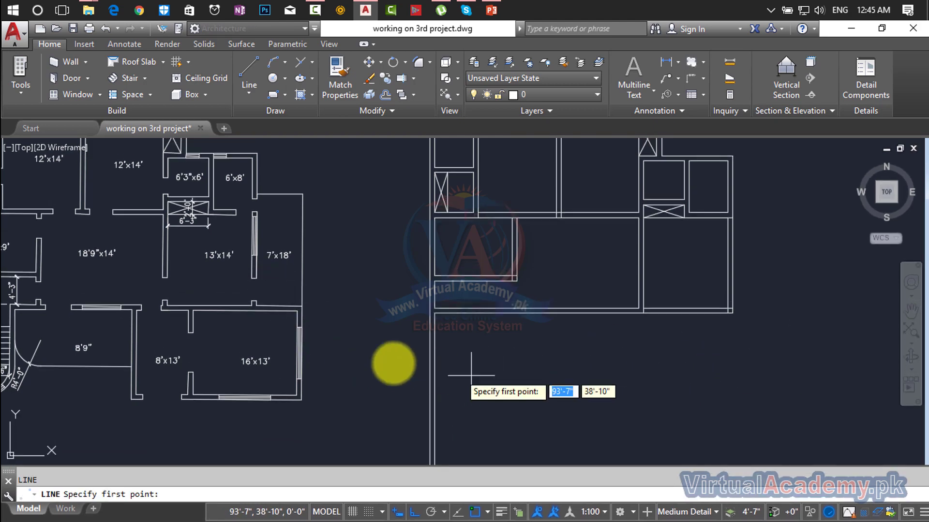
click(730, 313)
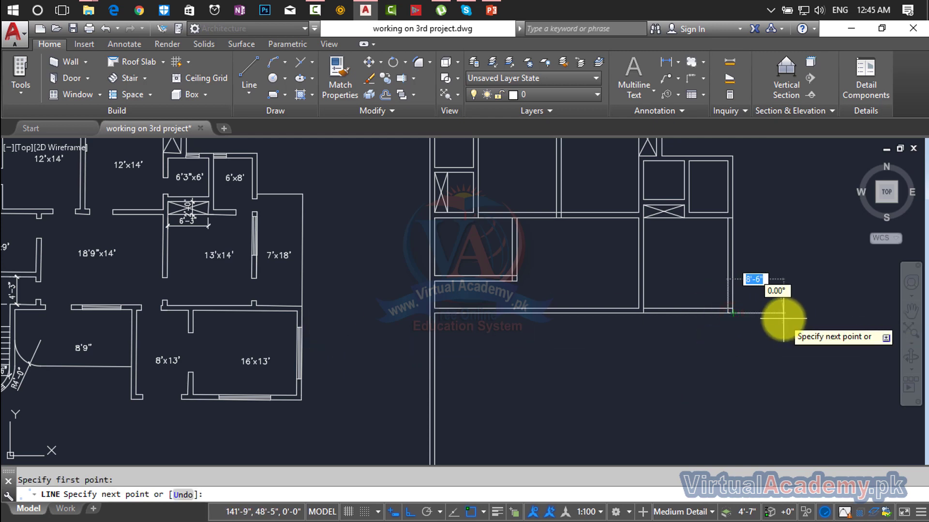
key(Escape)
scroll(741, 318, up, 2)
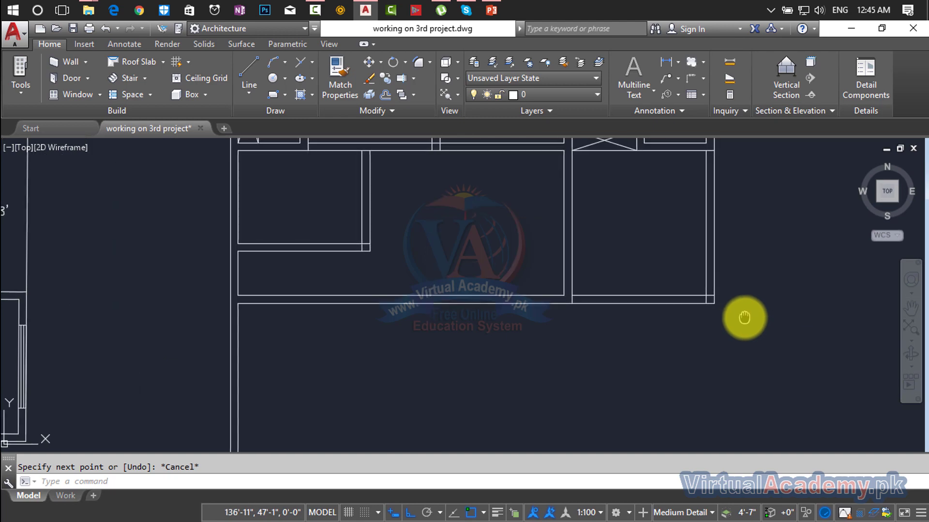
Measure the width of the 7'x18' area along its bottom wall in the reference plan.
middle_drag(740, 317, 624, 340)
scroll(629, 336, down, 4)
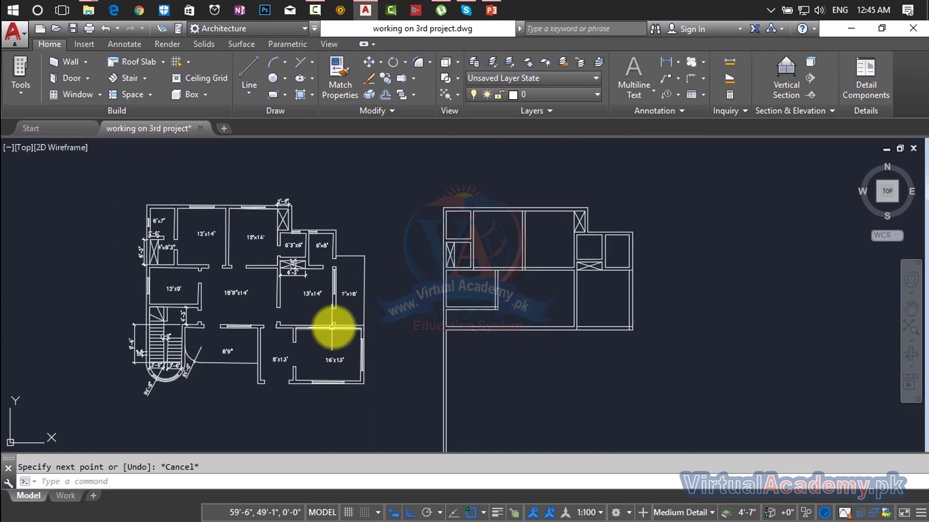
scroll(332, 325, up, 5)
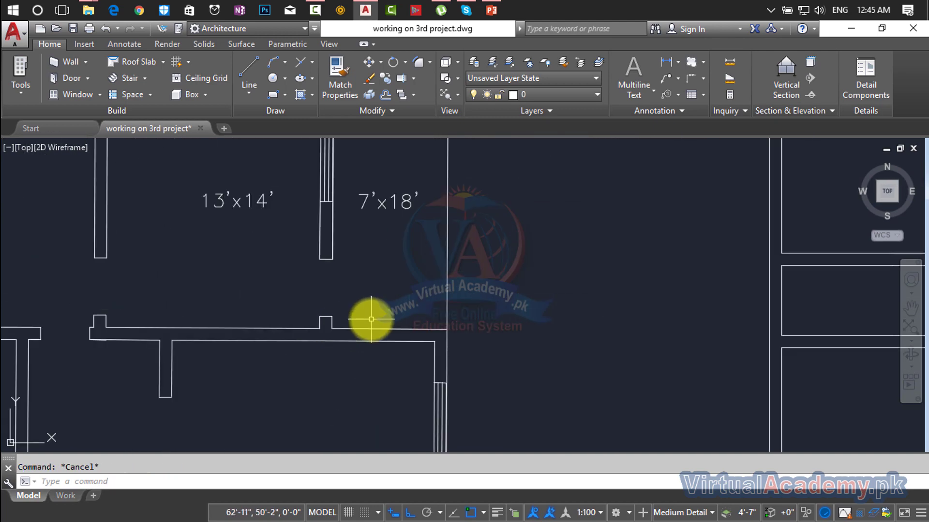
text(d poi)
key(Return)
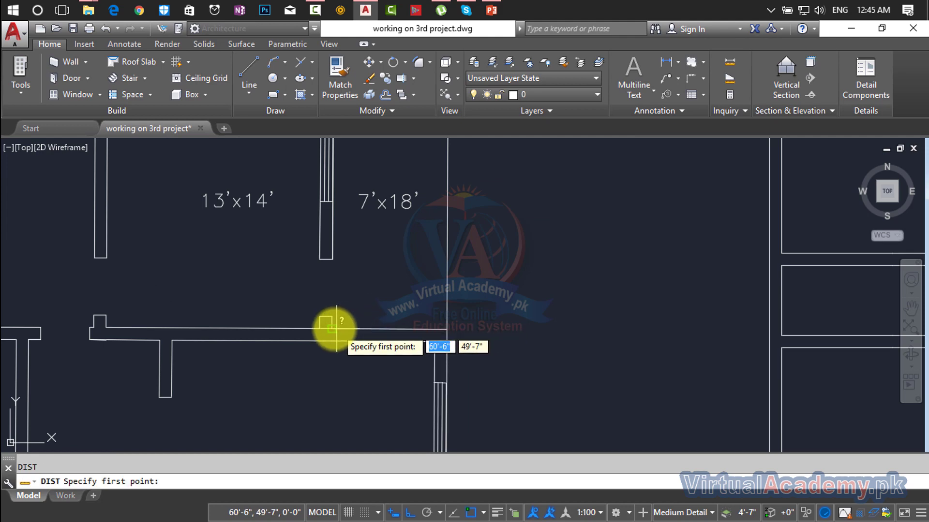
click(332, 329)
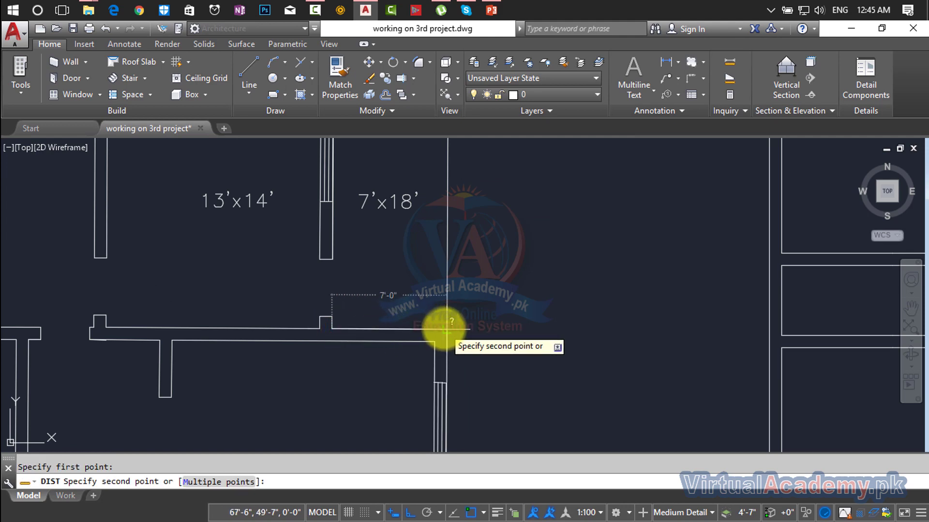
key(Escape)
Measure a 7' distance to the right from the outer bottom right corner of the redrawn 13'x14' room.
scroll(444, 328, down, 4)
middle_drag(580, 324, 339, 319)
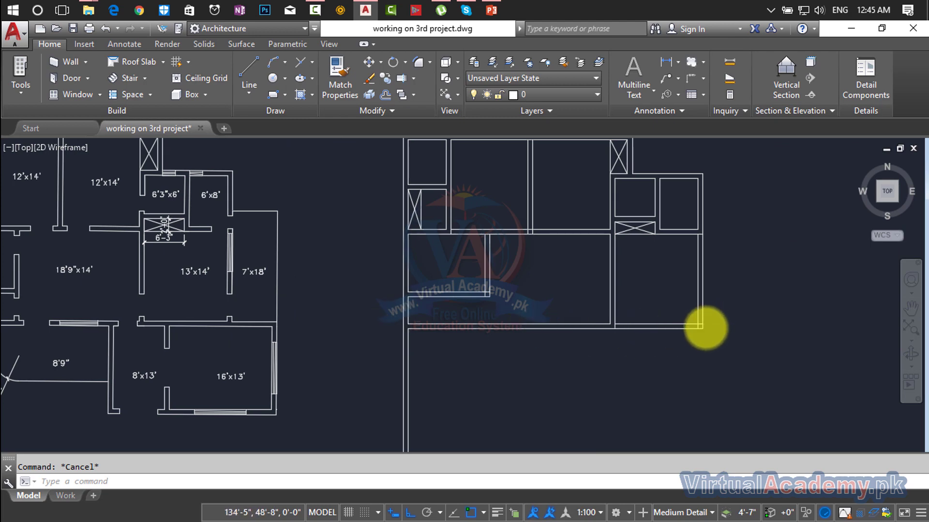
scroll(702, 328, up, 5)
text(i)
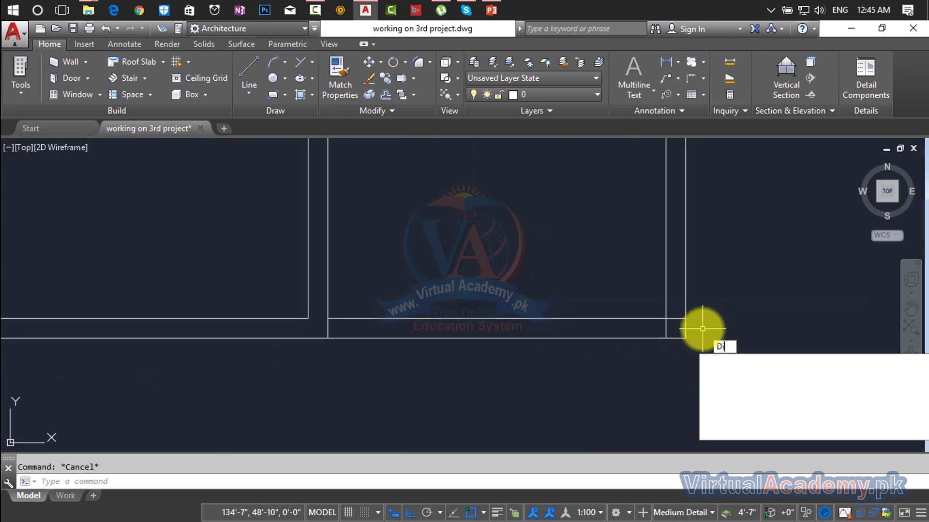
key(Return)
click(684, 341)
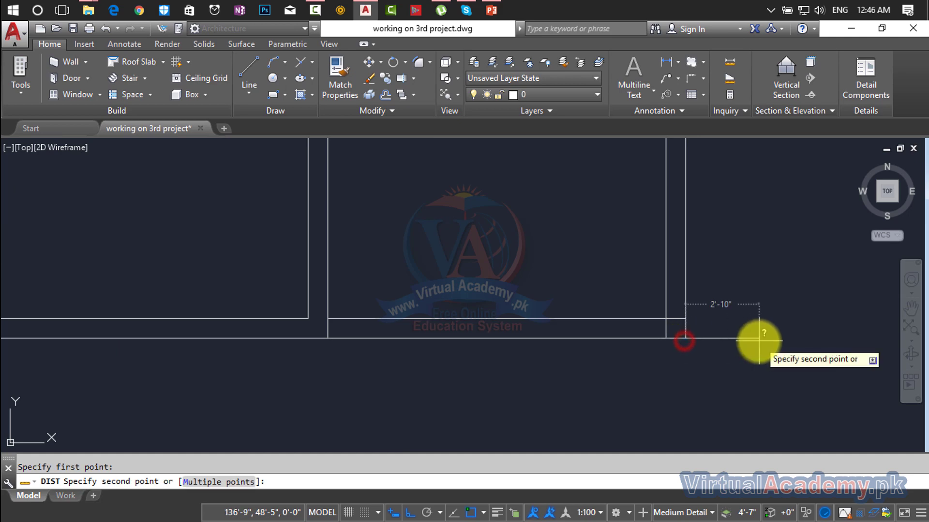
text(7')
key(Return)
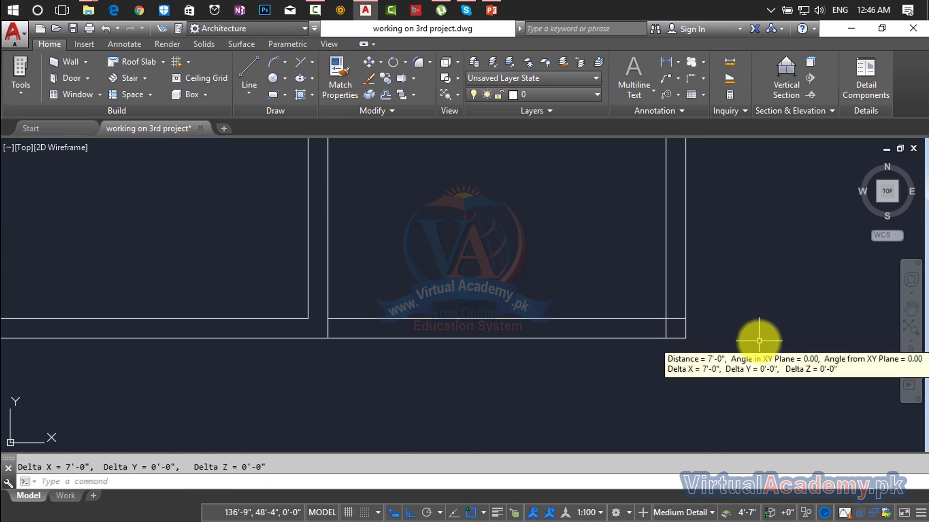
key(Escape)
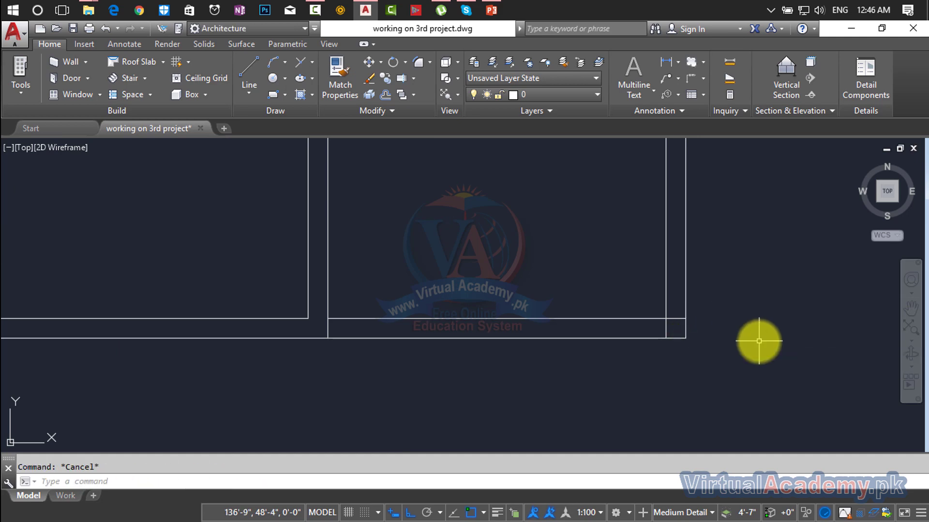
Draw a 7' horizontal line to the right from the outer bottom right corner of the 13'x14' room.
text(l)
key(Return)
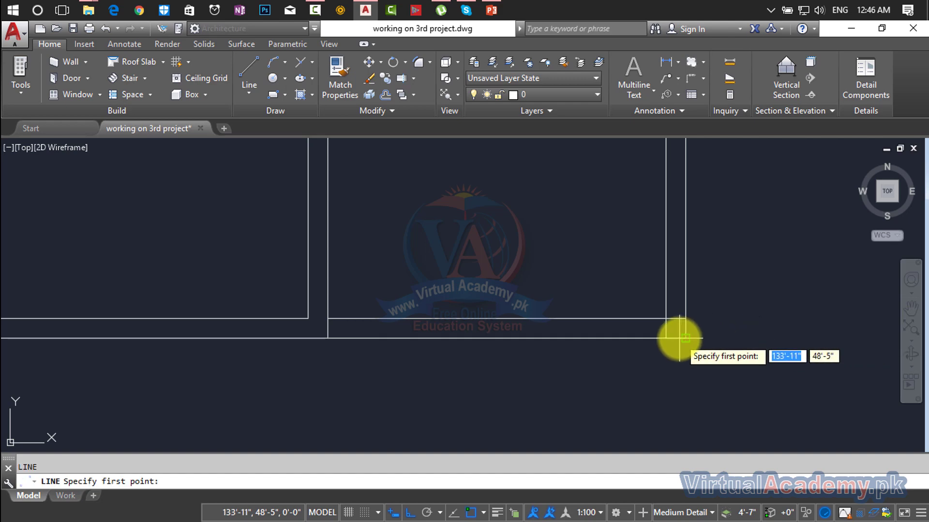
click(685, 338)
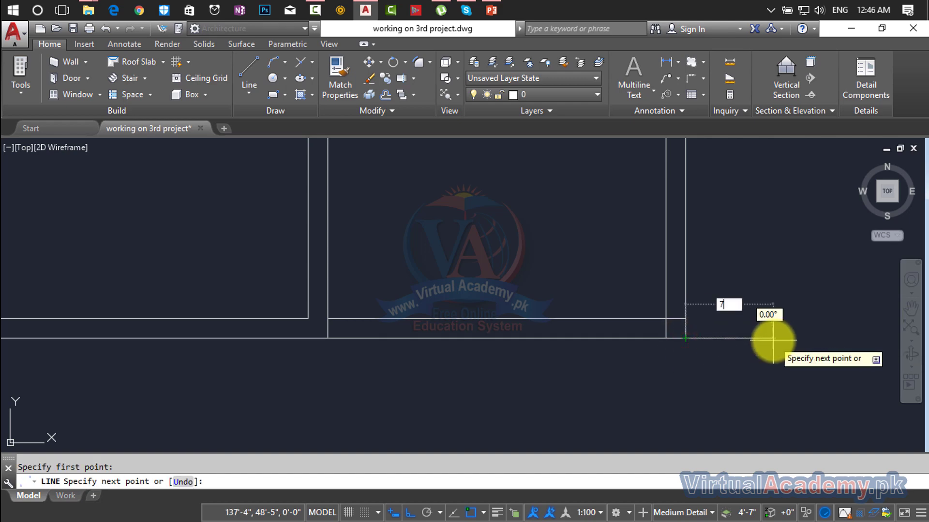
key(Return)
key(Return)
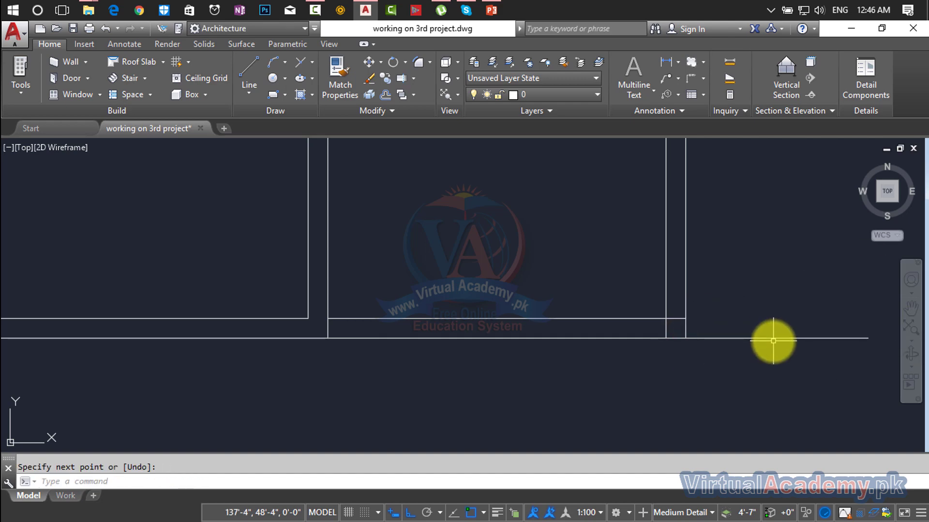
Offset the 7' line 9" upward to form the bottom wall of the 7'x18' area.
text(o)
key(Return)
text(9)
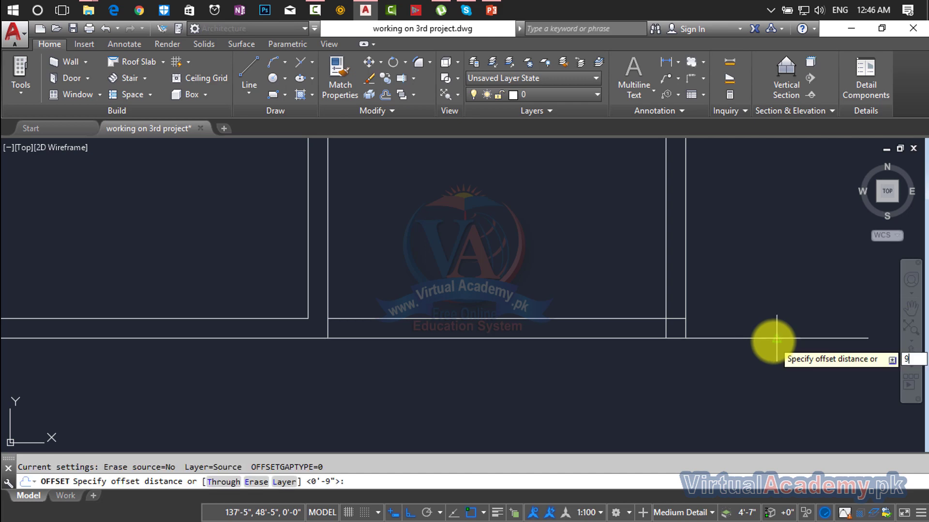
key(Return)
click(769, 338)
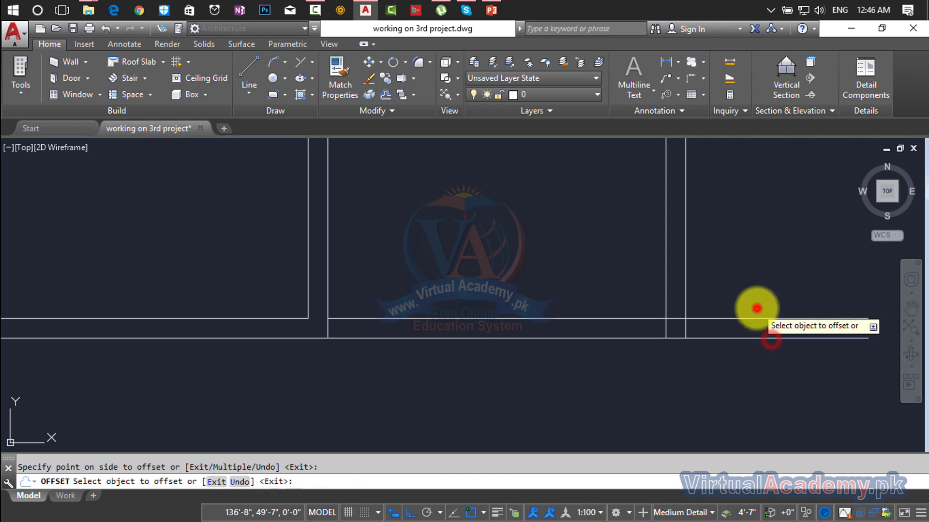
click(757, 310)
scroll(757, 308, down, 4)
scroll(749, 314, down, 1)
scroll(743, 332, down, 3)
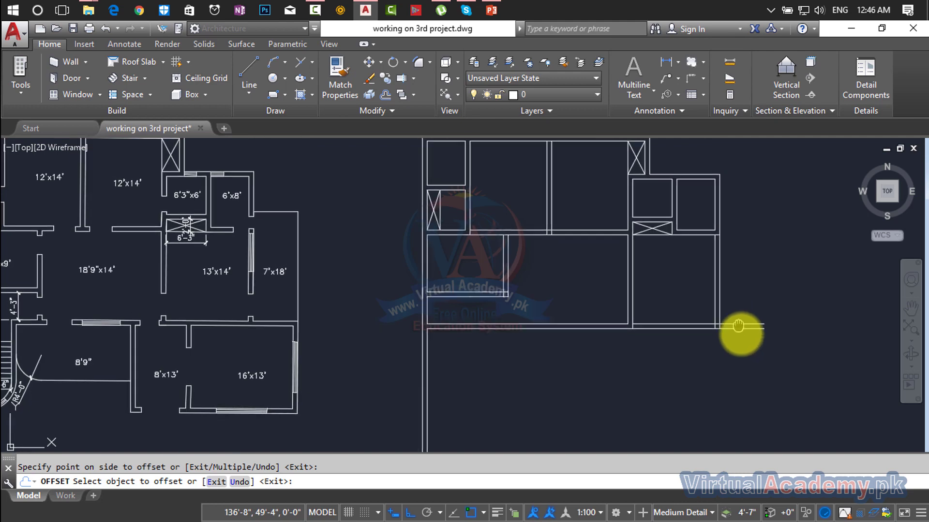
key(Escape)
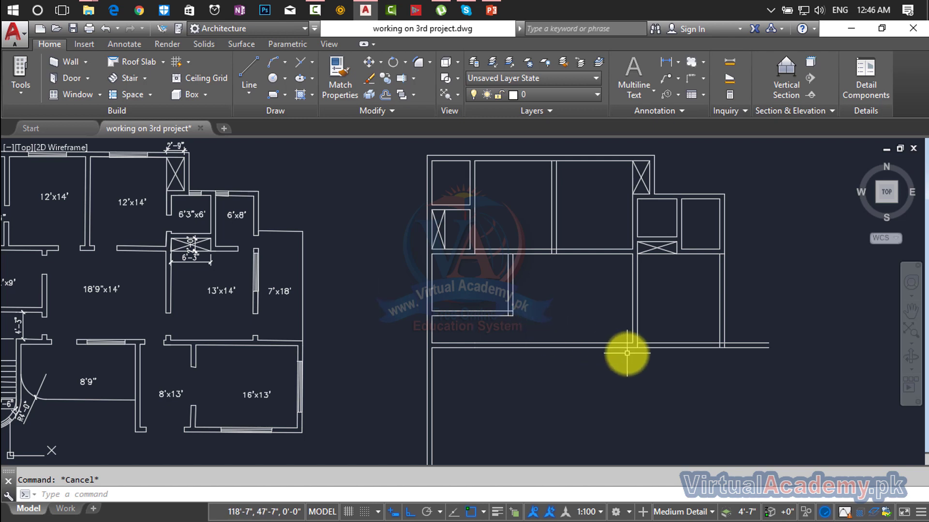
Offset the outer line of the 13'x14' room's right wall 7' to the right.
text(o)
key(Return)
text(7')
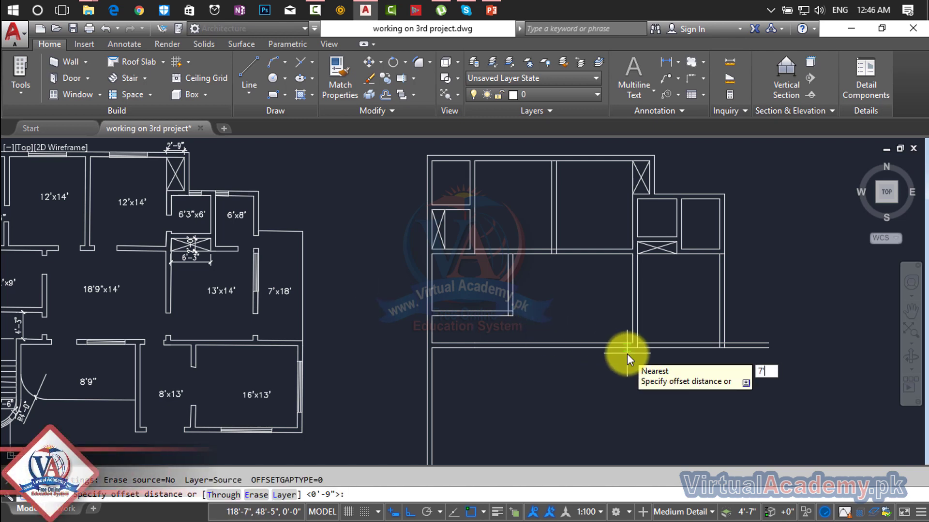
key(Return)
click(724, 325)
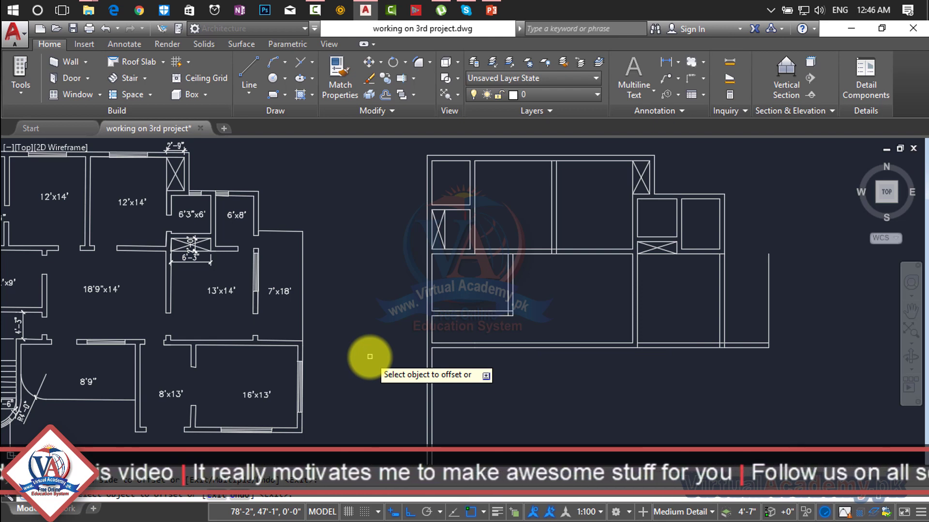
key(Escape)
Recheck the width between the wall stub and the outer edge of the reference plan's 7'x18' area.
scroll(277, 308, up, 4)
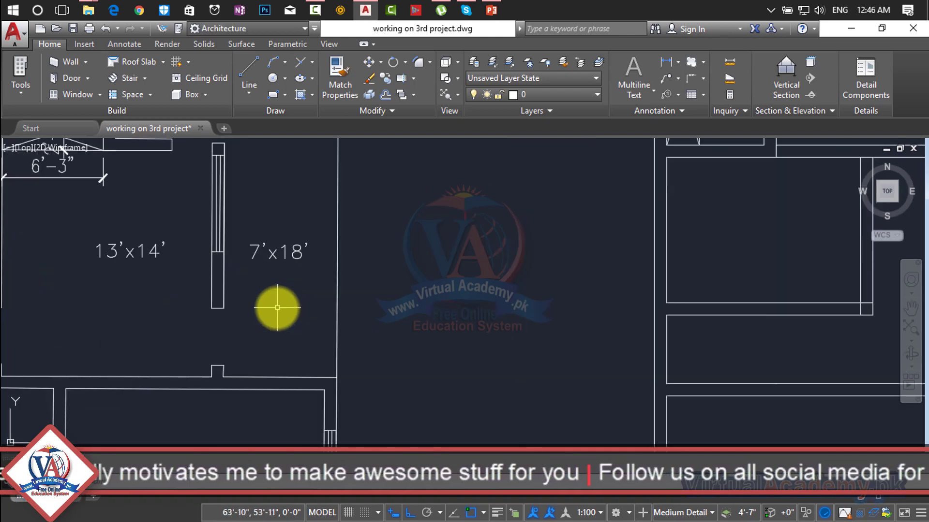
text(i)
key(Return)
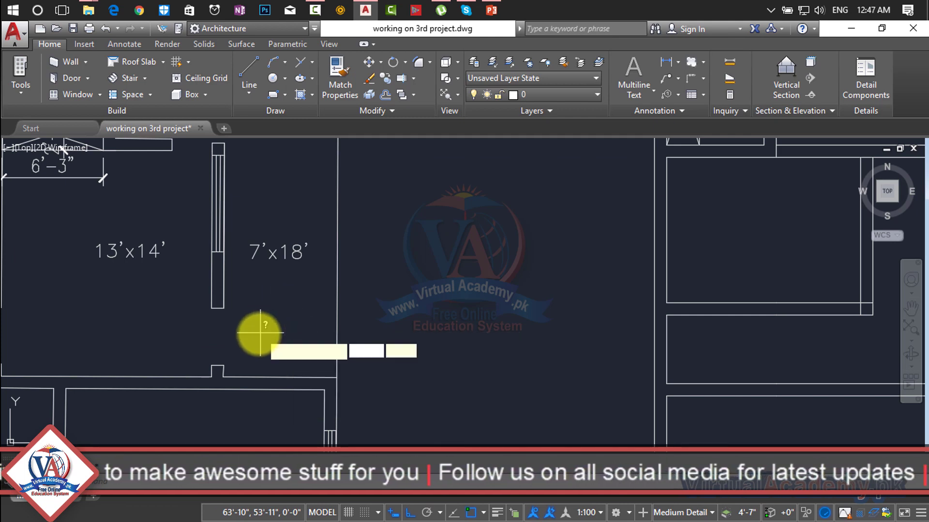
click(223, 377)
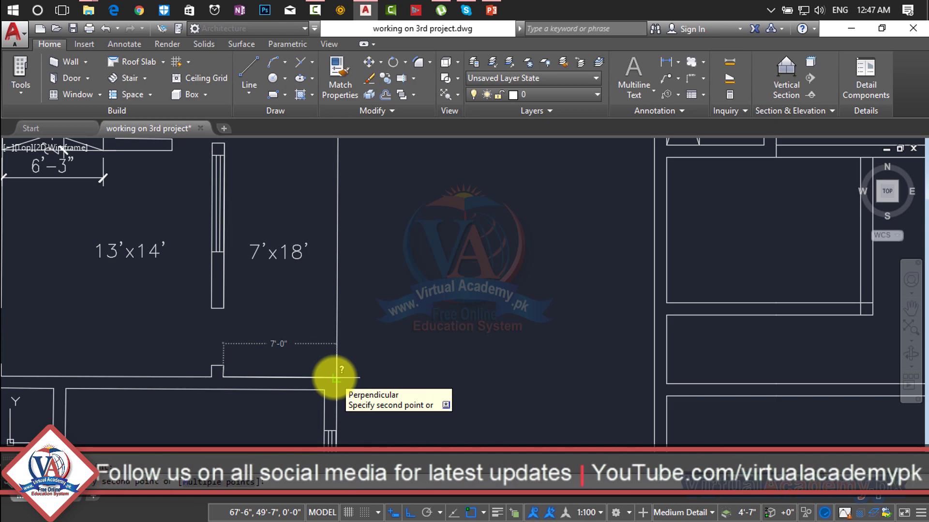
key(Escape)
Stretch the lower end of the 7'x18' area's right boundary line straight down below the bottom wall.
scroll(564, 321, down, 4)
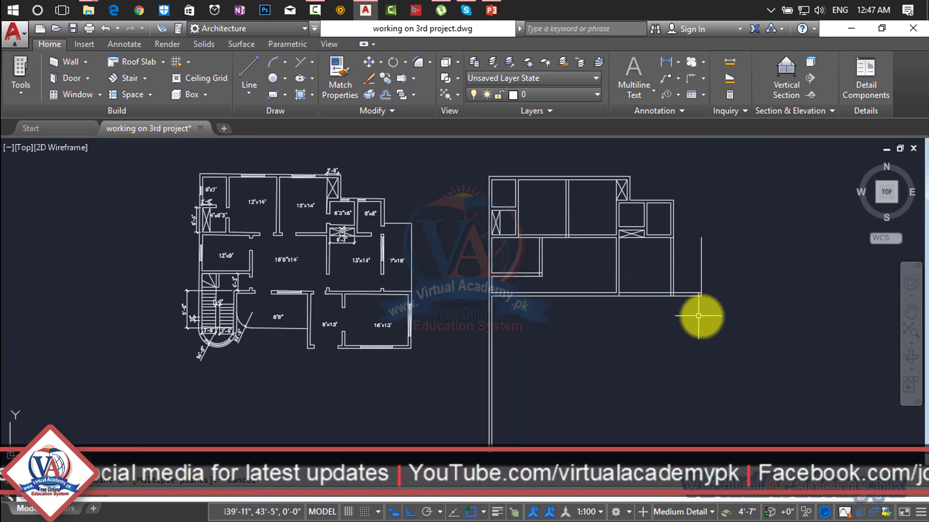
scroll(698, 316, up, 4)
scroll(705, 305, down, 4)
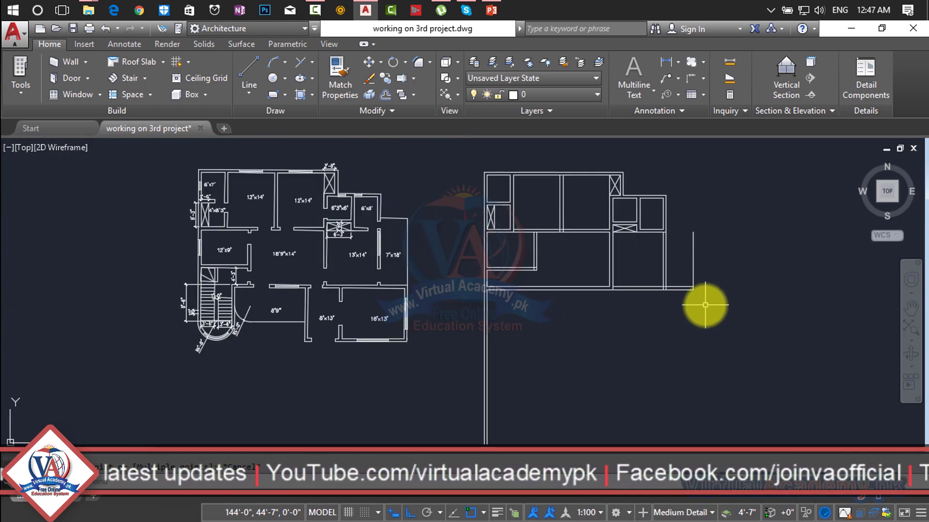
click(693, 283)
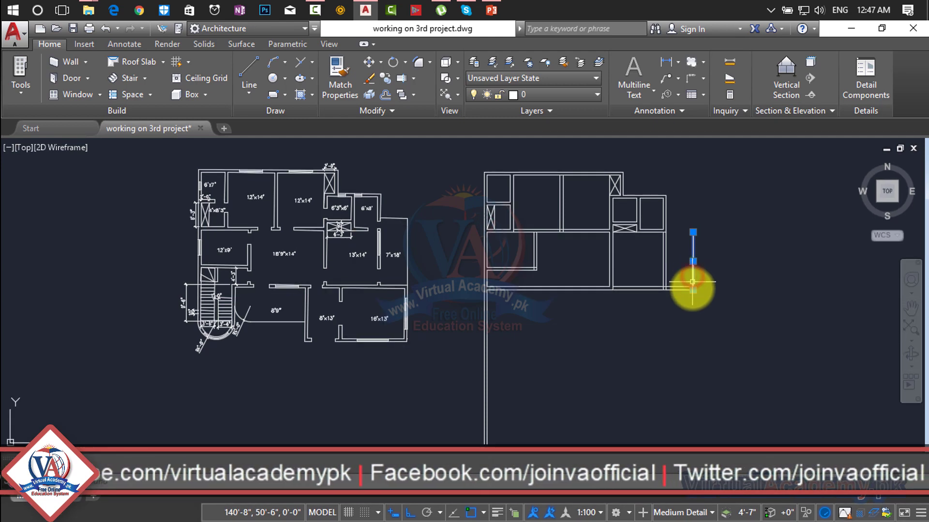
click(693, 289)
click(693, 341)
key(Escape)
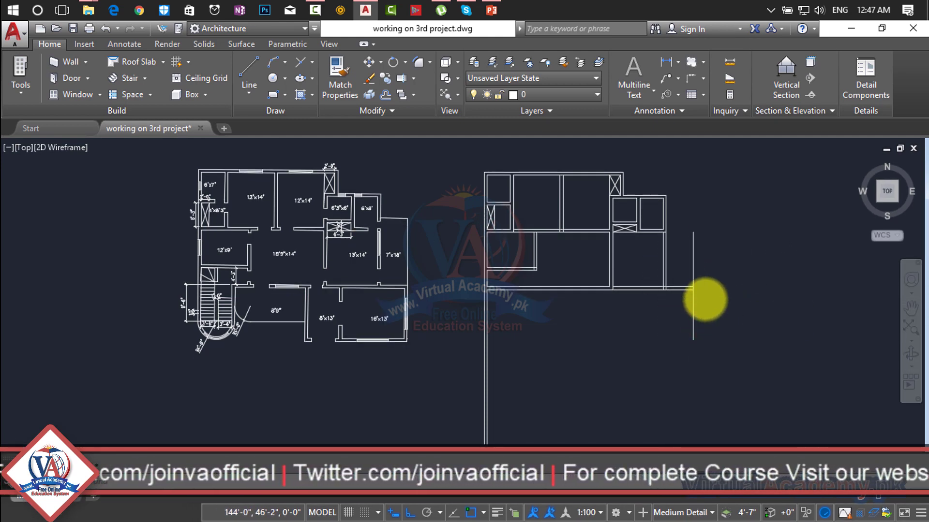
Offset the extended right boundary line 9" inward to give the lower exterior wall its thickness.
scroll(704, 300, up, 2)
text(o)
key(Return)
text(9)
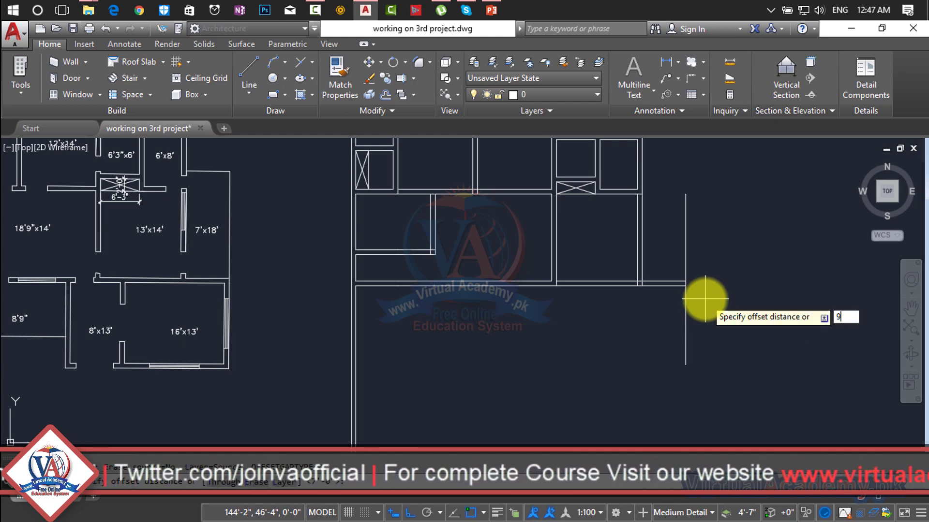
key(Return)
click(685, 310)
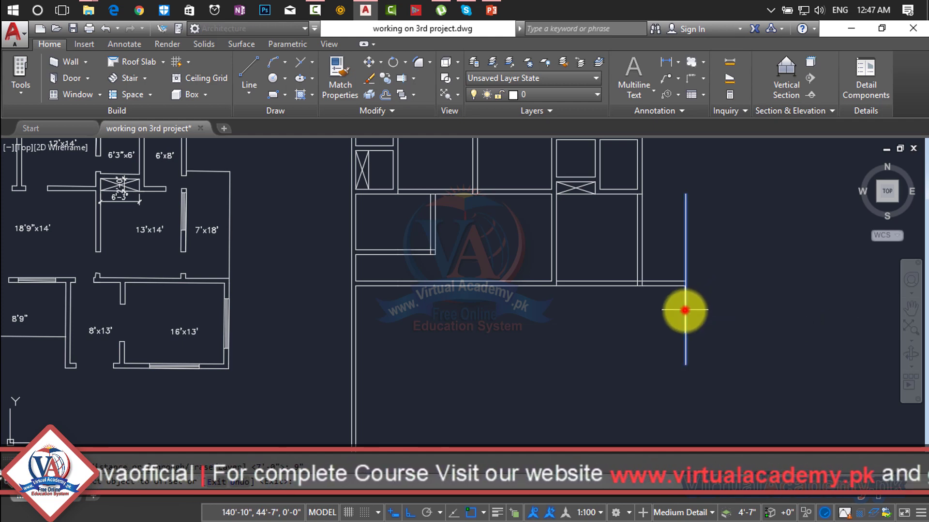
click(663, 320)
scroll(677, 282, up, 3)
key(Escape)
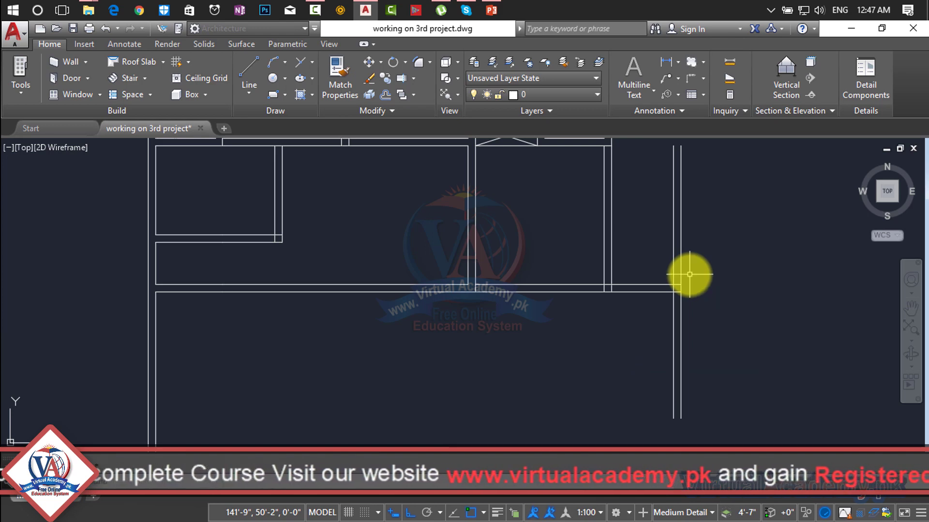
Trim the inner line of the new right wall above the 7'x18' area's bottom wall.
text(tr)
key(Return)
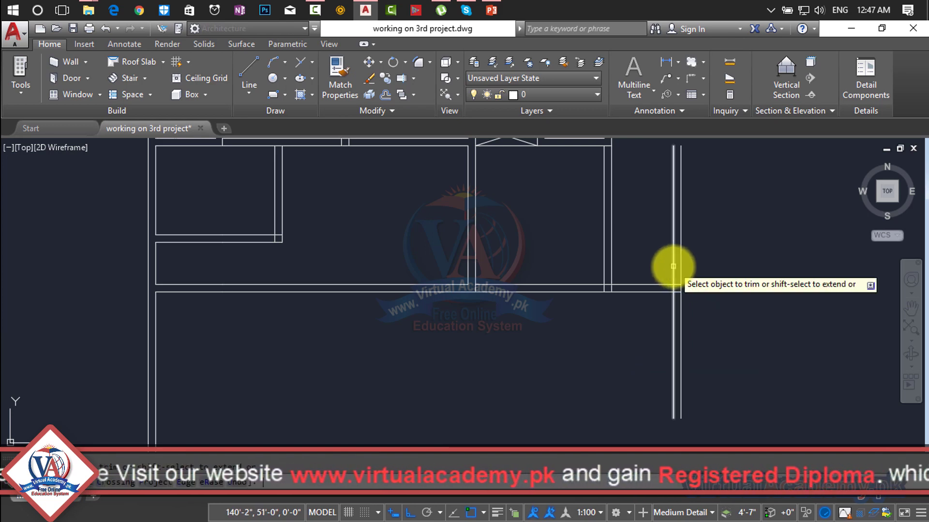
scroll(677, 271, down, 3)
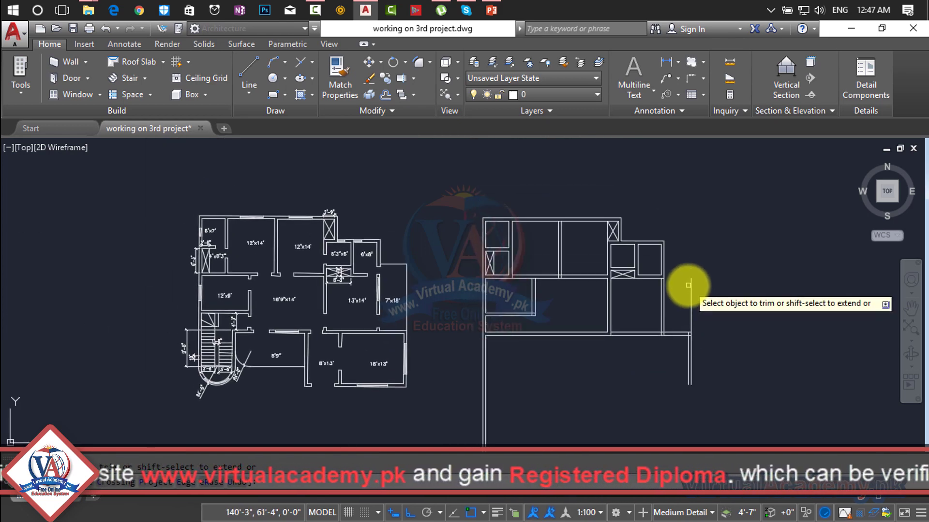
key(Escape)
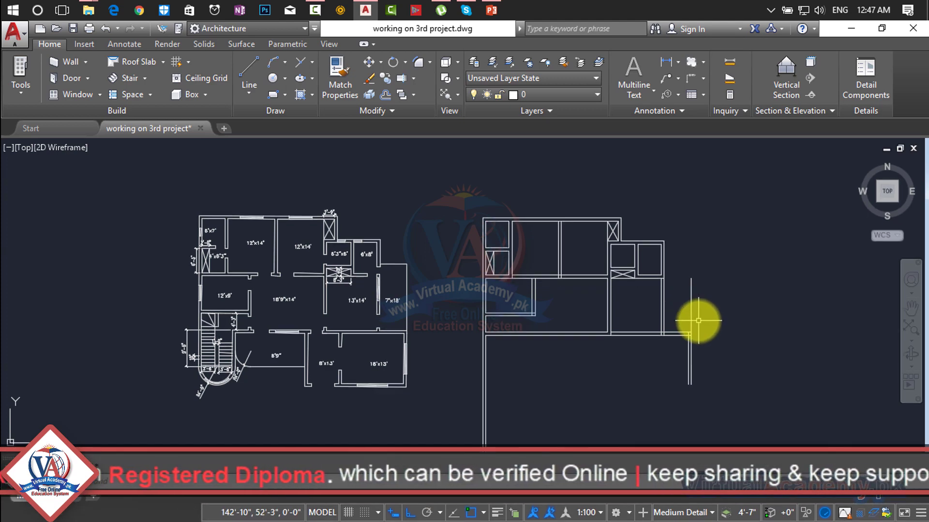
Draw an 18' vertical line upward from the outer corner of the 7'x18' area's bottom wall.
scroll(698, 320, up, 4)
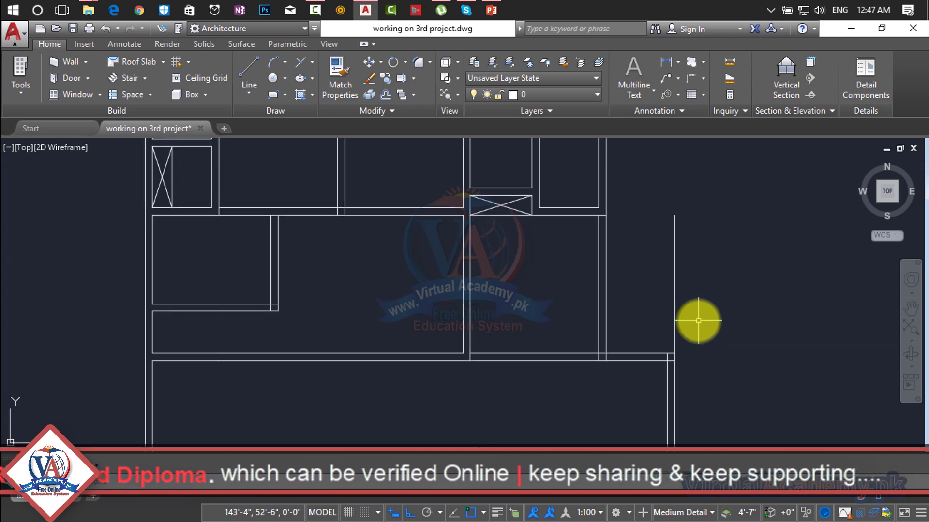
text(lm)
key(Escape)
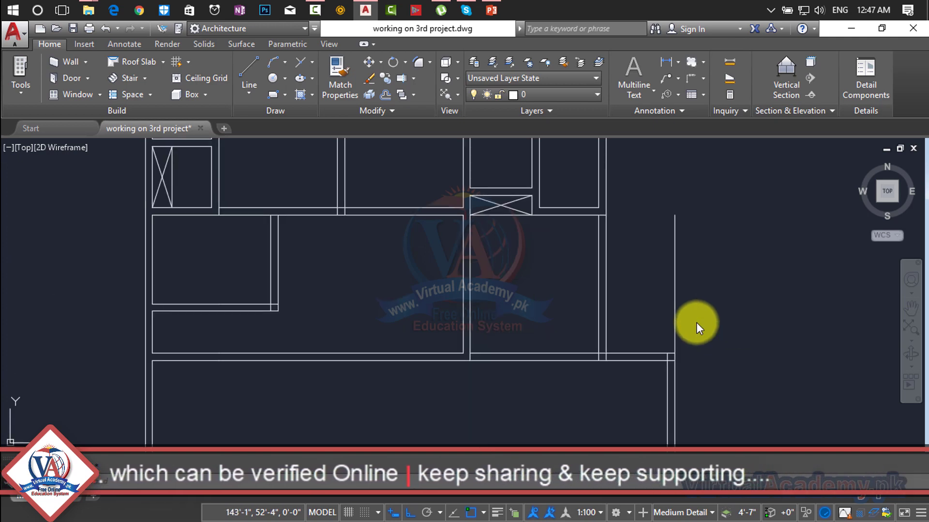
text(l)
key(Return)
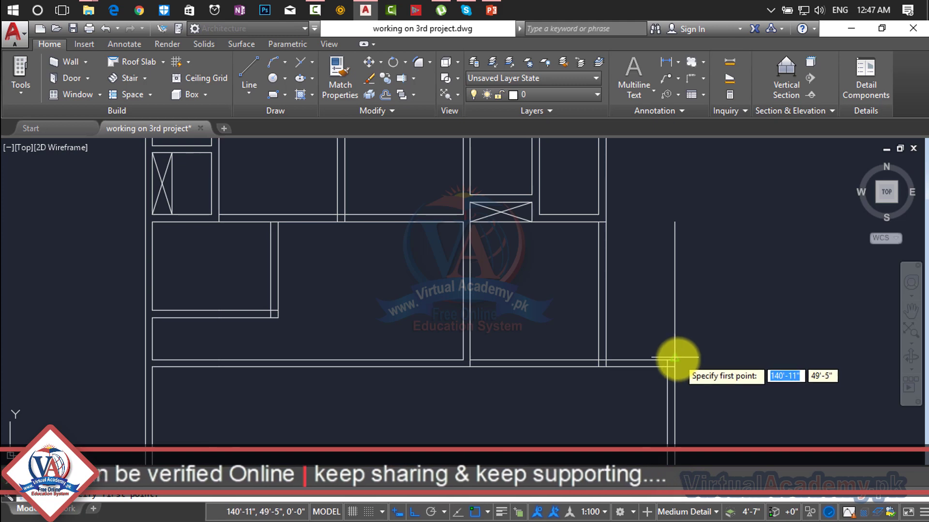
click(677, 359)
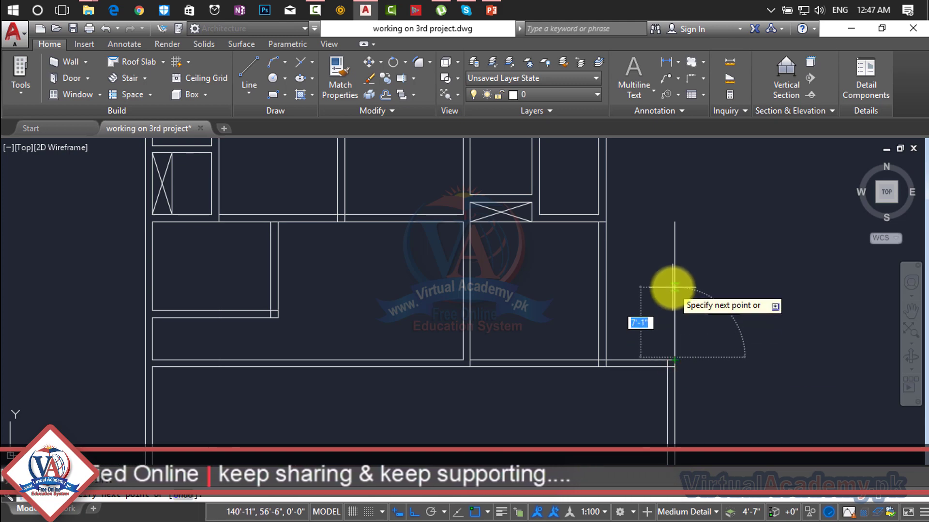
text(18)
key(Return)
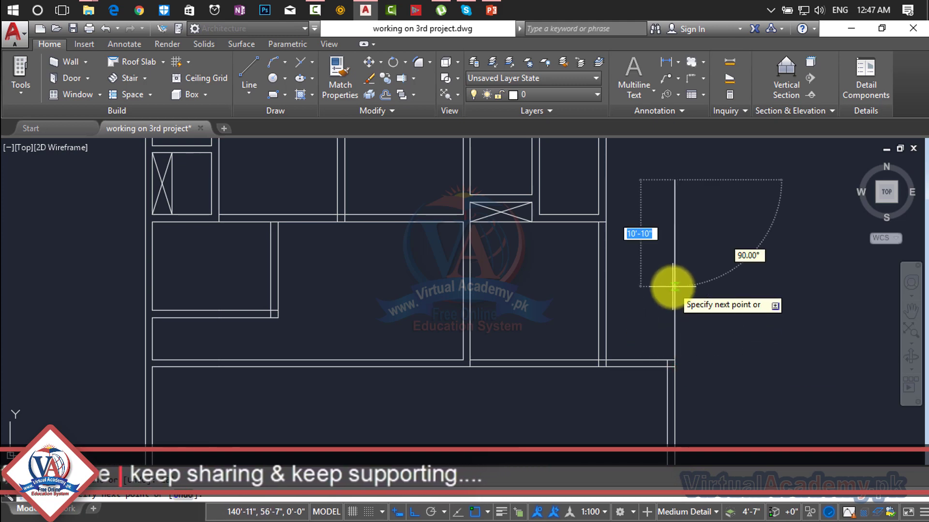
key(Return)
Draw the 7'x18' area's horizontal top boundary from the upper end of its right line to the house's exterior wall.
middle_drag(683, 216, 675, 283)
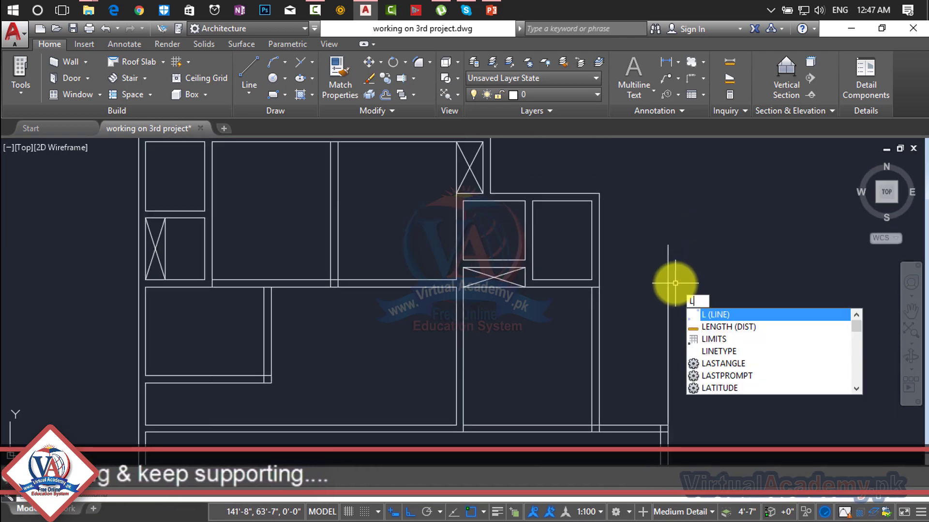
key(Return)
click(667, 248)
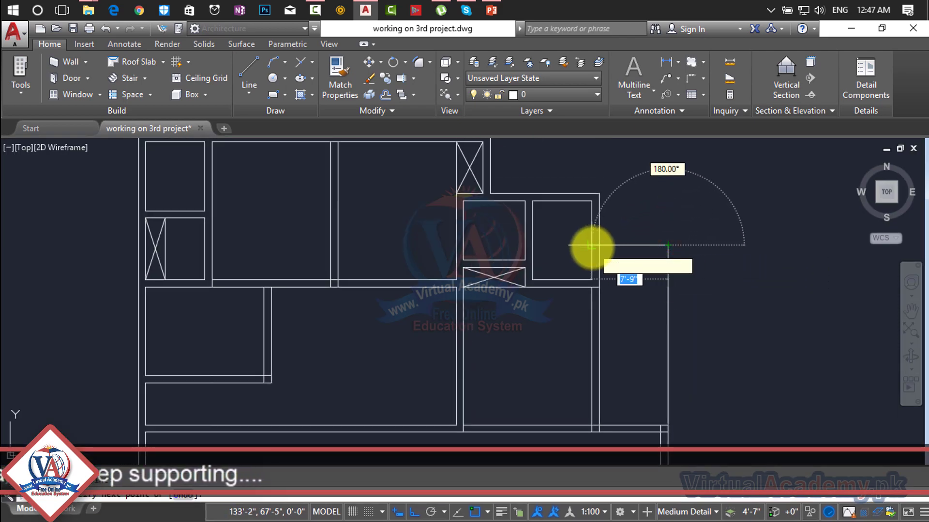
scroll(595, 245, up, 5)
click(576, 242)
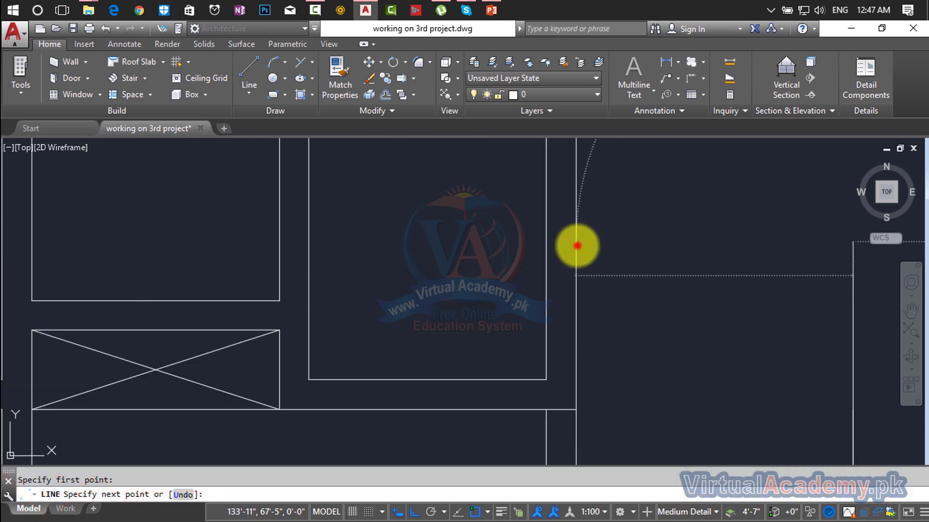
key(Return)
scroll(615, 273, down, 5)
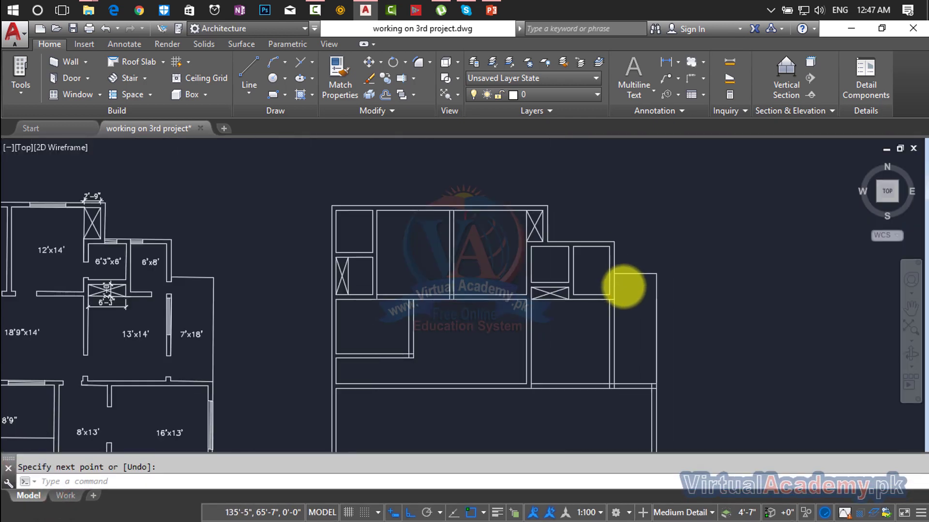
scroll(623, 287, up, 2)
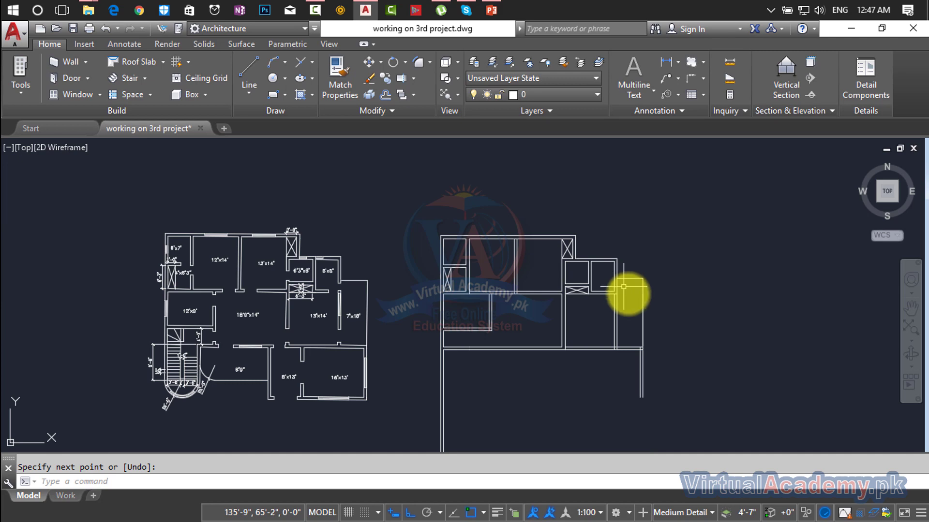
click(642, 279)
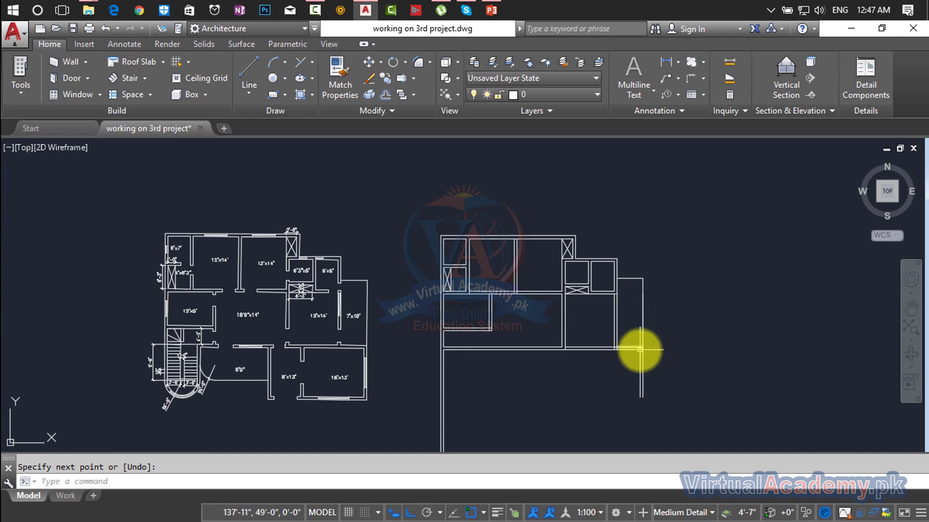
scroll(680, 353, up, 3)
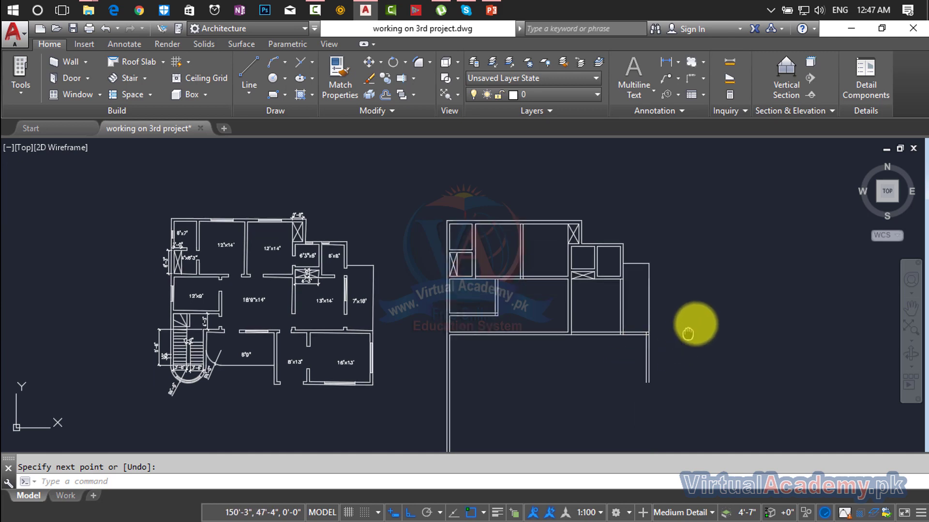
click(695, 322)
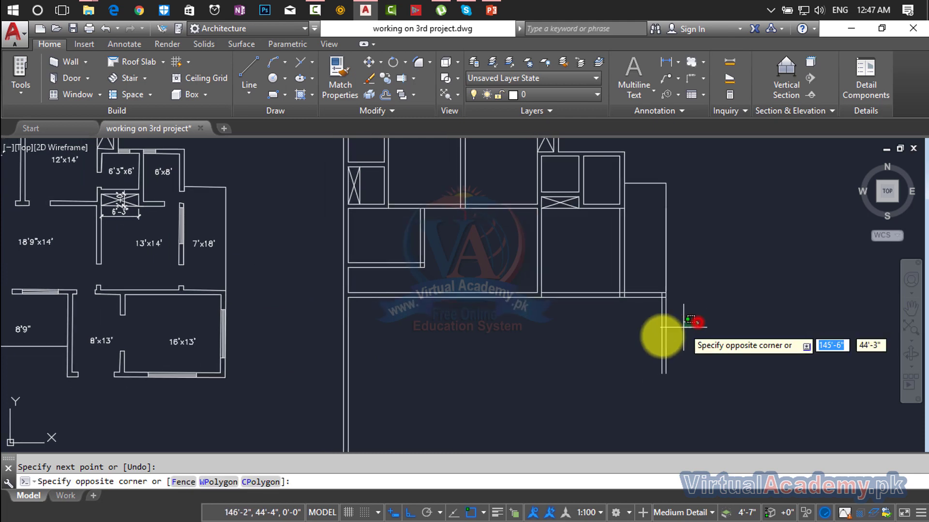
click(624, 354)
key(Escape)
middle_drag(647, 345, 646, 353)
Trim away both lines of the lower right exterior wall below the 7'x18' area's bottom wall.
text(tr)
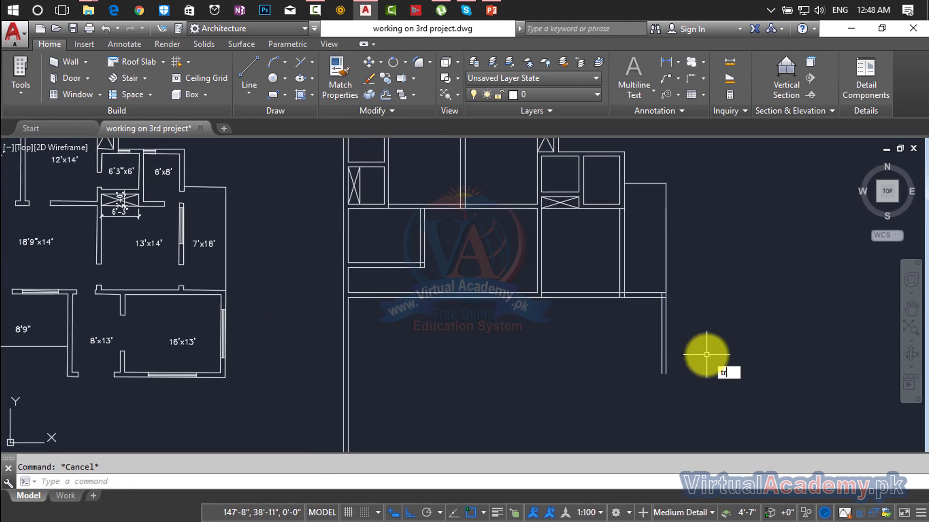
key(Return)
key(Return)
click(720, 318)
click(606, 360)
scroll(606, 359, down, 4)
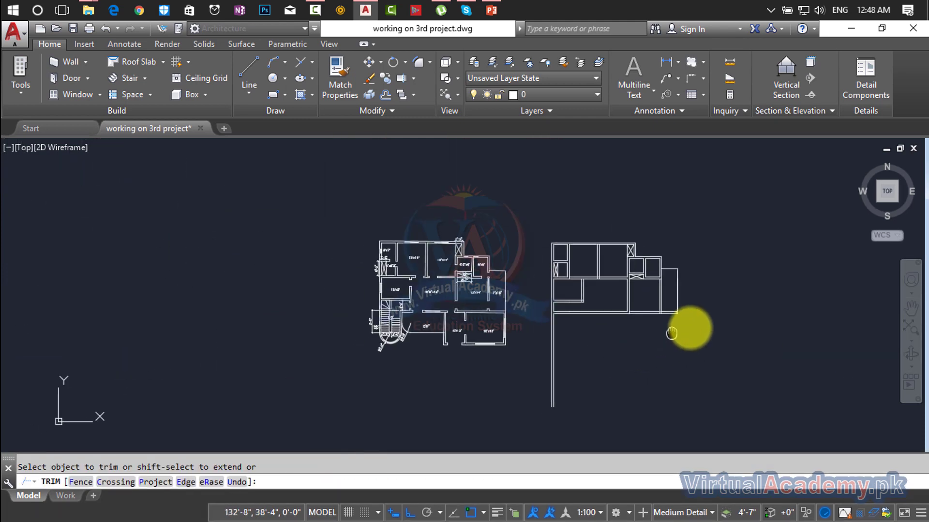
key(Escape)
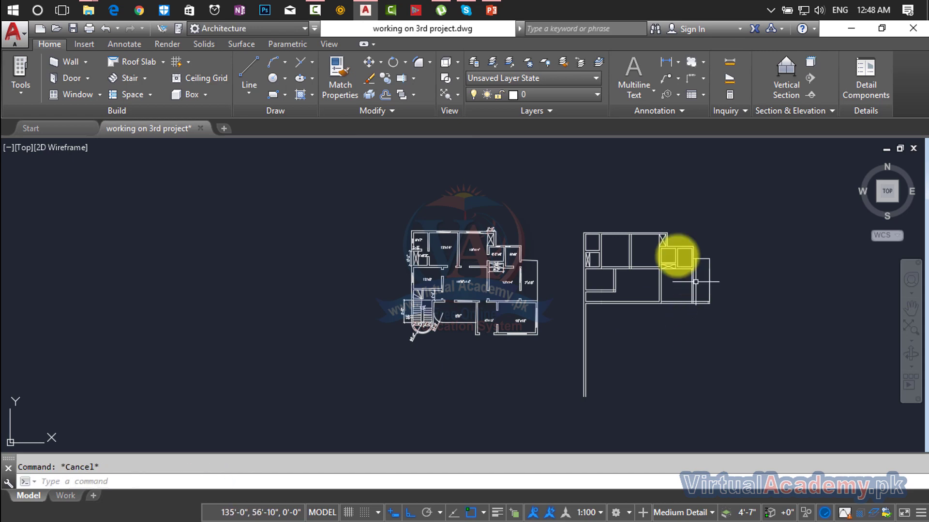